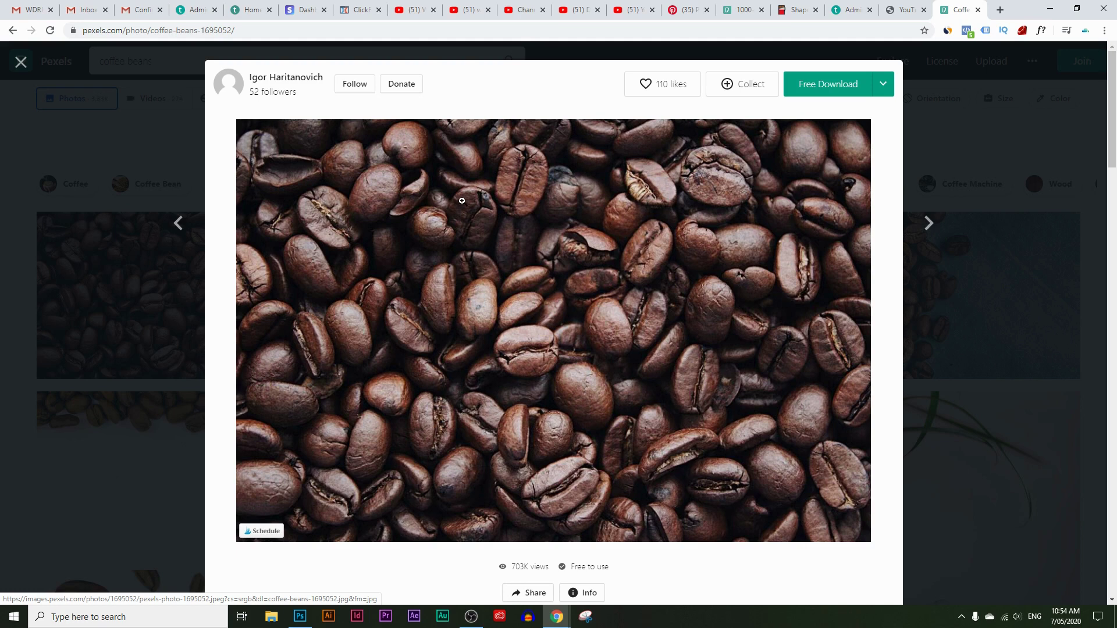
Copy the coffee beans photo from the Pexels page and switch to Photoshop.
{"action": "right_click", "coordinate": [448, 254]}
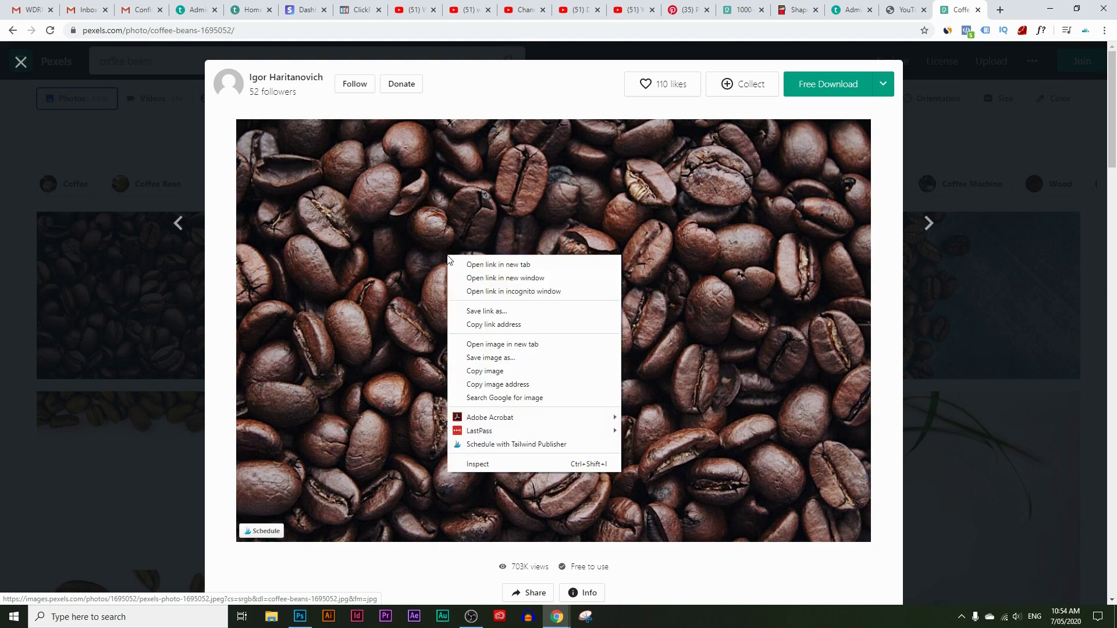
{"action": "left_click", "coordinate": [501, 371]}
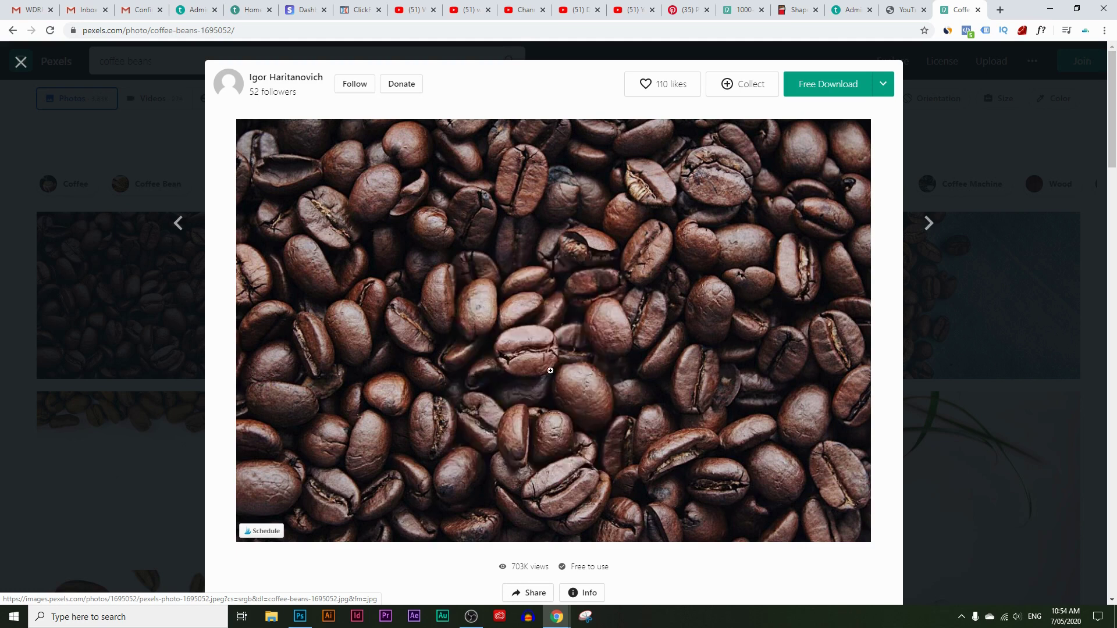
{"action": "left_click", "coordinate": [301, 620]}
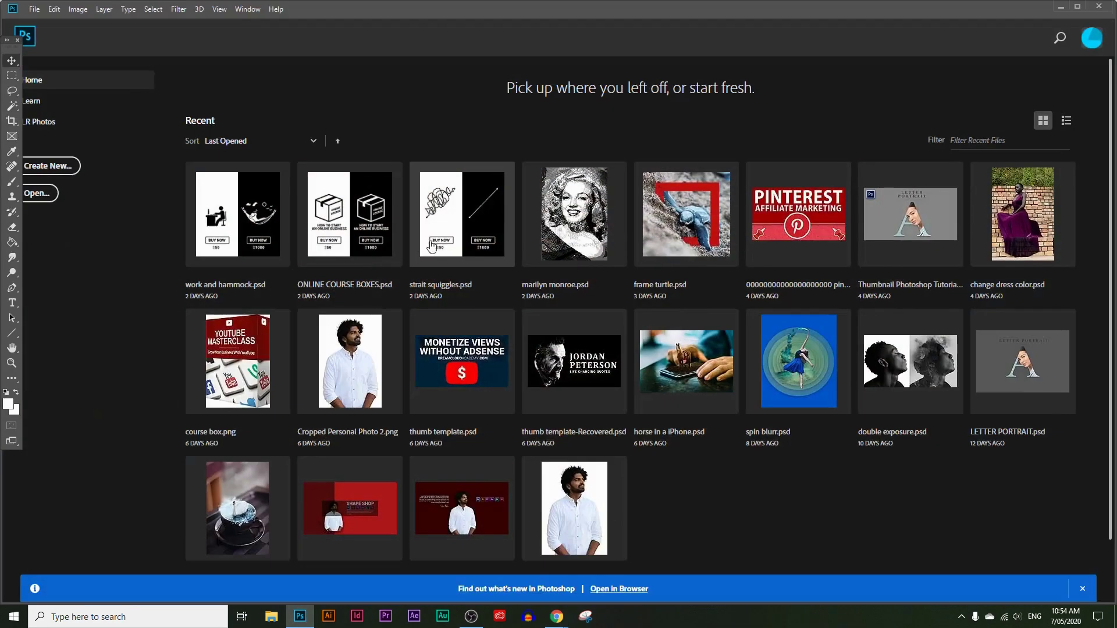
Create a new document from the Clipboard preset, 2250 x 1500 pixels at 72 pixels/inch with a white background.
{"action": "left_click", "coordinate": [33, 9]}
{"action": "left_click", "coordinate": [49, 27]}
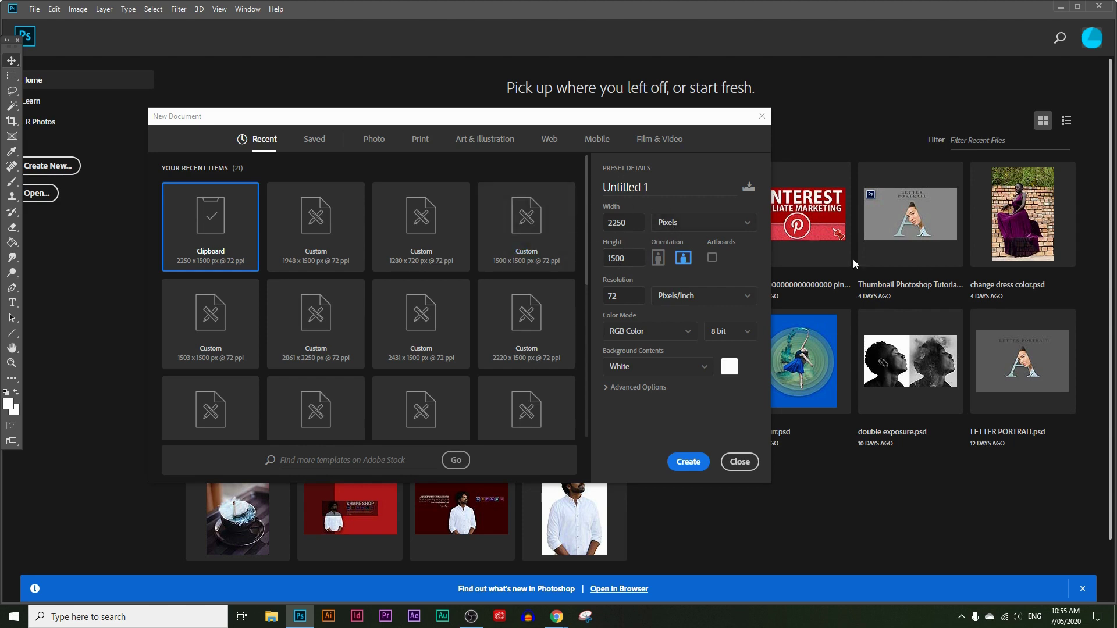
{"action": "double_click", "coordinate": [624, 293]}
{"action": "double_click", "coordinate": [633, 220]}
{"action": "left_click", "coordinate": [689, 462]}
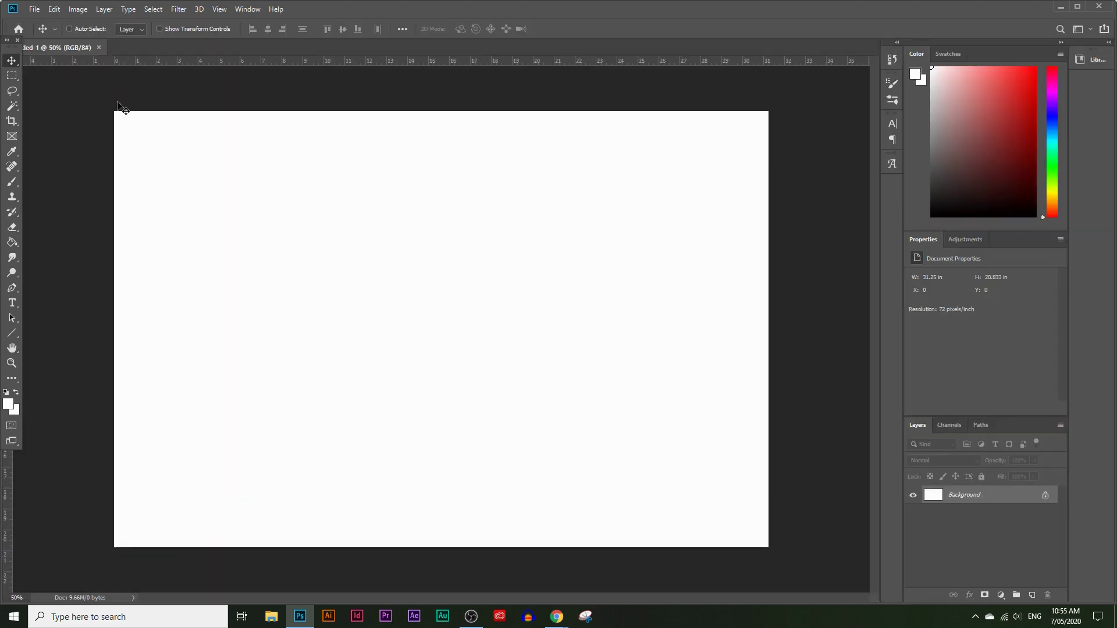
Paste the copied coffee beans photo into the new document as its own layer.
{"action": "key", "text": "ctrl"}
{"action": "key", "text": "ctrl+v"}
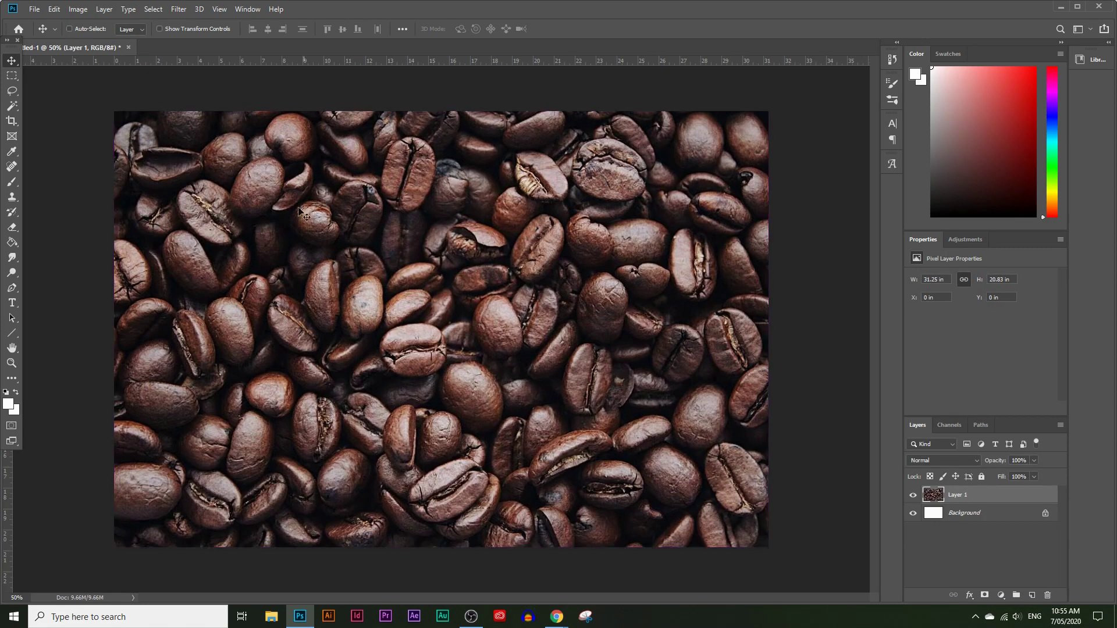
{"action": "left_click", "coordinate": [54, 9]}
{"action": "left_click", "coordinate": [1, 107]}
Add a white text layer reading COFFEE near the middle of the canvas.
{"action": "left_click", "coordinate": [12, 304]}
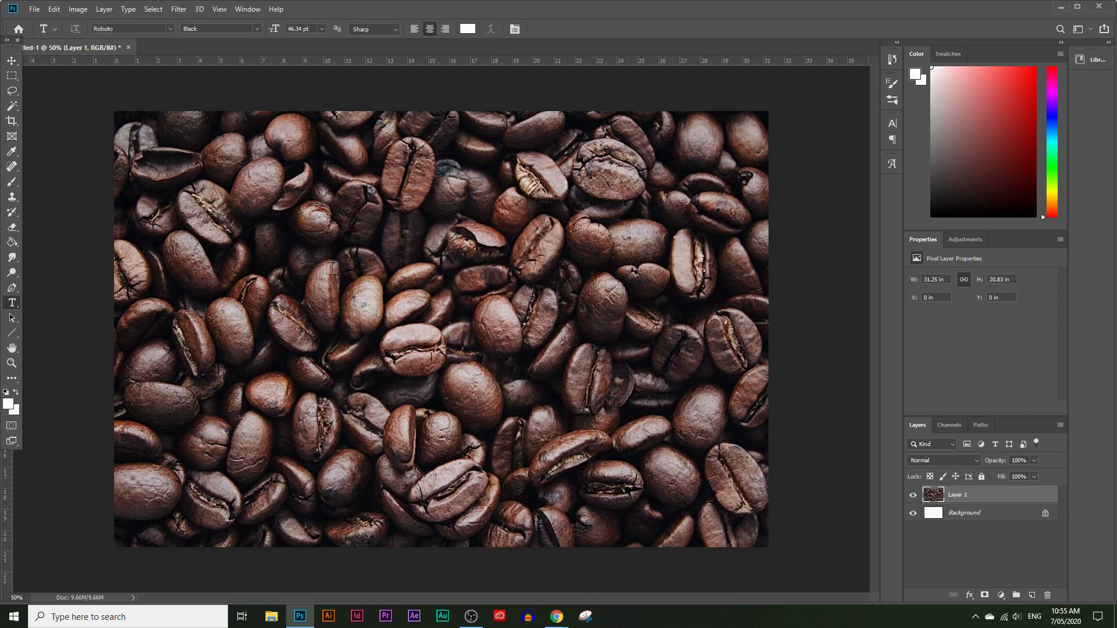
{"action": "left_click", "coordinate": [433, 321]}
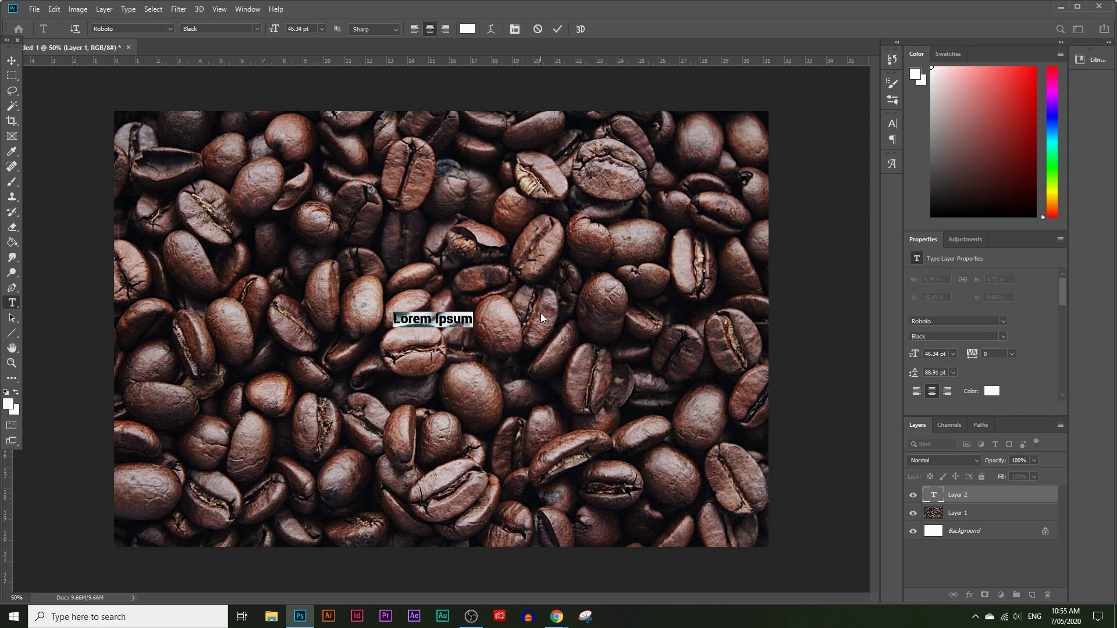
{"action": "type", "text": "CO"}
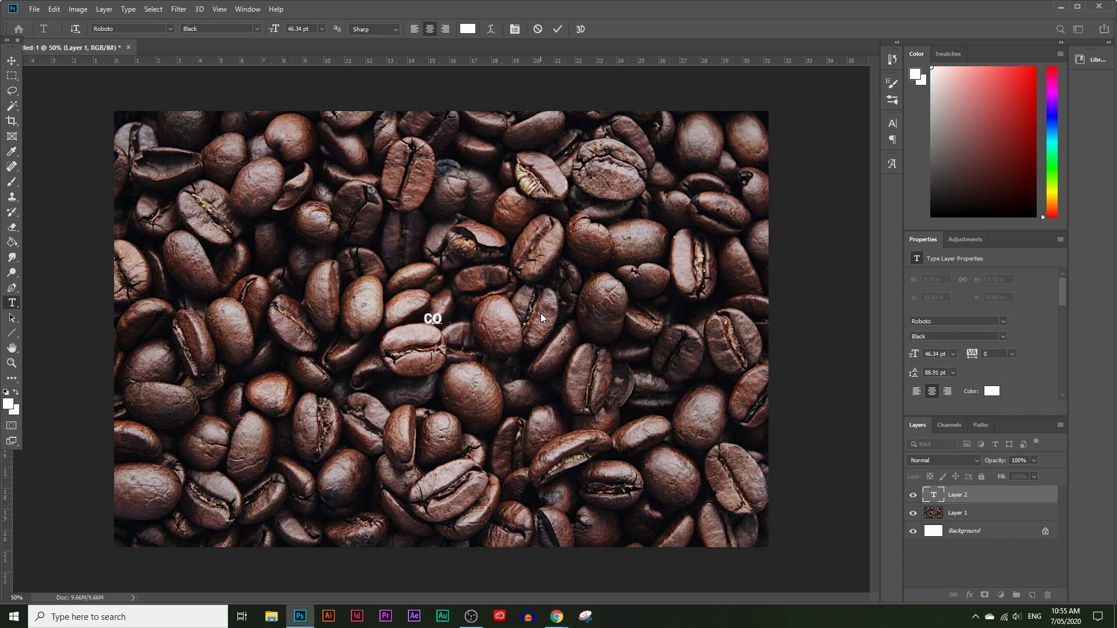
{"action": "type", "text": "FFEE"}
Change the font of the whole COFFEE text to Impact.
{"action": "left_click_drag", "start_coordinate": [459, 320], "coordinate": [353, 293]}
{"action": "left_click", "coordinate": [170, 28]}
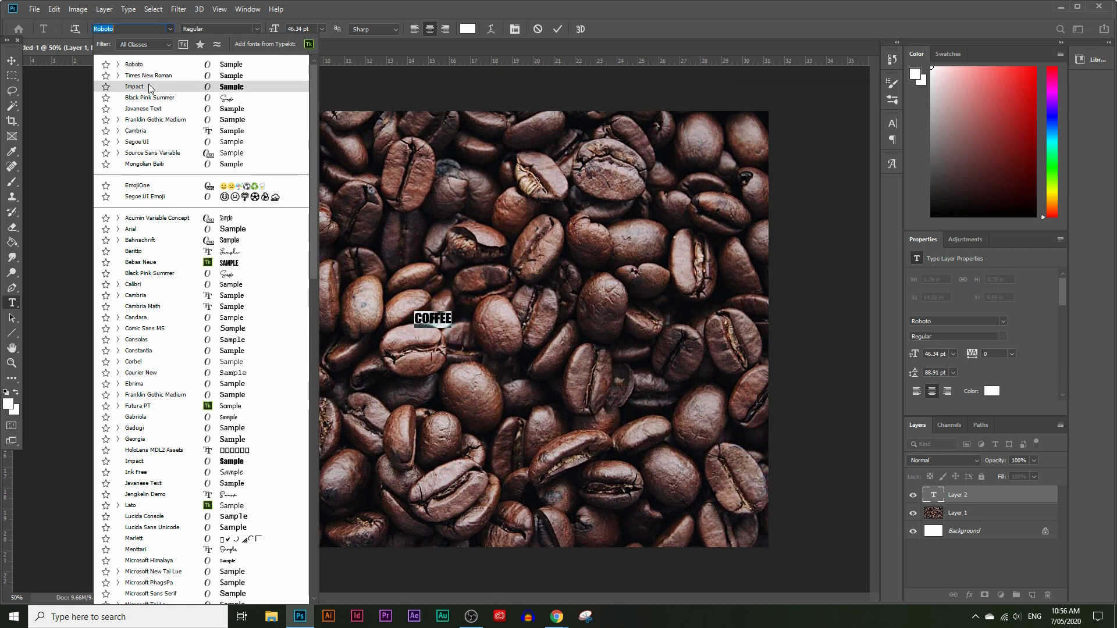
{"action": "left_click", "coordinate": [148, 86]}
Scale the COFFEE text up to about 820 pt so it nearly spans the canvas width, centred over the beans.
{"action": "left_click", "coordinate": [11, 60]}
{"action": "key", "text": "ctrl+t"}
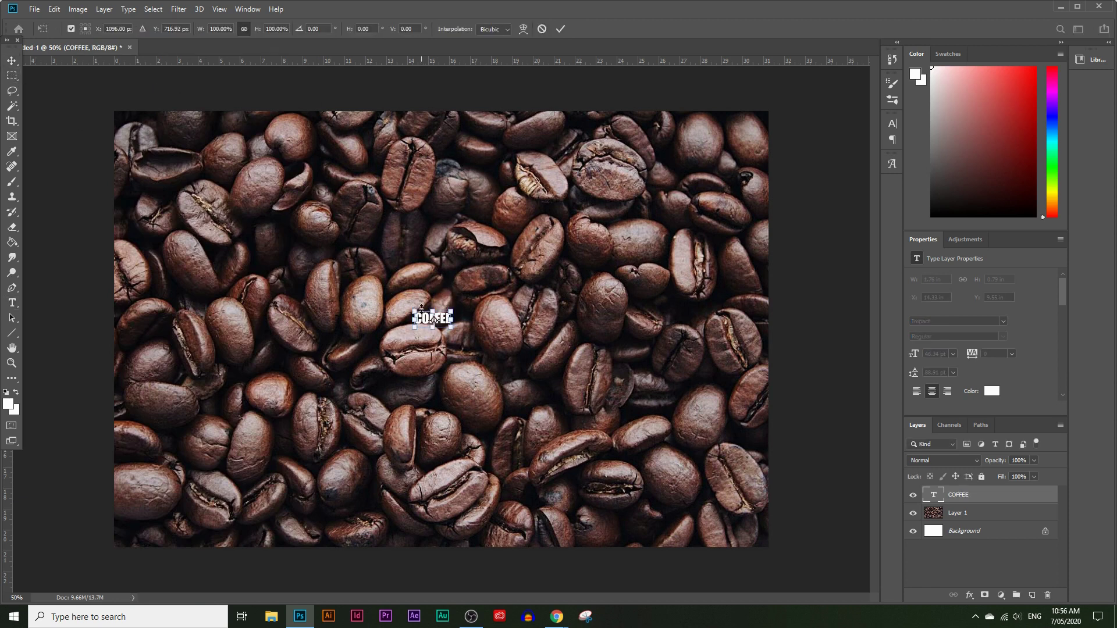
{"action": "left_click_drag", "start_coordinate": [432, 327], "coordinate": [432, 556]}
{"action": "left_click_drag", "start_coordinate": [480, 483], "coordinate": [490, 379]}
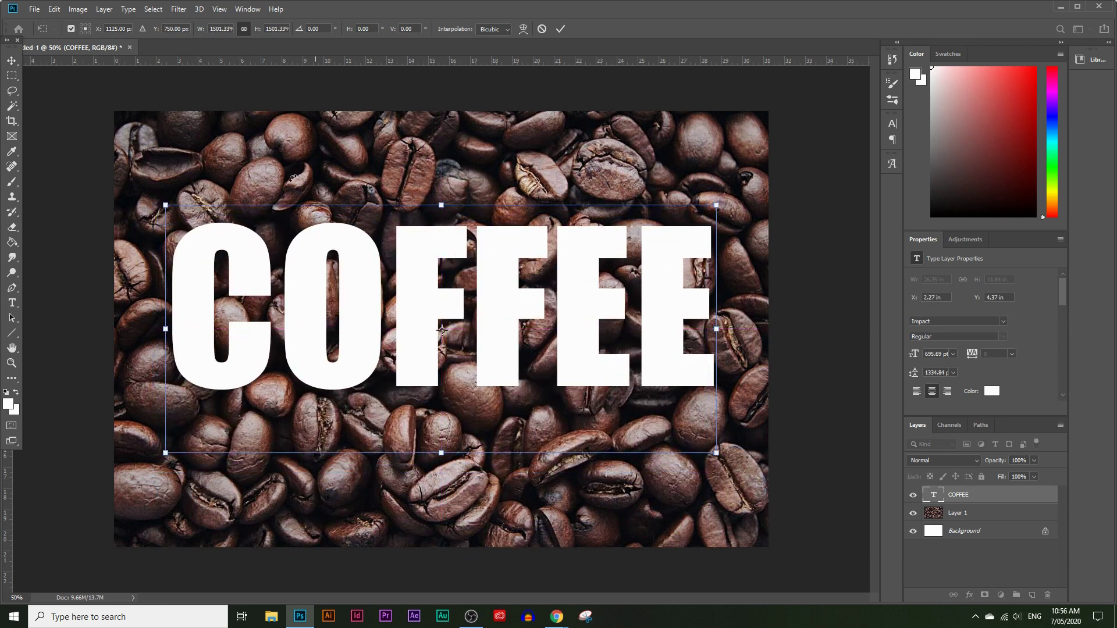
{"action": "left_click_drag", "start_coordinate": [442, 456], "coordinate": [453, 495]}
{"action": "key", "text": "Return"}
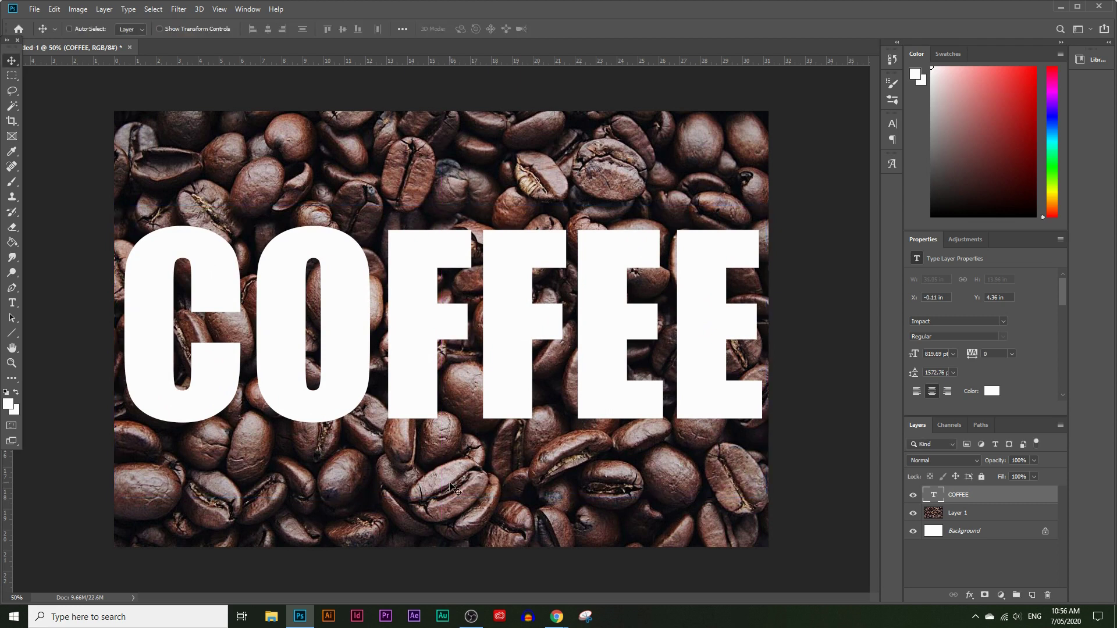
{"action": "left_click", "coordinate": [18, 303]}
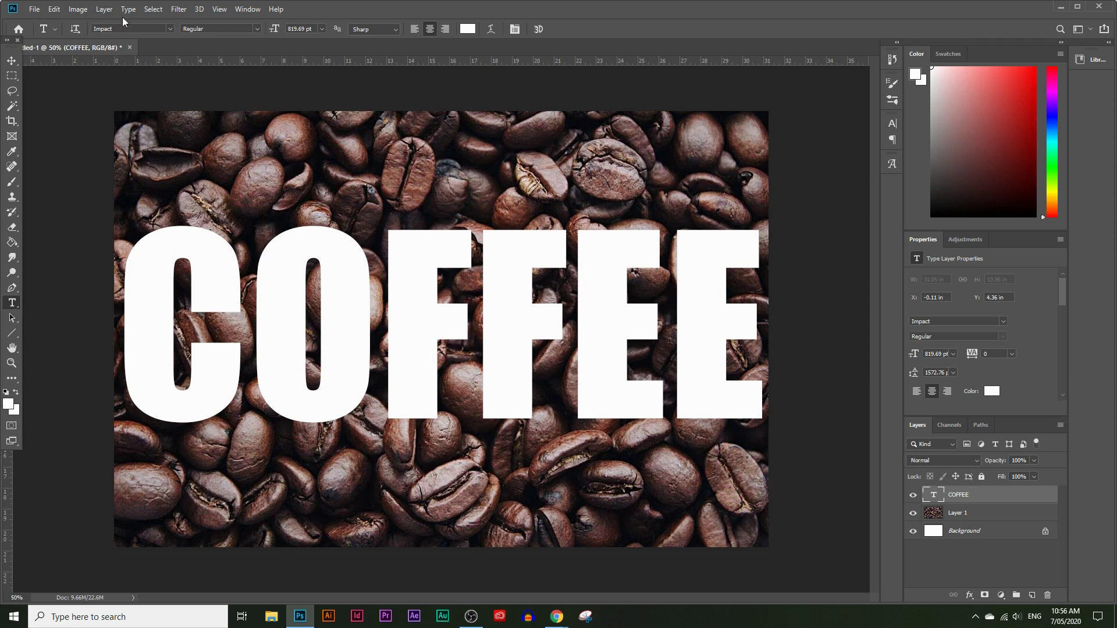
{"action": "left_click", "coordinate": [170, 28]}
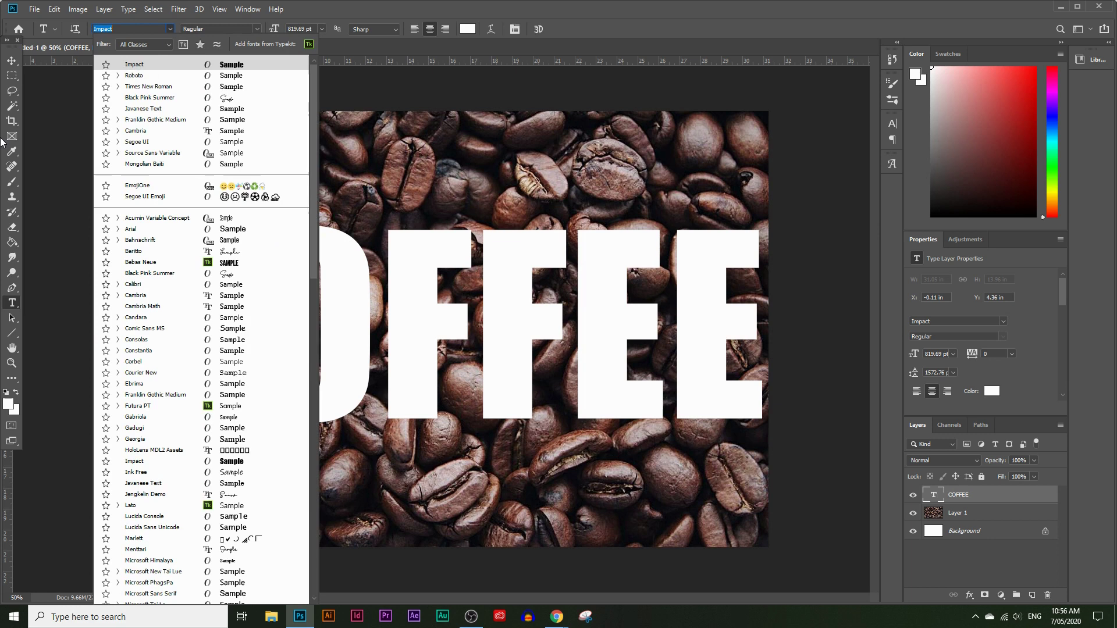
{"action": "left_click", "coordinate": [135, 65]}
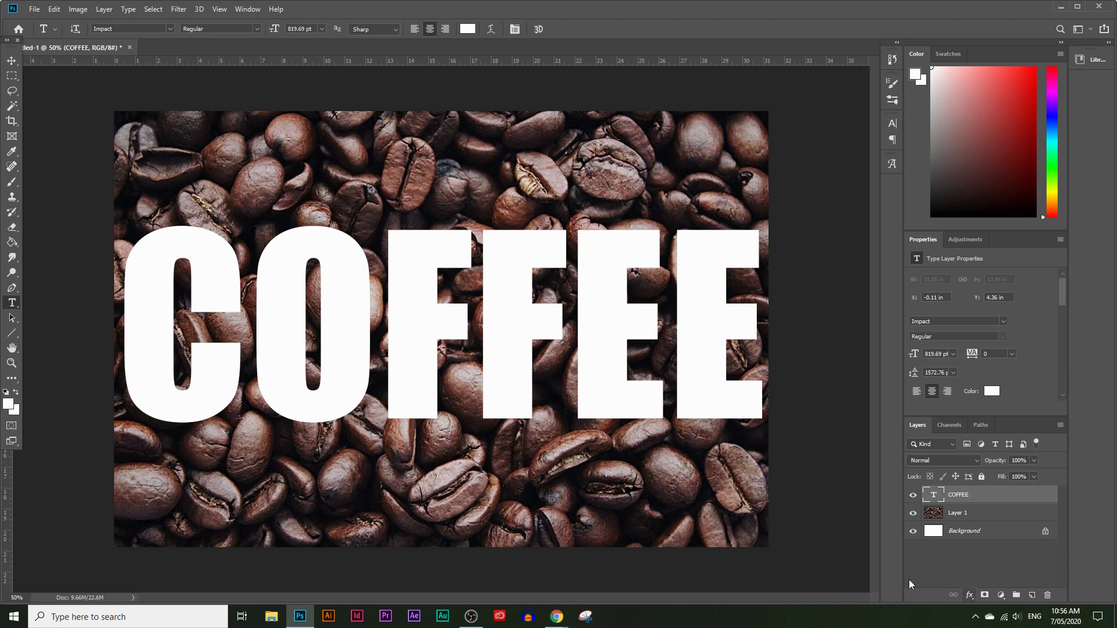
{"action": "left_click", "coordinate": [247, 9]}
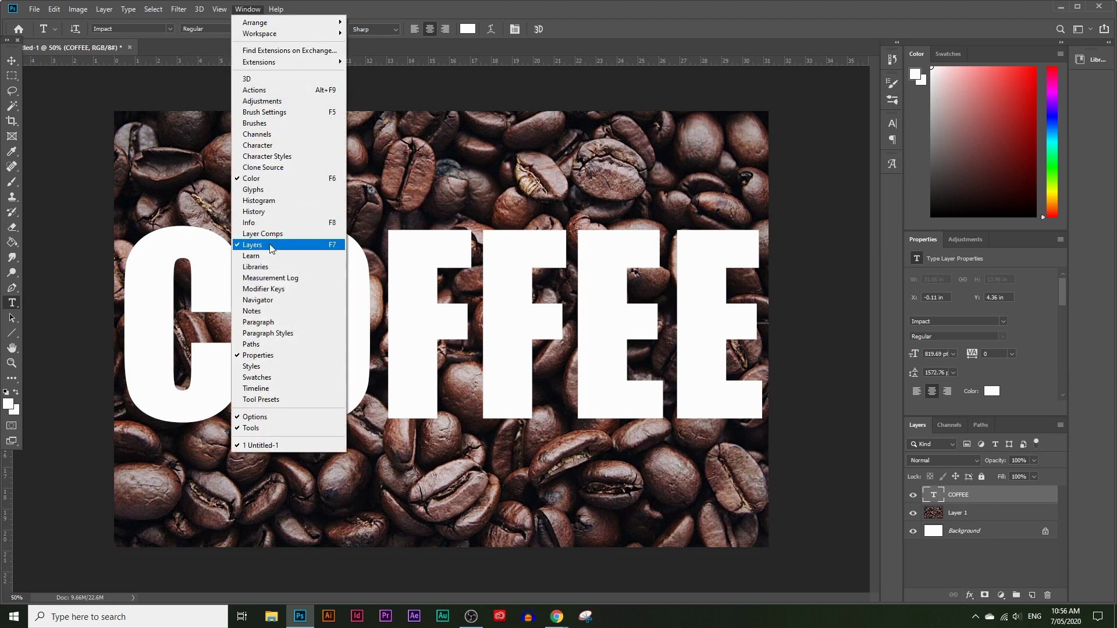
{"action": "left_click", "coordinate": [251, 244]}
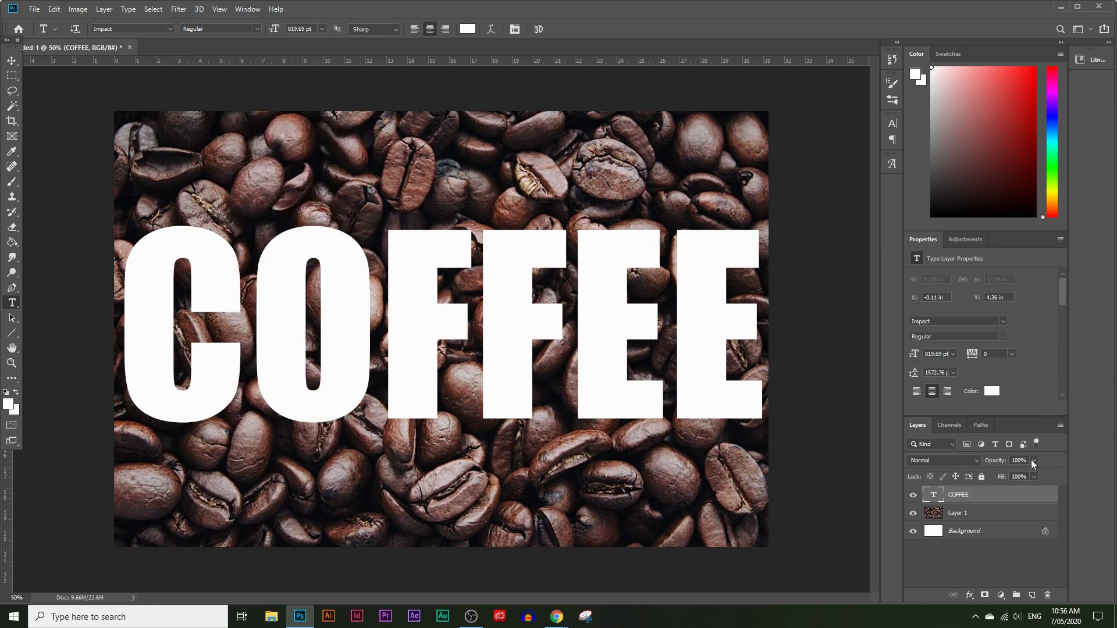
Lower the COFFEE layer's opacity to 45% and move the text slightly up over the beans, to about X -0.2 in, Y 3.7 in.
{"action": "left_click_drag", "start_coordinate": [1024, 475], "coordinate": [1012, 476]}
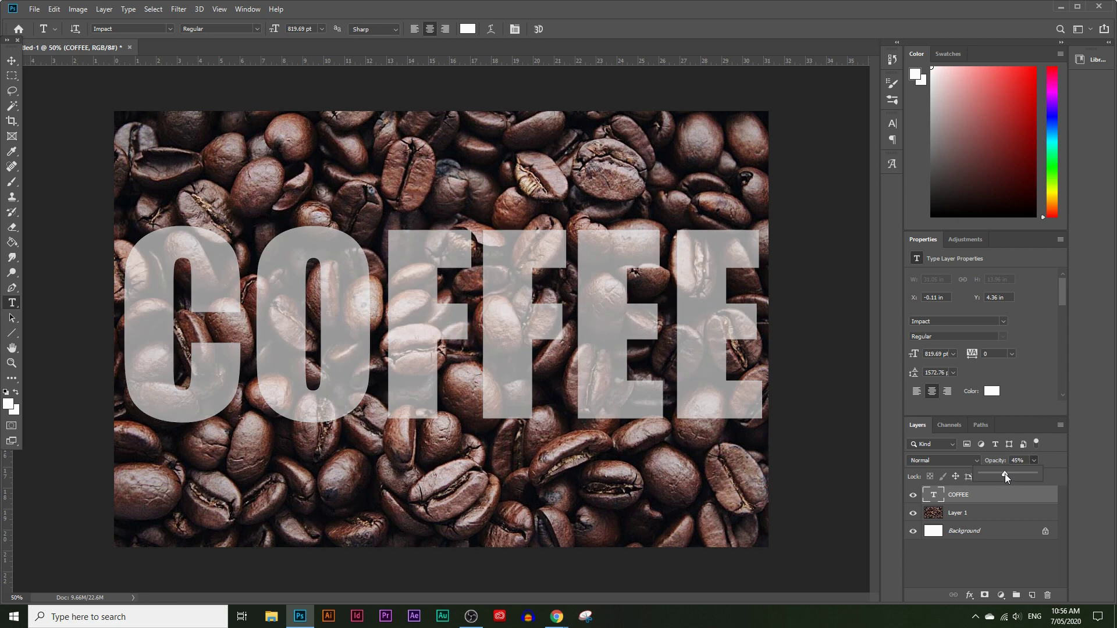
{"action": "left_click", "coordinate": [11, 60]}
{"action": "left_click_drag", "start_coordinate": [275, 255], "coordinate": [271, 258]}
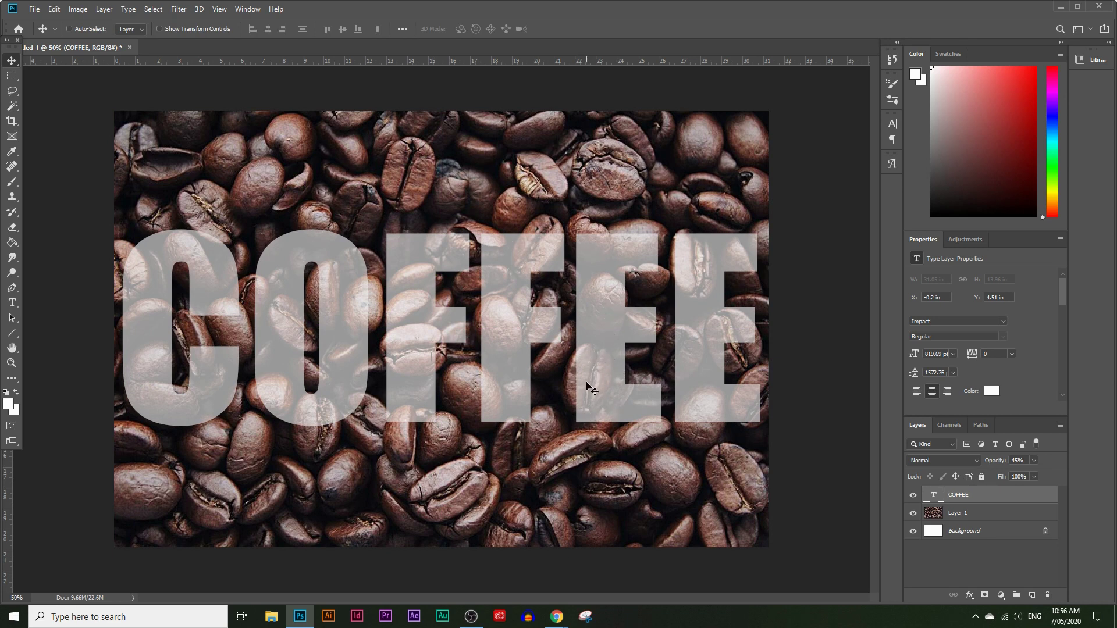
{"action": "mouse_move", "coordinate": [224, 313]}
{"action": "left_mouse_down"}
{"action": "mouse_move", "coordinate": [234, 303]}
{"action": "mouse_move", "coordinate": [219, 382]}
{"action": "mouse_move", "coordinate": [222, 253]}
{"action": "mouse_move", "coordinate": [219, 316]}
{"action": "mouse_move", "coordinate": [226, 296]}
{"action": "left_mouse_up"}
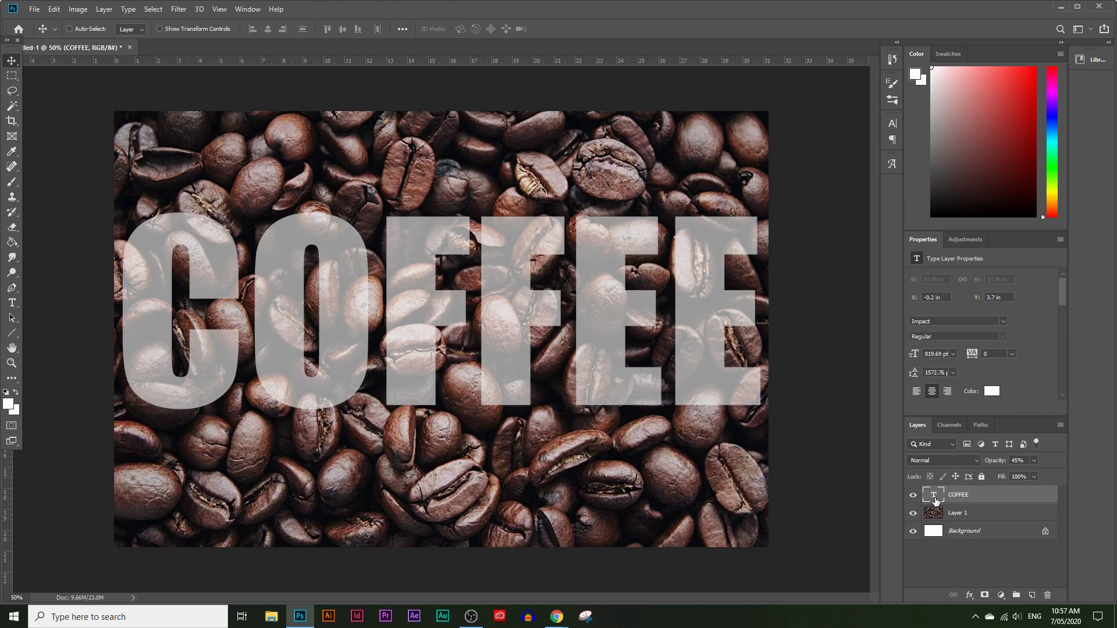
Restore the COFFEE text layer's opacity to 100%.
{"action": "left_click", "coordinate": [1035, 460]}
{"action": "left_click_drag", "start_coordinate": [1057, 474], "coordinate": [1076, 484]}
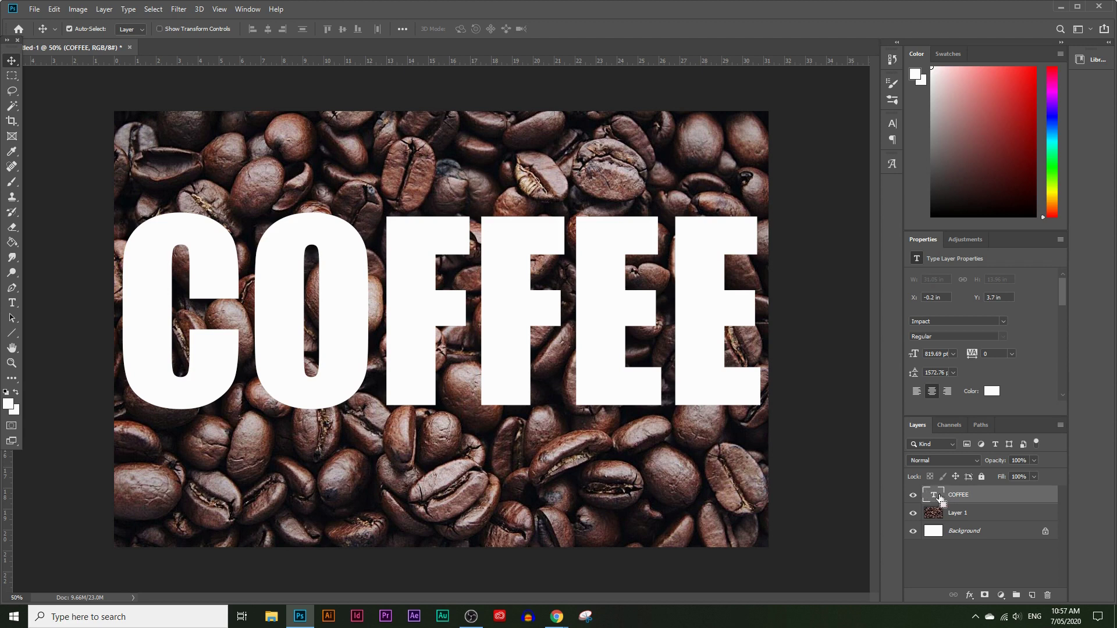
Load the outline of the COFFEE text as a selection and hide the text layer.
{"action": "left_click_drag", "start_coordinate": [933, 499], "coordinate": [934, 497]}
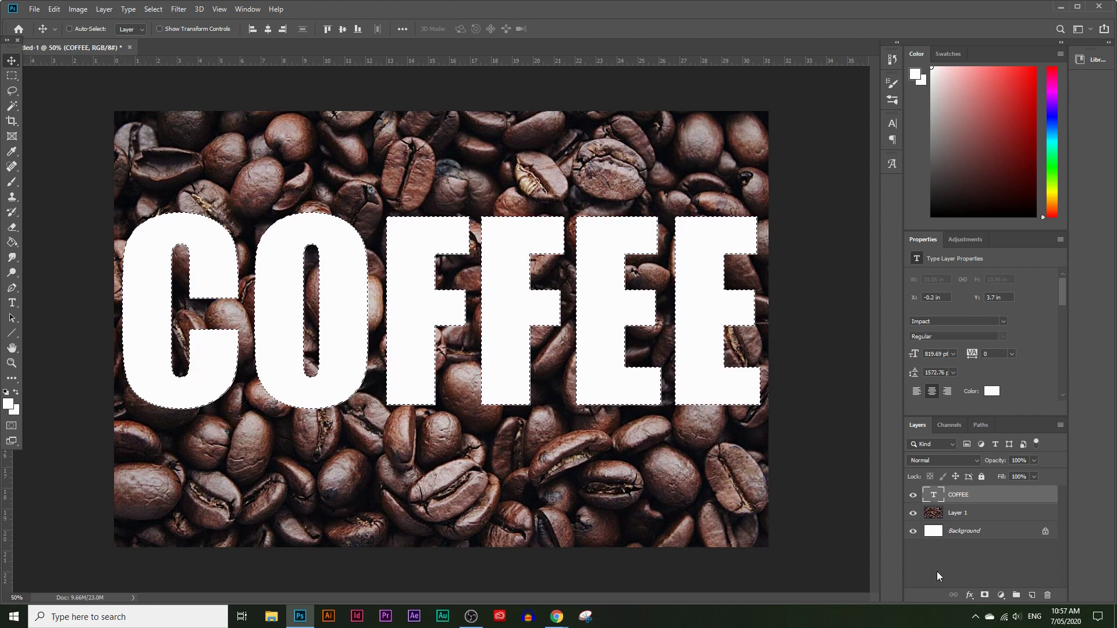
{"action": "left_click", "coordinate": [913, 495]}
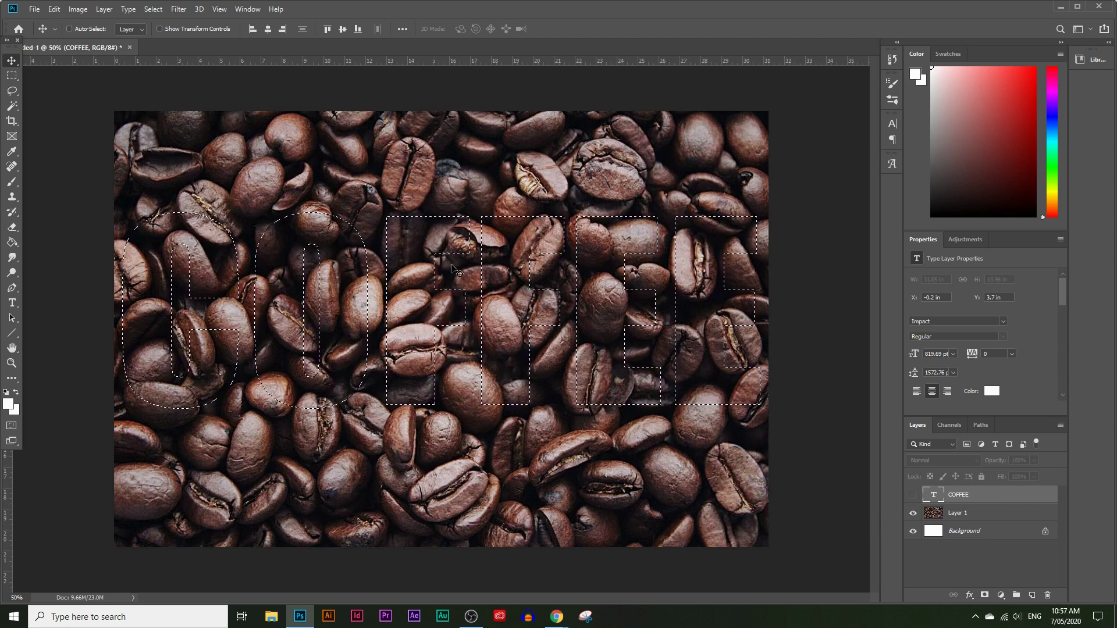
Rename the photo layer Layer 1 to COFFEE BEANS and add a layer mask to it from the letter-shaped selection.
{"action": "left_click", "coordinate": [974, 516]}
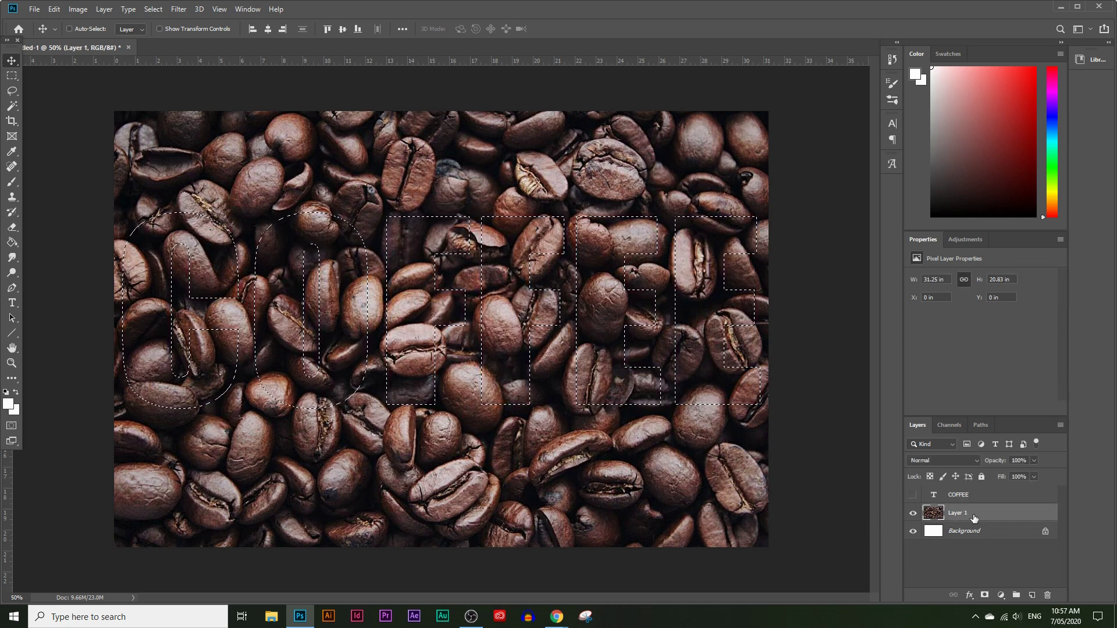
{"action": "double_click", "coordinate": [955, 514]}
{"action": "type", "text": "COFFEE BEANS"}
{"action": "key", "text": "Return"}
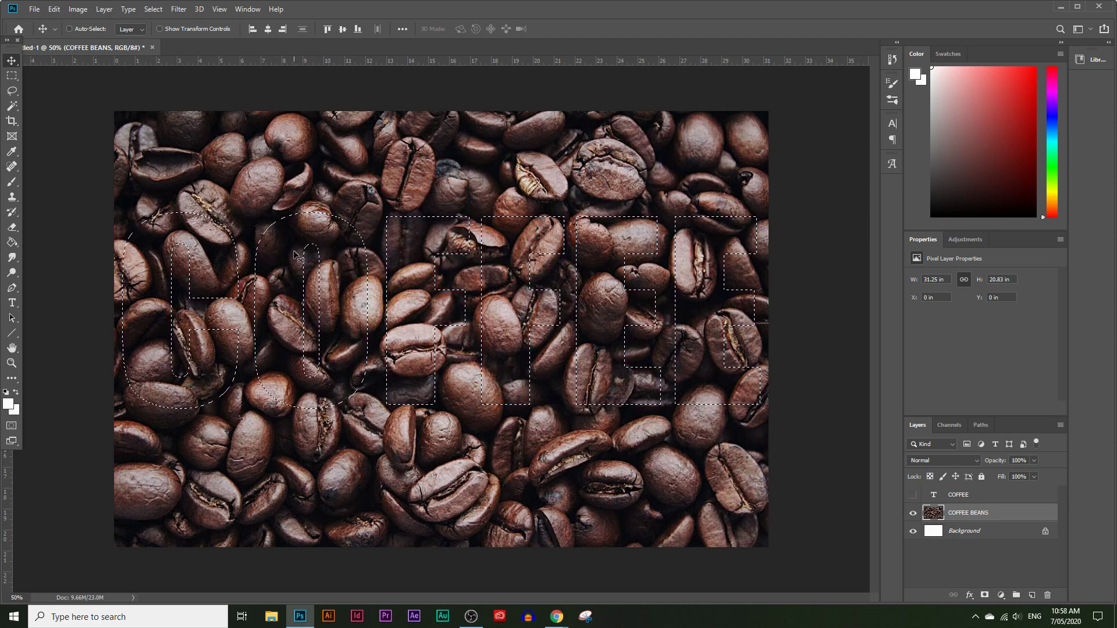
{"action": "left_click", "coordinate": [987, 597]}
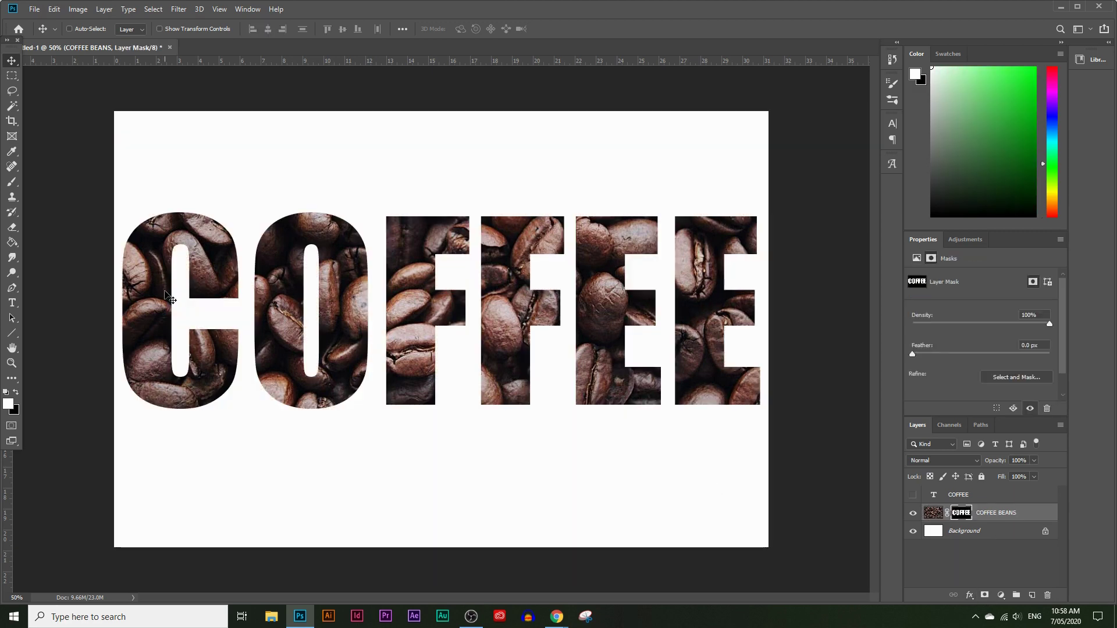
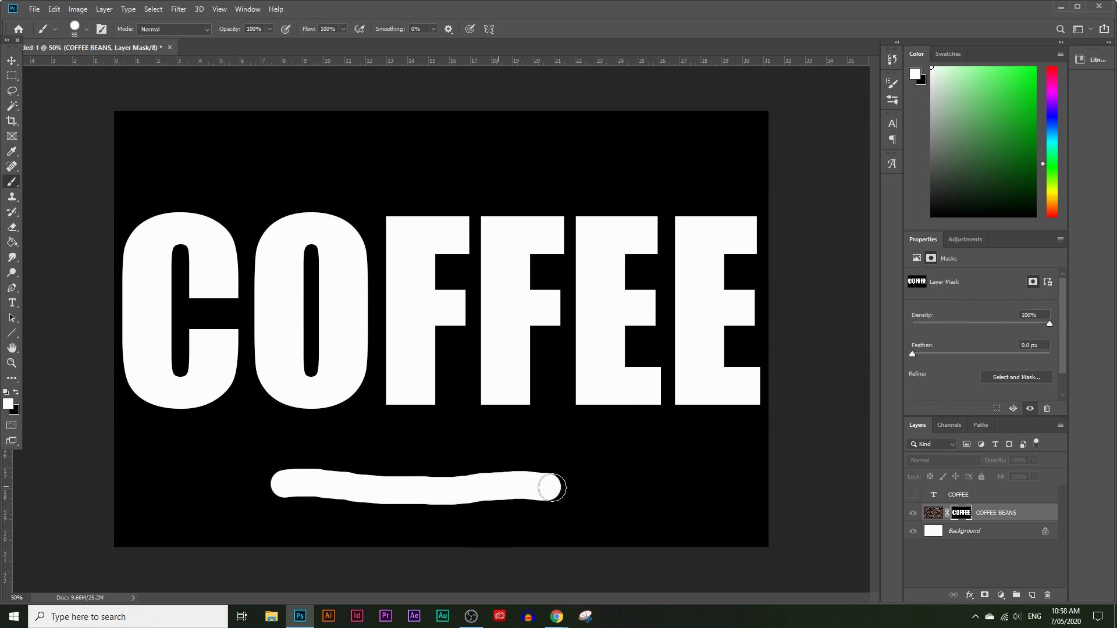
Set the foreground color to black (#000000) and brush a stroke across the middle of the COFFEE letters on the layer mask.
{"action": "left_click", "coordinate": [8, 405]}
{"action": "left_click_drag", "start_coordinate": [678, 330], "coordinate": [676, 363]}
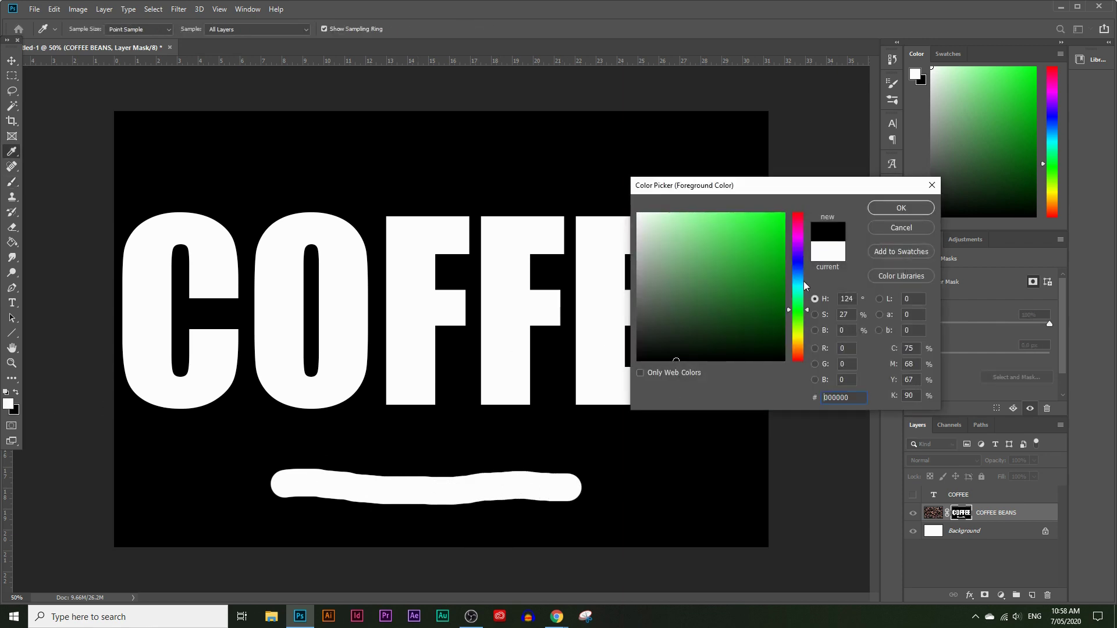
{"action": "left_click", "coordinate": [887, 210]}
{"action": "left_click_drag", "start_coordinate": [210, 351], "coordinate": [642, 327]}
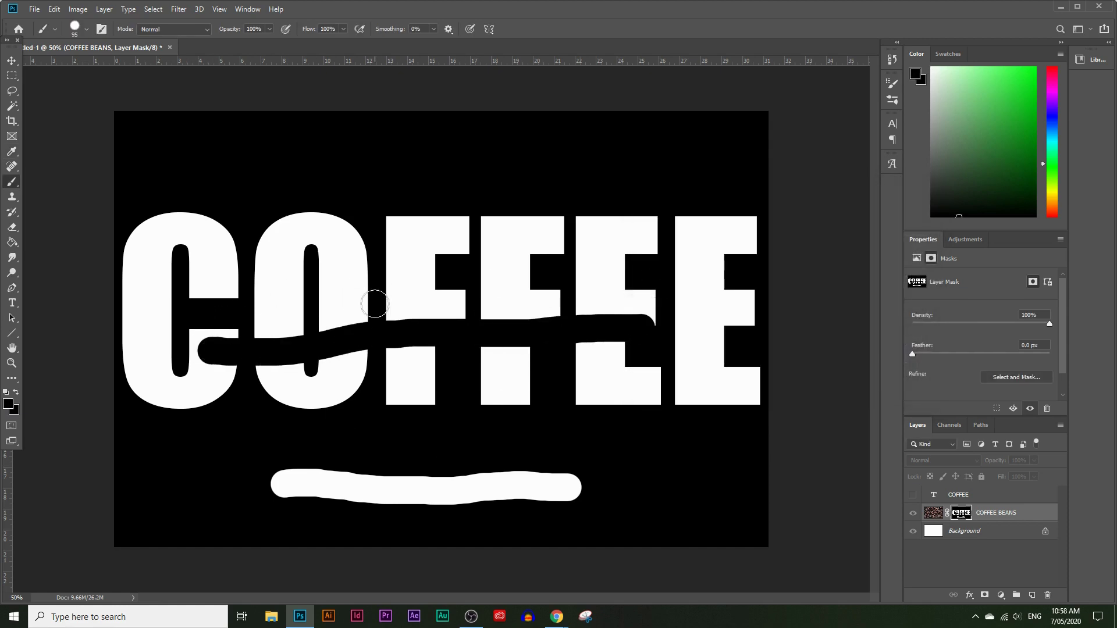
Set the foreground color to dark grey #606060 and brush a horizontal stroke above the letters on the layer mask.
{"action": "left_click", "coordinate": [8, 404]}
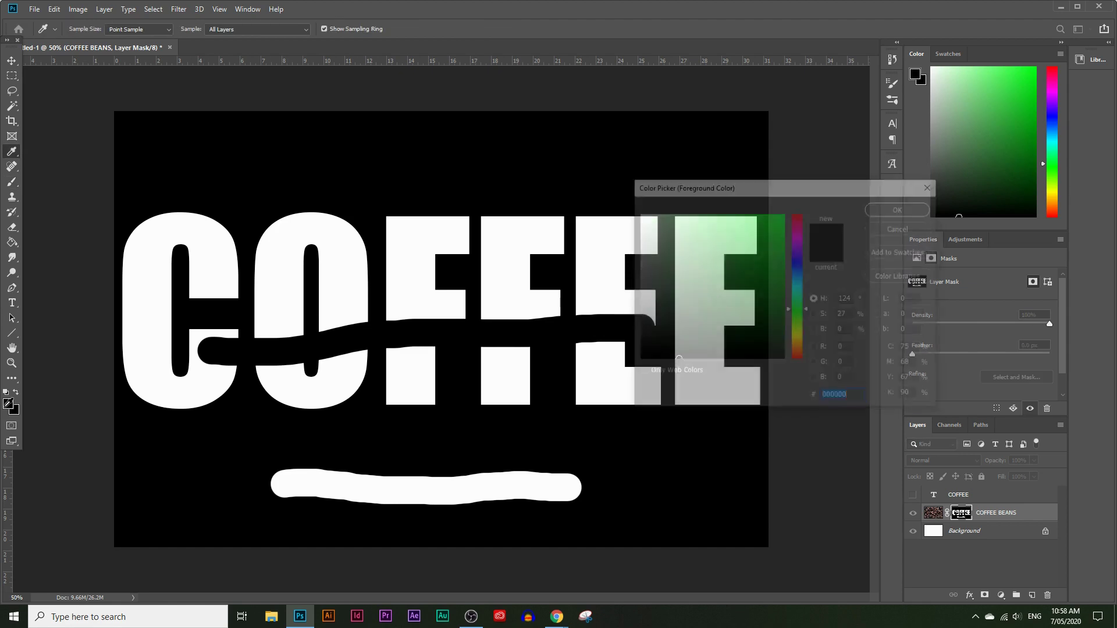
{"action": "left_click_drag", "start_coordinate": [674, 275], "coordinate": [605, 304]}
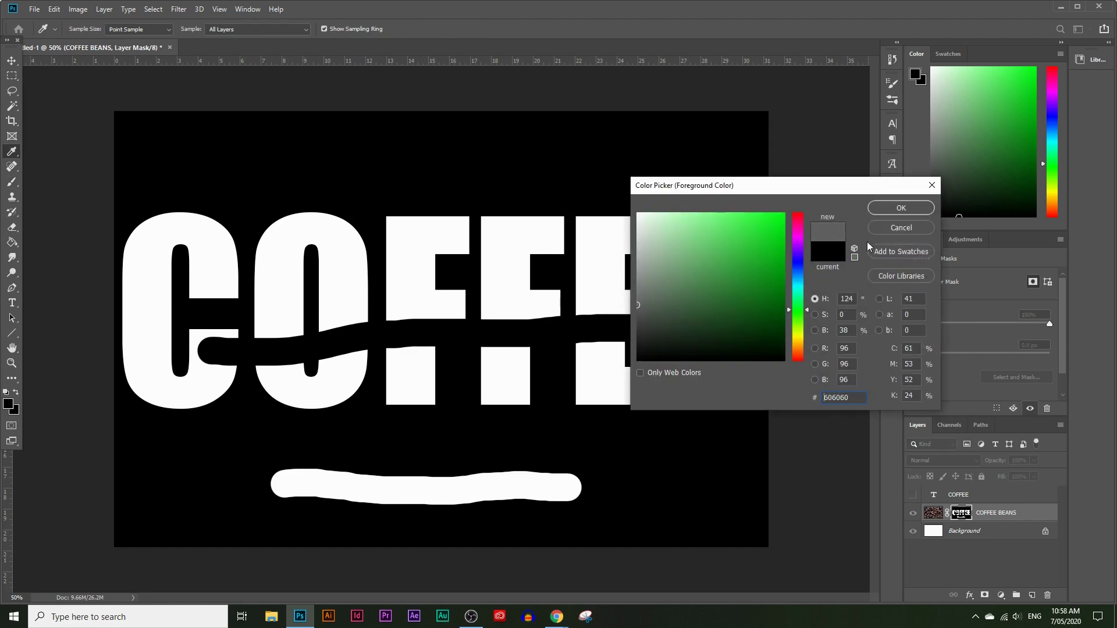
{"action": "left_click", "coordinate": [901, 208]}
{"action": "left_click_drag", "start_coordinate": [258, 160], "coordinate": [590, 160]}
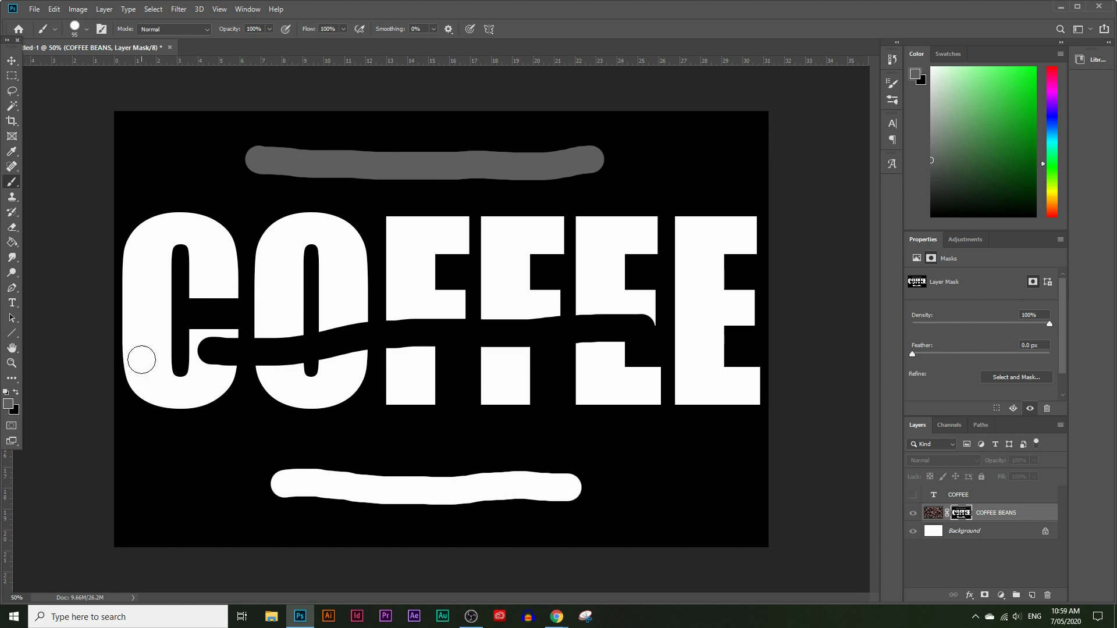
Brush a light grey #d0d0d0 patch above the final letters on the mask, and paint over it in a darker grey.
{"action": "left_click", "coordinate": [7, 403]}
{"action": "left_click_drag", "start_coordinate": [654, 309], "coordinate": [635, 240]}
{"action": "left_click", "coordinate": [893, 209]}
{"action": "mouse_move", "coordinate": [655, 180]}
{"action": "left_mouse_down"}
{"action": "mouse_move", "coordinate": [638, 184]}
{"action": "mouse_move", "coordinate": [695, 160]}
{"action": "mouse_move", "coordinate": [651, 181]}
{"action": "mouse_move", "coordinate": [680, 166]}
{"action": "mouse_move", "coordinate": [669, 171]}
{"action": "left_mouse_up"}
{"action": "key", "text": "i"}
{"action": "left_click", "coordinate": [10, 402]}
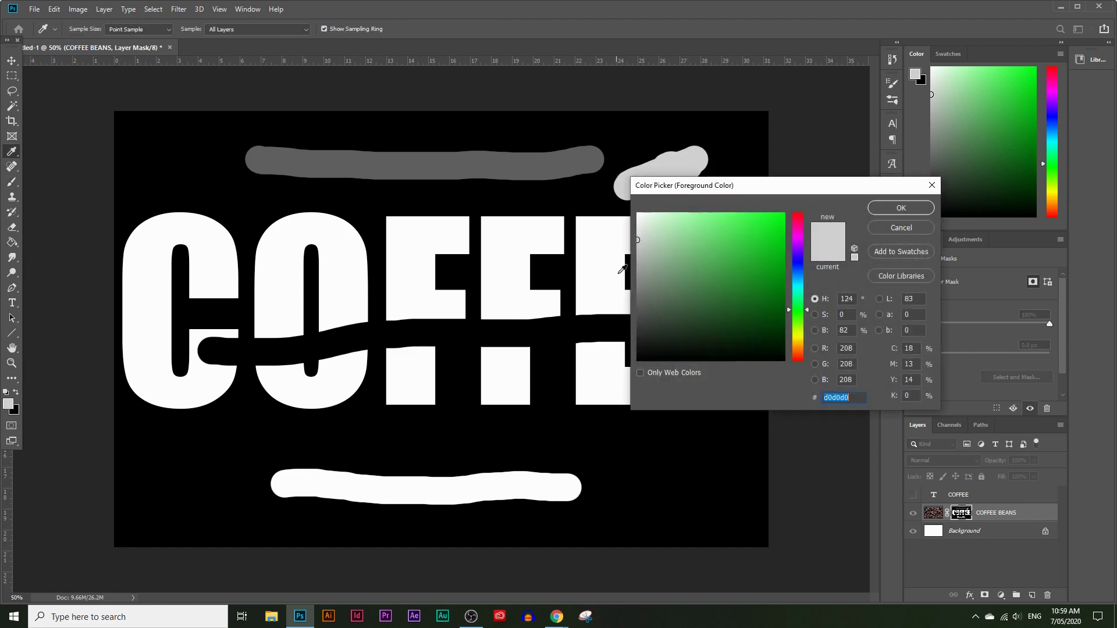
{"action": "left_click_drag", "start_coordinate": [639, 256], "coordinate": [626, 266]}
{"action": "left_click", "coordinate": [902, 211]}
{"action": "mouse_move", "coordinate": [668, 177]}
{"action": "left_mouse_down"}
{"action": "mouse_move", "coordinate": [630, 188]}
{"action": "mouse_move", "coordinate": [688, 168]}
{"action": "mouse_move", "coordinate": [629, 184]}
{"action": "mouse_move", "coordinate": [682, 191]}
{"action": "mouse_move", "coordinate": [704, 160]}
{"action": "mouse_move", "coordinate": [634, 183]}
{"action": "left_mouse_up"}
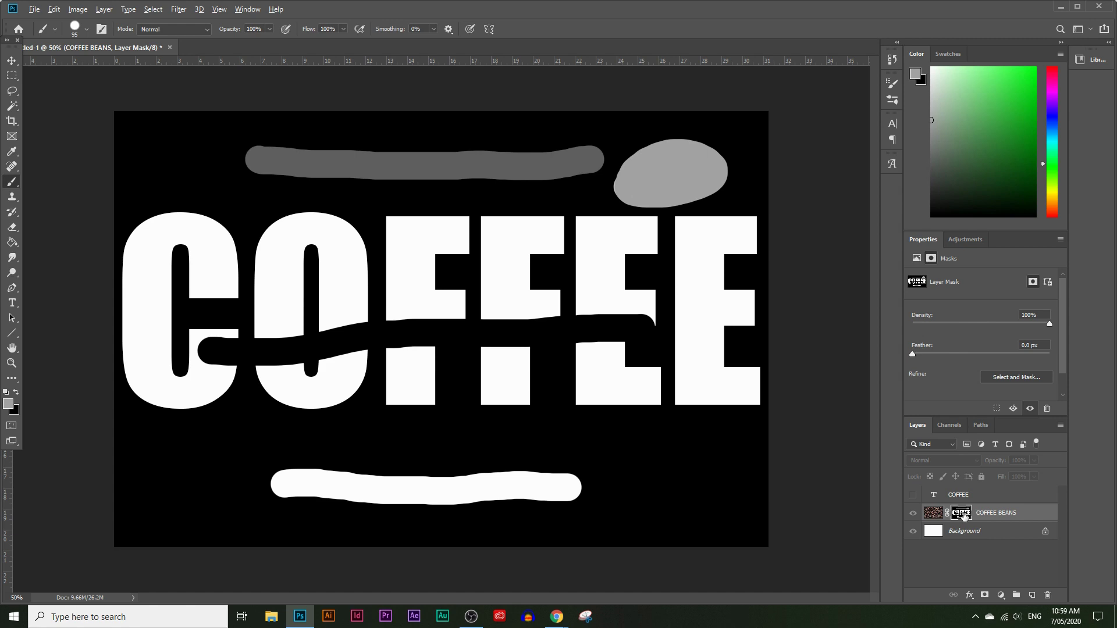
Return from the mask view to the image and brush grey and black (#000000) mask strokes around the lower C and O.
{"action": "left_click", "coordinate": [962, 516], "text": "alt"}
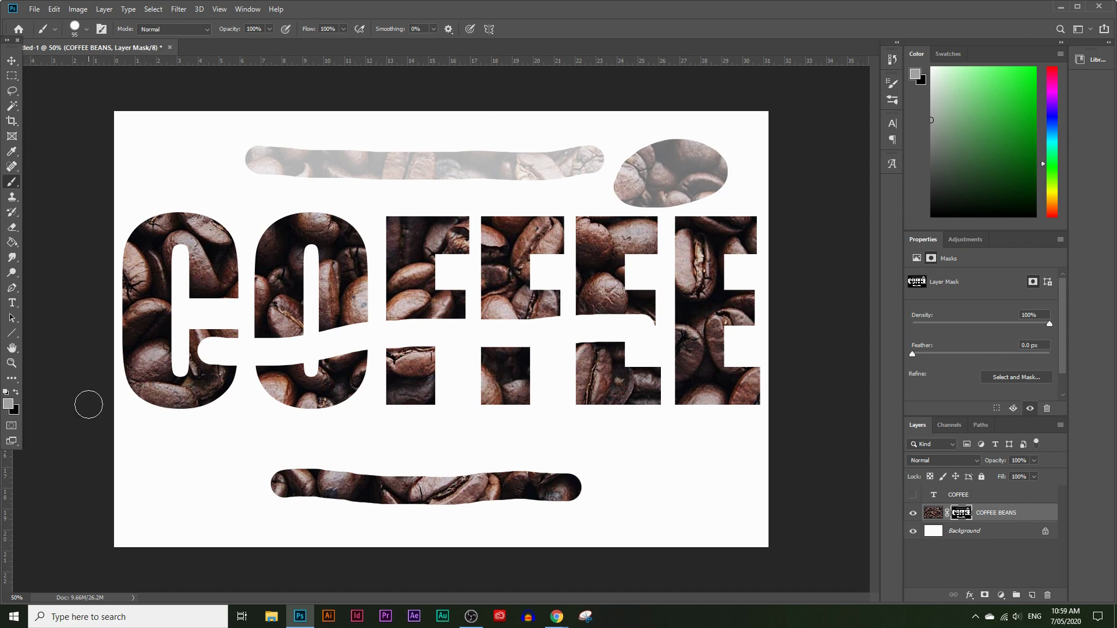
{"action": "mouse_move", "coordinate": [187, 404]}
{"action": "left_mouse_down"}
{"action": "mouse_move", "coordinate": [219, 369]}
{"action": "mouse_move", "coordinate": [203, 469]}
{"action": "mouse_move", "coordinate": [239, 380]}
{"action": "mouse_move", "coordinate": [197, 410]}
{"action": "mouse_move", "coordinate": [228, 436]}
{"action": "mouse_move", "coordinate": [236, 468]}
{"action": "mouse_move", "coordinate": [250, 433]}
{"action": "mouse_move", "coordinate": [285, 439]}
{"action": "left_mouse_up"}
{"action": "left_click", "coordinate": [8, 403]}
{"action": "type", "text": "000000"}
{"action": "left_click", "coordinate": [871, 211]}
{"action": "mouse_move", "coordinate": [356, 433]}
{"action": "left_mouse_down"}
{"action": "mouse_move", "coordinate": [288, 420]}
{"action": "mouse_move", "coordinate": [242, 437]}
{"action": "mouse_move", "coordinate": [253, 458]}
{"action": "left_mouse_up"}
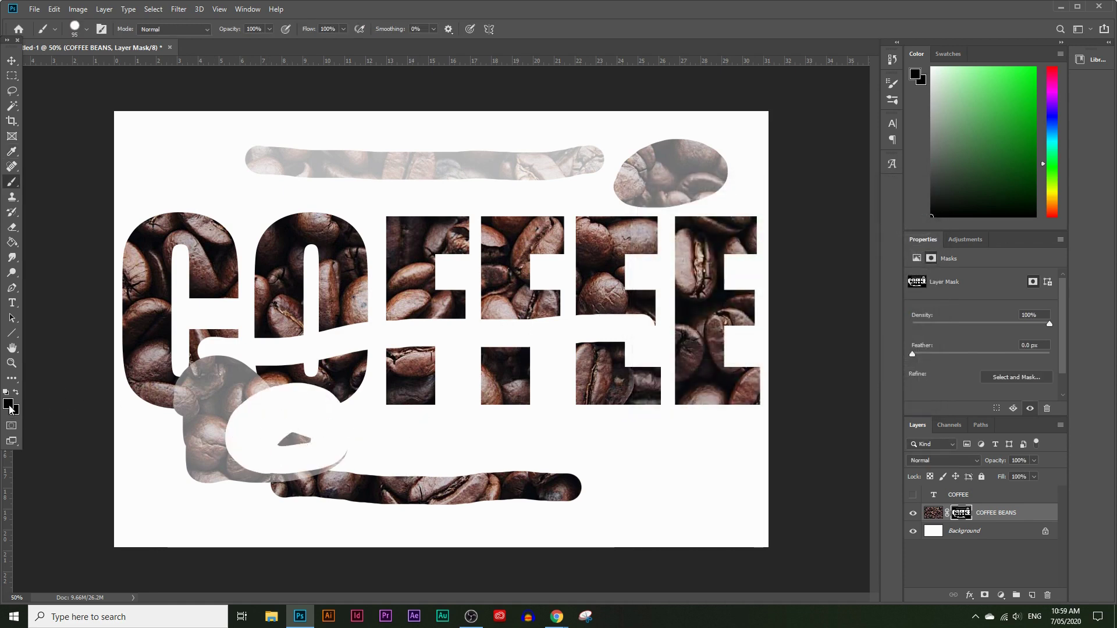
Set the foreground color to white (#ffffff) and brush a freehand stroke on the mask over the middle letters to reveal beans.
{"action": "left_click", "coordinate": [8, 404]}
{"action": "type", "text": "ffffff"}
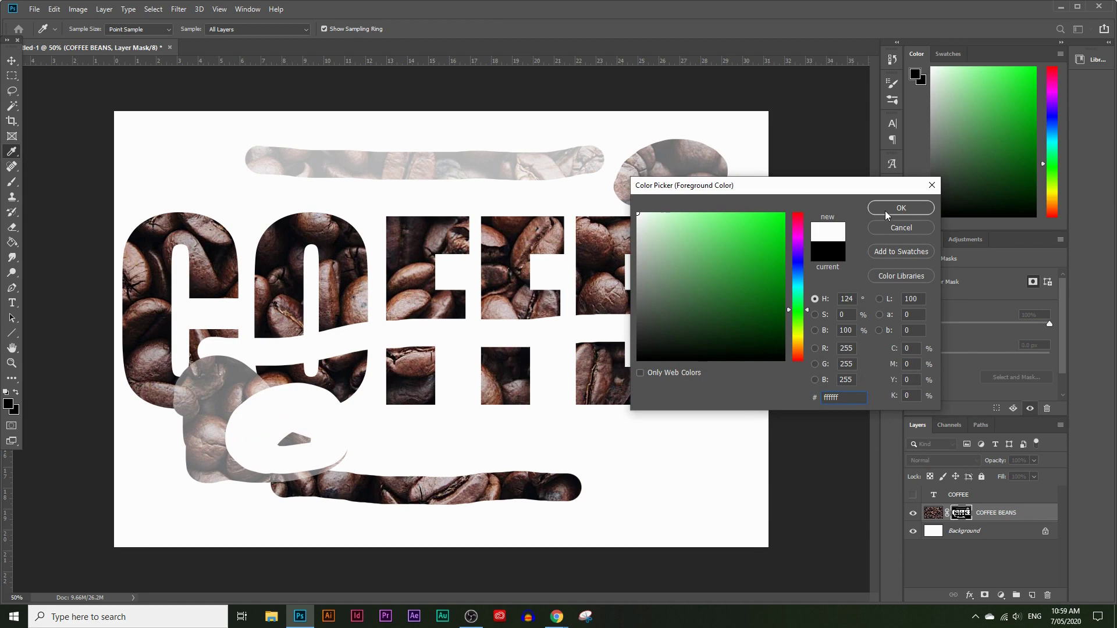
{"action": "left_click", "coordinate": [886, 214]}
{"action": "key", "text": "b"}
{"action": "mouse_move", "coordinate": [346, 171]}
{"action": "left_mouse_down"}
{"action": "mouse_move", "coordinate": [443, 465]}
{"action": "mouse_move", "coordinate": [525, 397]}
{"action": "mouse_move", "coordinate": [539, 266]}
{"action": "mouse_move", "coordinate": [436, 341]}
{"action": "mouse_move", "coordinate": [309, 483]}
{"action": "left_mouse_up"}
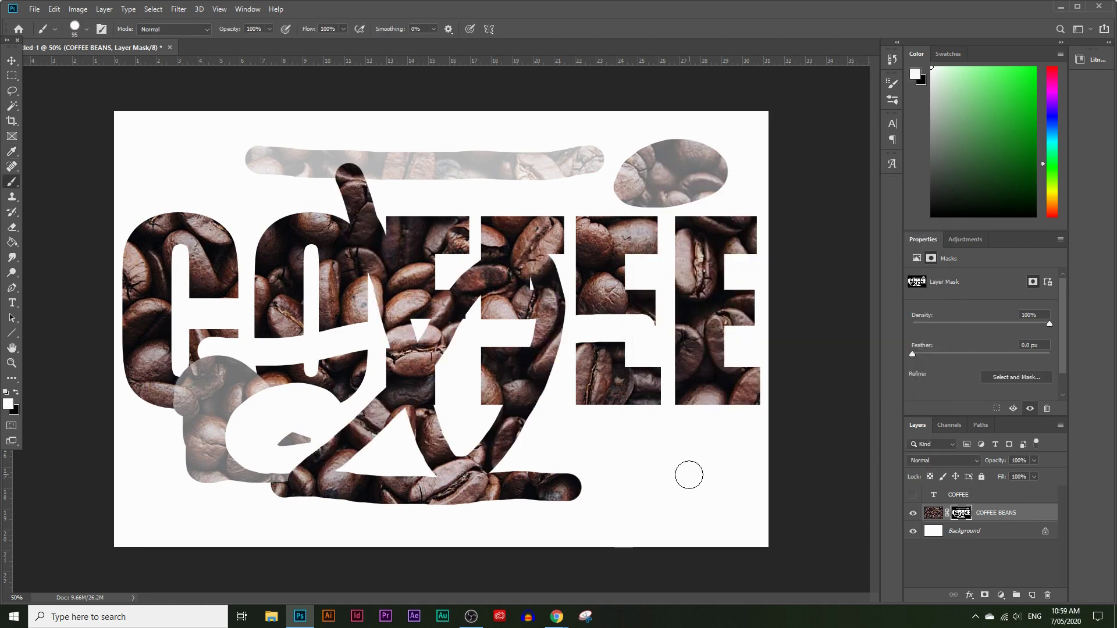
Undo the test brush strokes on the COFFEE BEANS layer mask, leaving only the letter shapes.
{"action": "key", "text": "ctrl+z"}
{"action": "key", "text": "ctrl+z"}
{"action": "key", "text": "ctrl+z"}
{"action": "key", "text": "ctrl+z"}
{"action": "key", "text": "ctrl+z"}
{"action": "key", "text": "ctrl+z"}
{"action": "key", "text": "ctrl+z"}
{"action": "key", "text": "ctrl+z"}
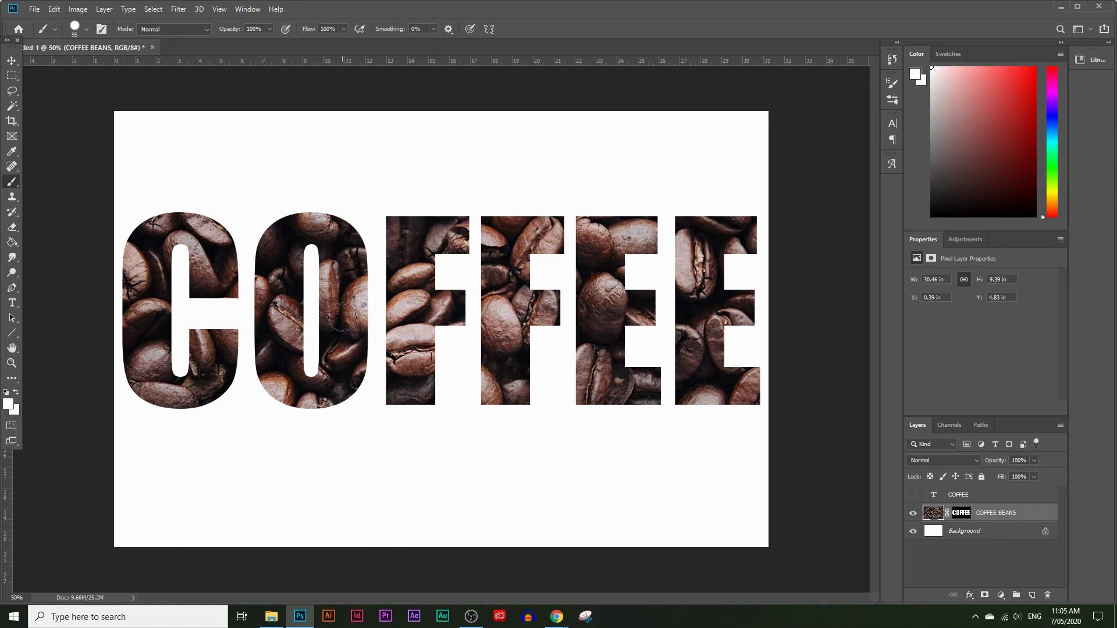
Examine the masked edges of the C and O up close, and return to a view of the whole word.
{"action": "left_click", "coordinate": [11, 363]}
{"action": "left_click", "coordinate": [158, 221]}
{"action": "left_click", "coordinate": [158, 222]}
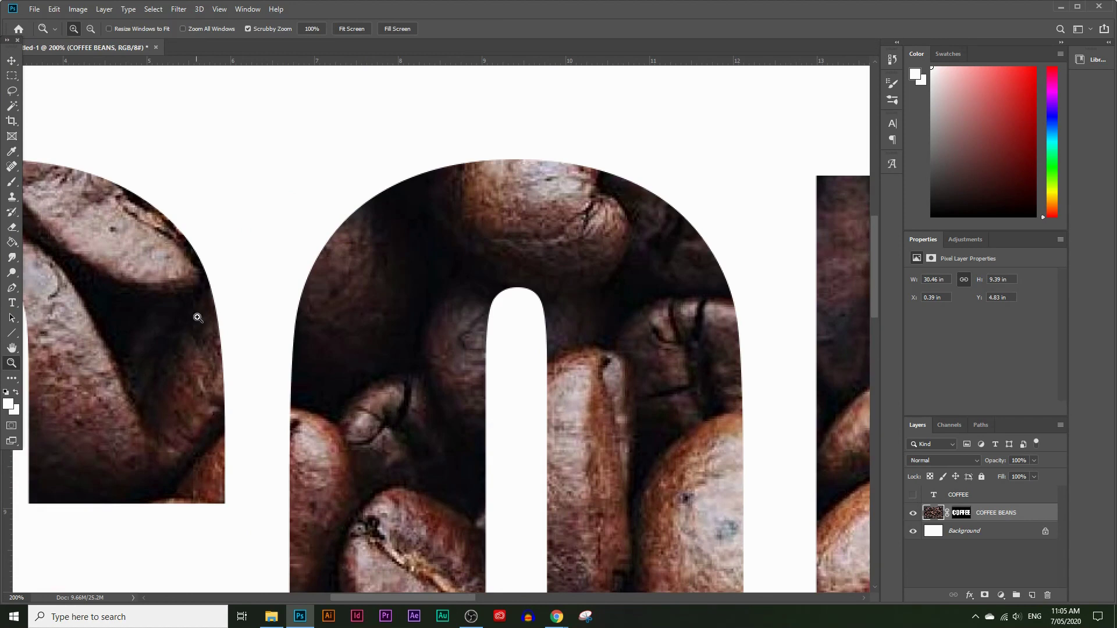
{"action": "left_click", "coordinate": [582, 440], "text": "alt"}
{"action": "left_click", "coordinate": [590, 427], "text": "alt"}
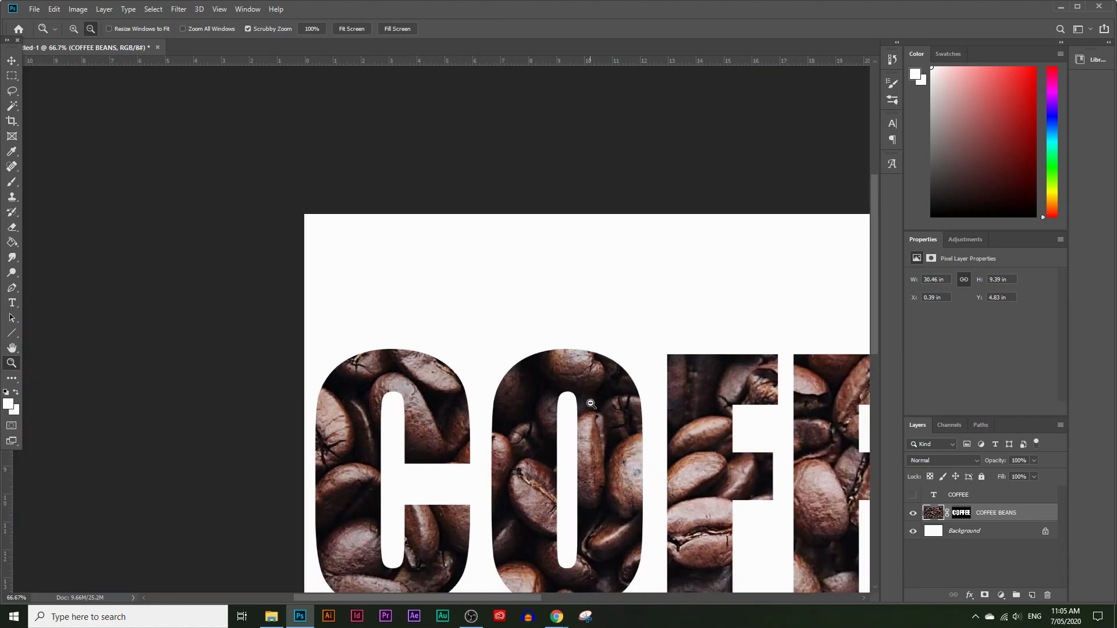
{"action": "left_click", "coordinate": [593, 398], "text": "alt"}
{"action": "left_click_drag", "start_coordinate": [547, 600], "coordinate": [589, 600]}
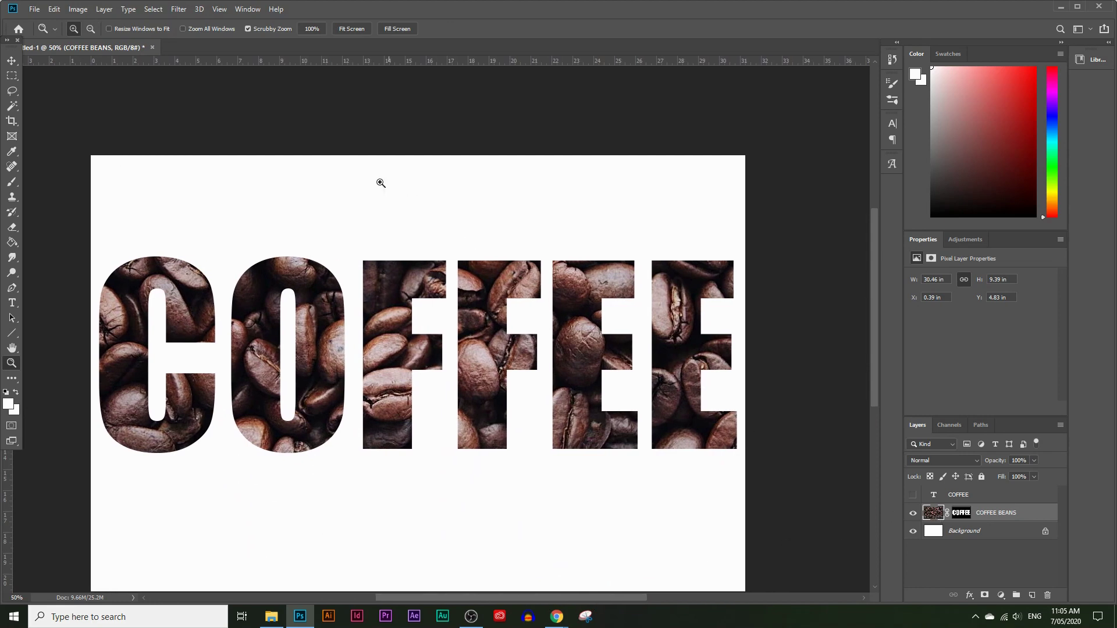
Add an Inner Shadow to the COFFEE BEANS layer with 60% opacity and 18 px distance.
{"action": "left_click", "coordinate": [104, 9]}
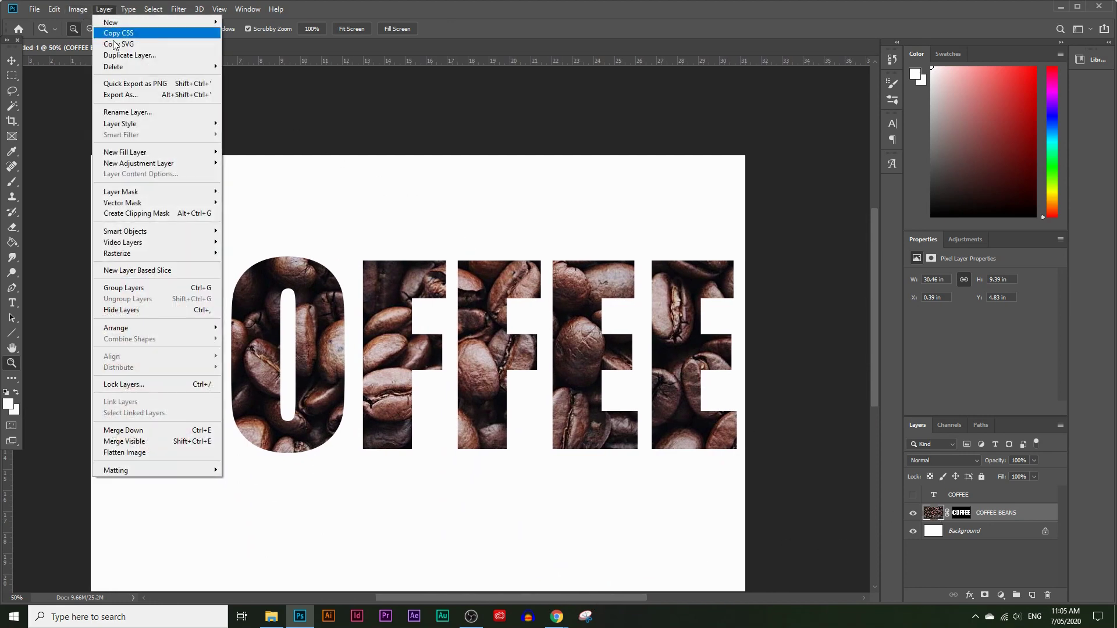
{"action": "mouse_move", "coordinate": [141, 129]}
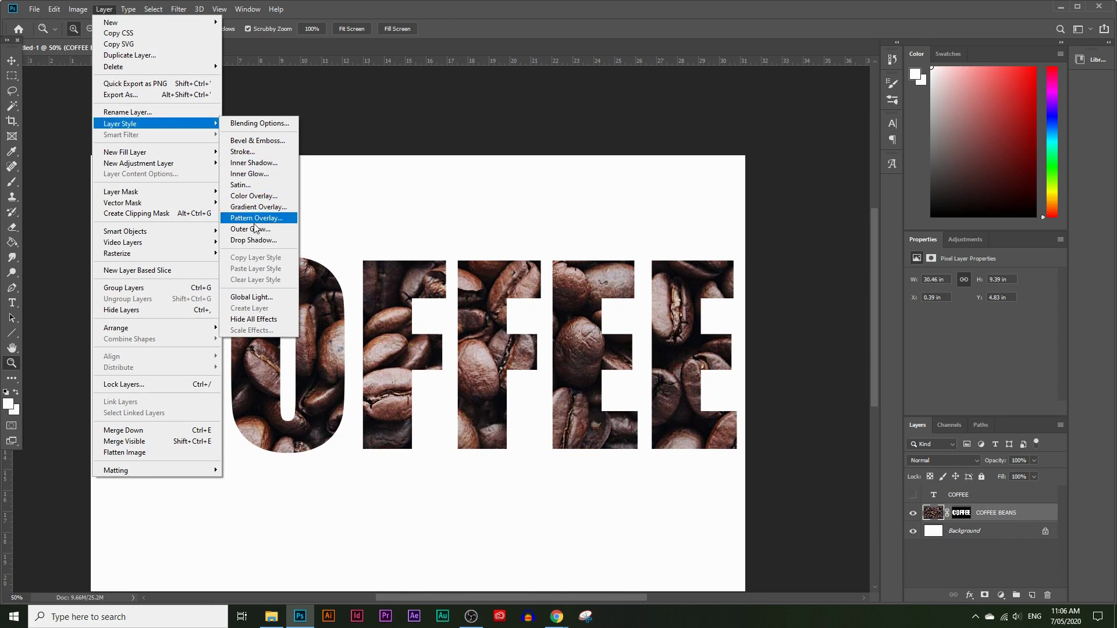
{"action": "left_click", "coordinate": [256, 164]}
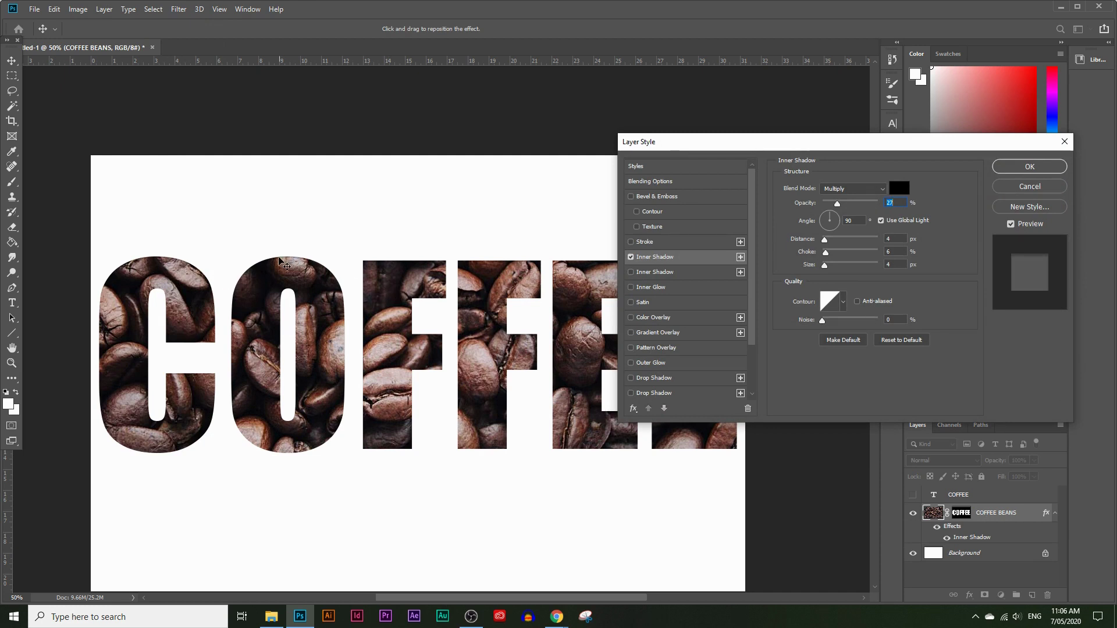
{"action": "left_click_drag", "start_coordinate": [847, 155], "coordinate": [755, 193]}
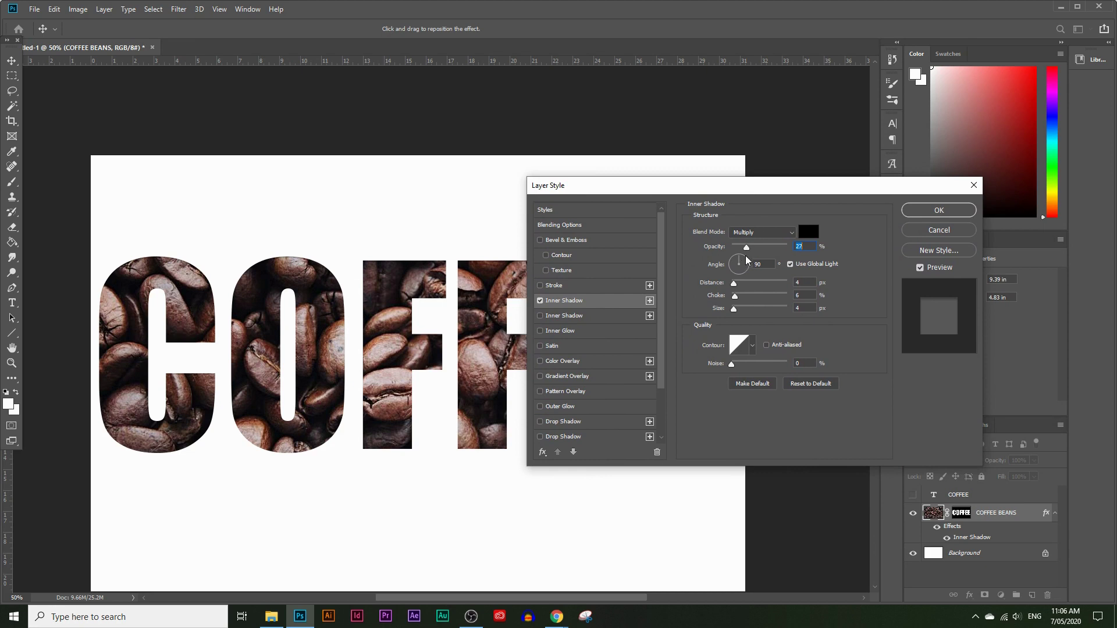
{"action": "mouse_move", "coordinate": [756, 247]}
{"action": "left_mouse_down"}
{"action": "mouse_move", "coordinate": [767, 247]}
{"action": "mouse_move", "coordinate": [746, 248]}
{"action": "mouse_move", "coordinate": [765, 248]}
{"action": "left_mouse_up"}
{"action": "left_click_drag", "start_coordinate": [734, 285], "coordinate": [743, 284]}
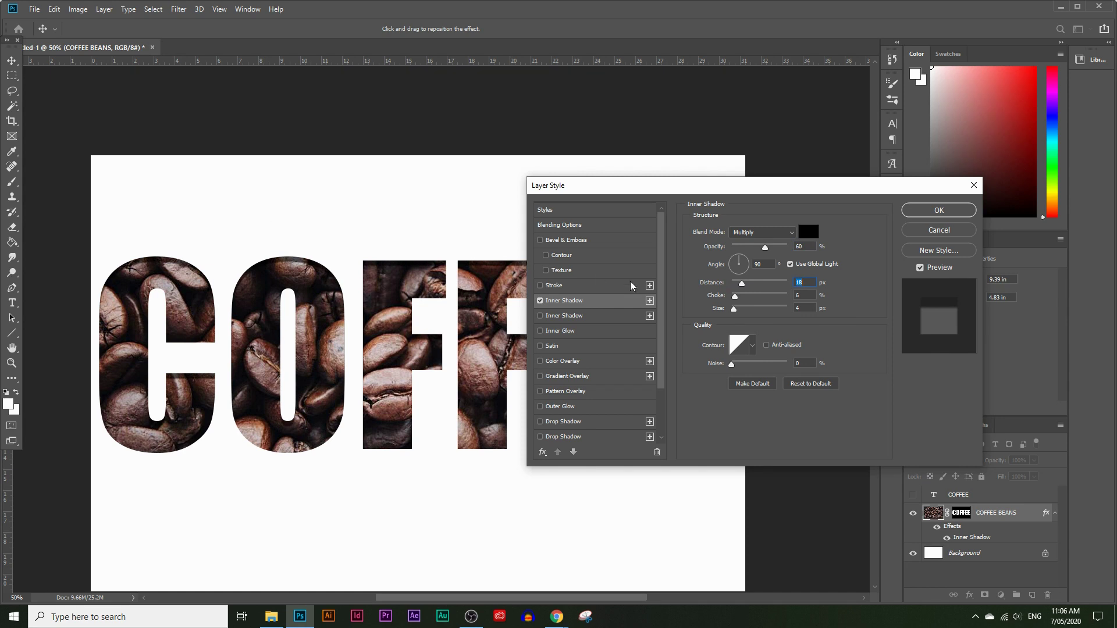
Set the inner shadow's angle to 147°, opacity to 82% and choke to 15%.
{"action": "left_click_drag", "start_coordinate": [738, 263], "coordinate": [735, 266]}
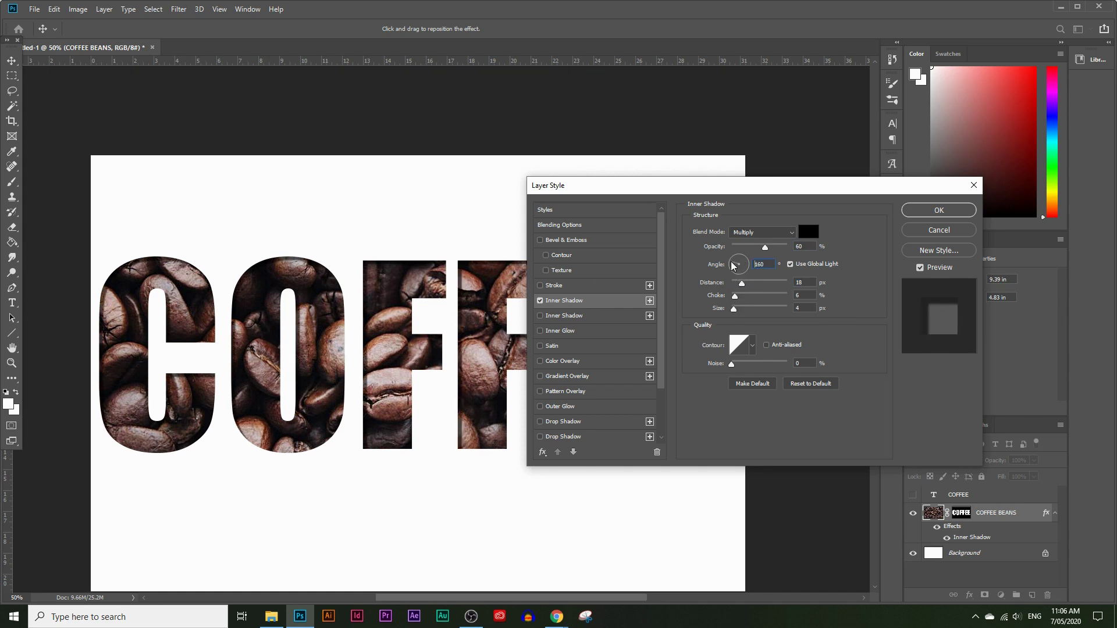
{"action": "left_click_drag", "start_coordinate": [734, 266], "coordinate": [733, 263]}
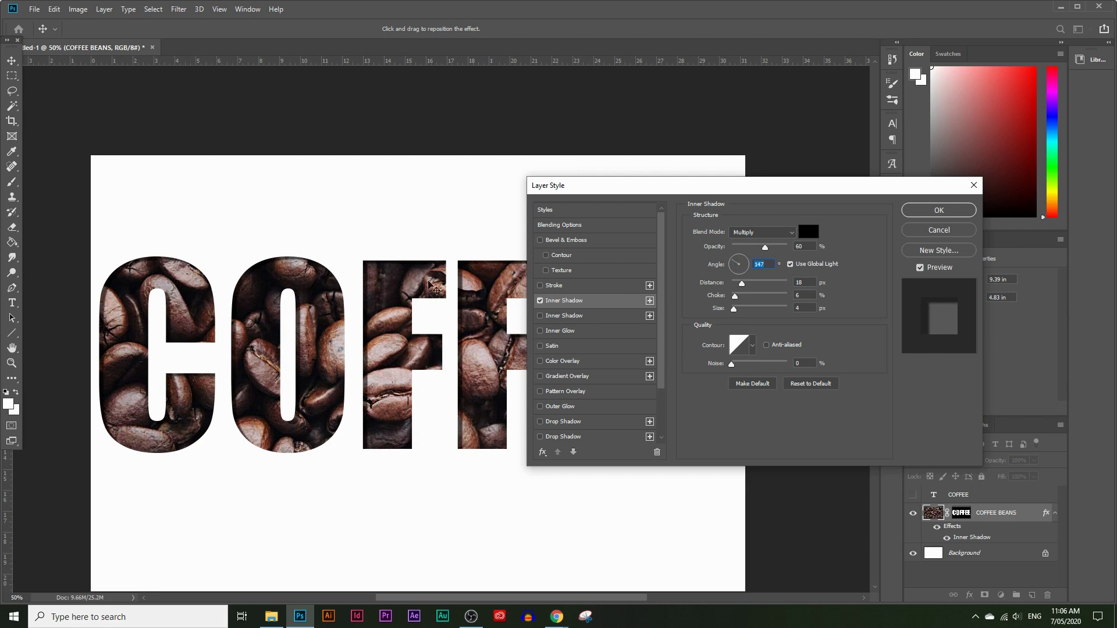
{"action": "left_click_drag", "start_coordinate": [765, 248], "coordinate": [780, 250]}
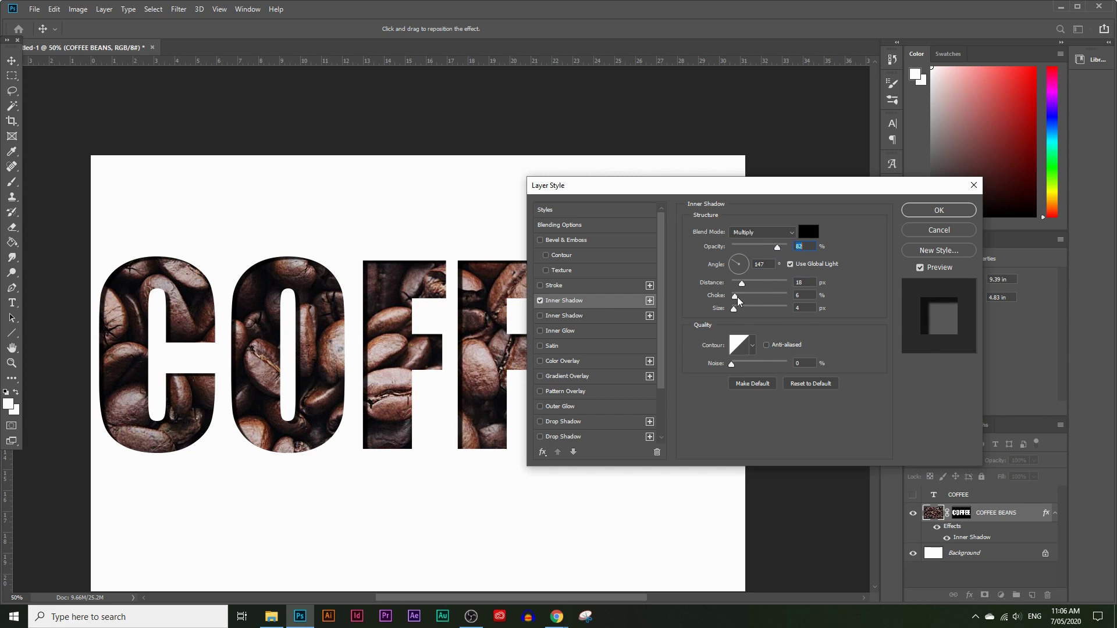
{"action": "left_click_drag", "start_coordinate": [740, 299], "coordinate": [773, 296]}
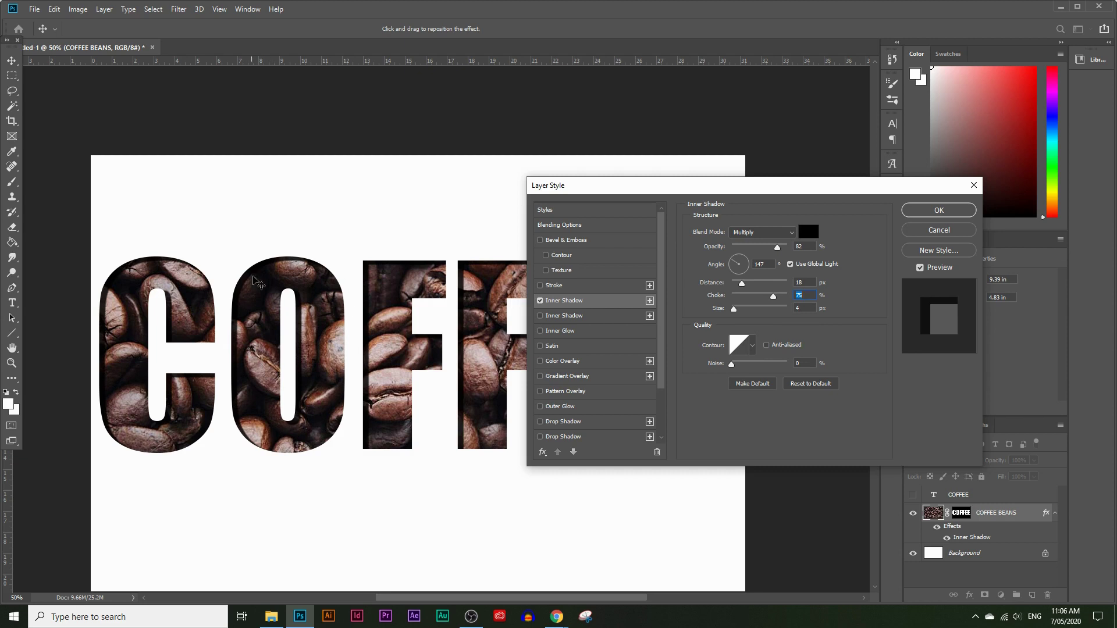
{"action": "left_click_drag", "start_coordinate": [771, 300], "coordinate": [753, 299]}
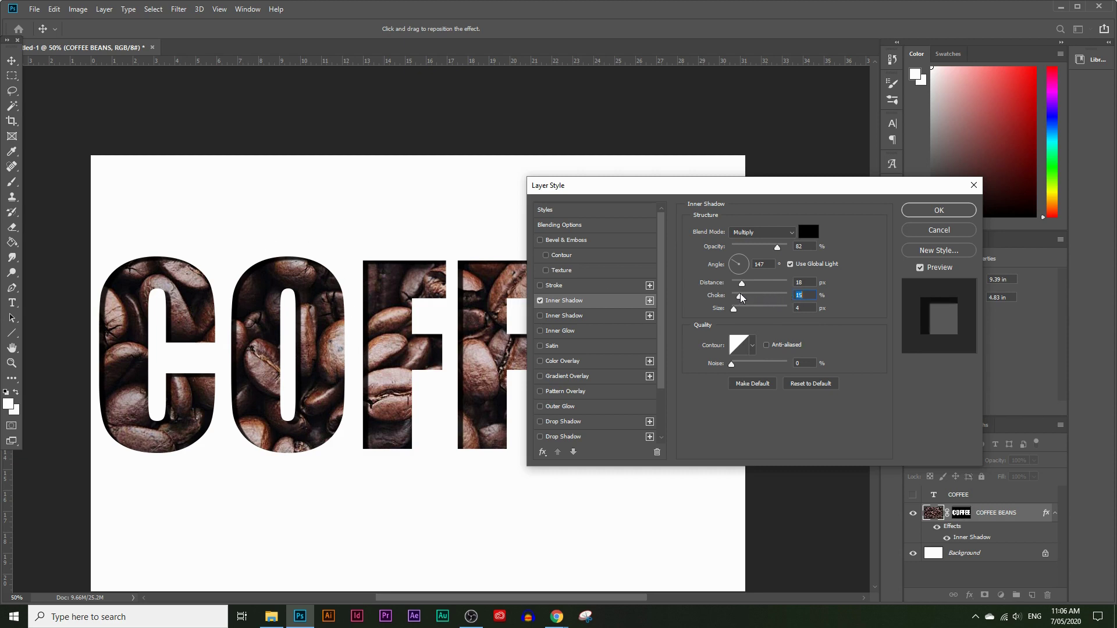
Set the inner shadow's distance to 11 px, size to 51 px and opacity to 90%.
{"action": "left_click_drag", "start_coordinate": [742, 284], "coordinate": [738, 284]}
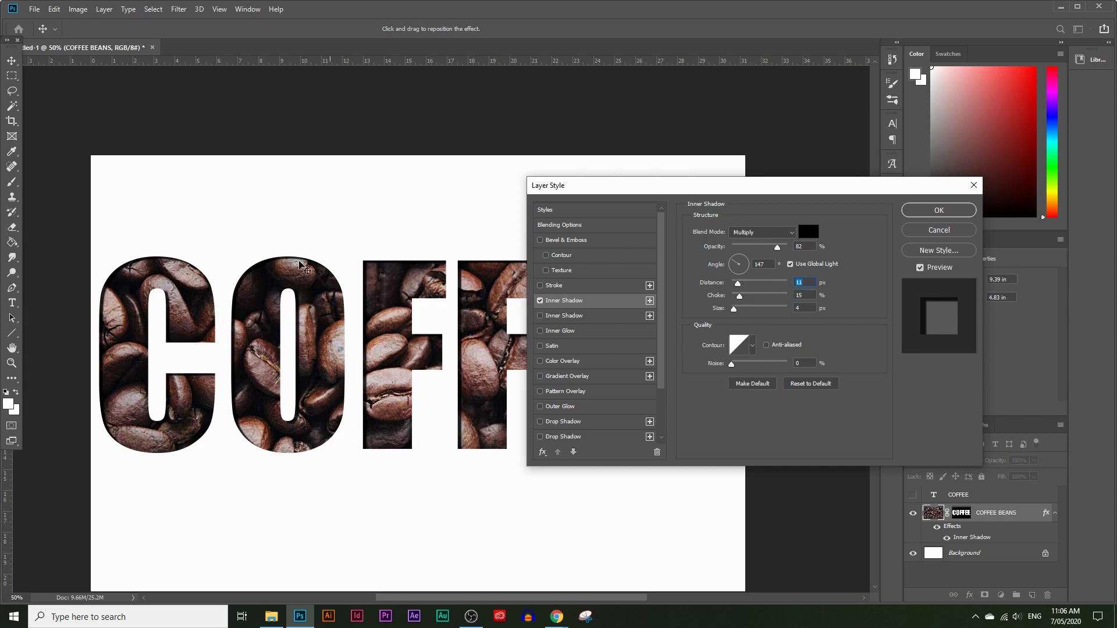
{"action": "left_click_drag", "start_coordinate": [738, 315], "coordinate": [741, 315]}
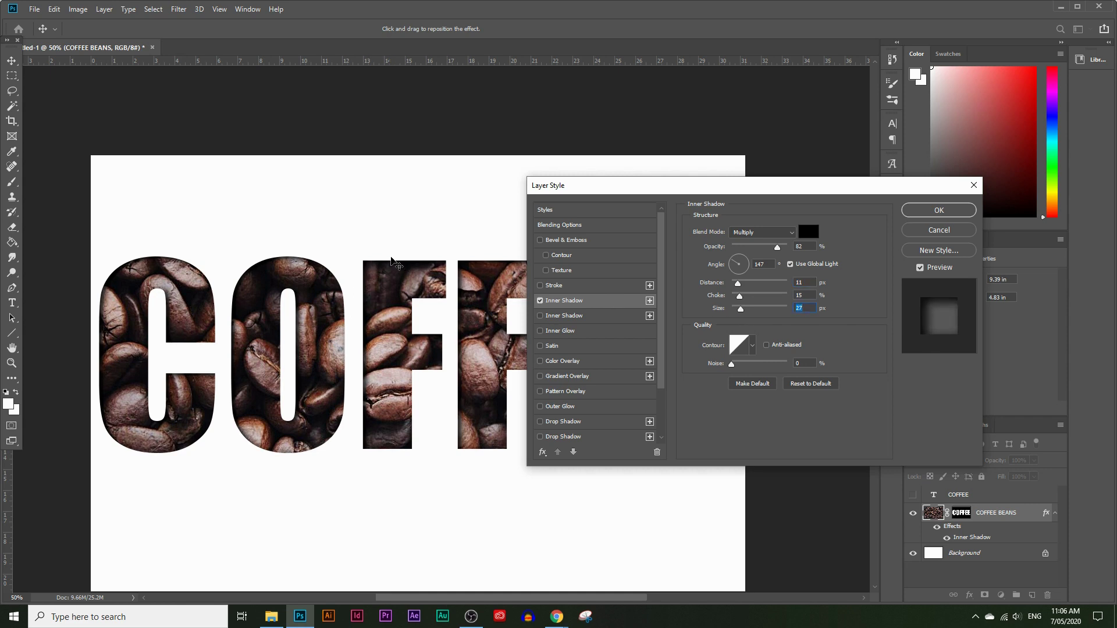
{"action": "left_click_drag", "start_coordinate": [743, 311], "coordinate": [747, 313]}
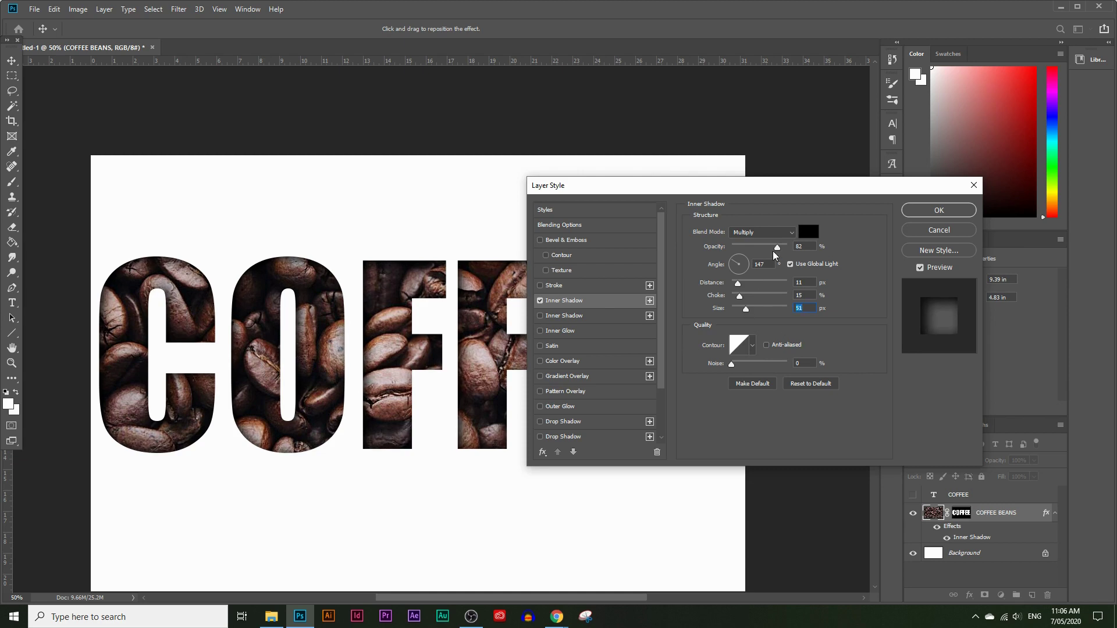
{"action": "left_click_drag", "start_coordinate": [778, 250], "coordinate": [785, 251]}
Try the Lighten and Overlay blend modes on the inner shadow, and return it to Multiply.
{"action": "left_click", "coordinate": [778, 234]}
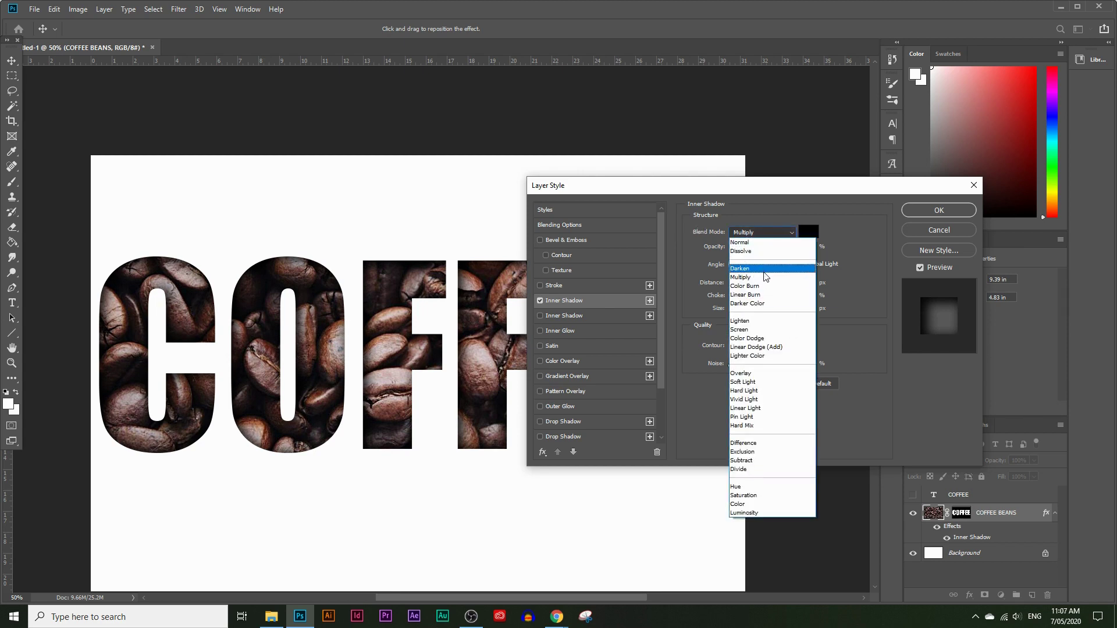
{"action": "left_click", "coordinate": [755, 322]}
{"action": "left_click", "coordinate": [762, 232]}
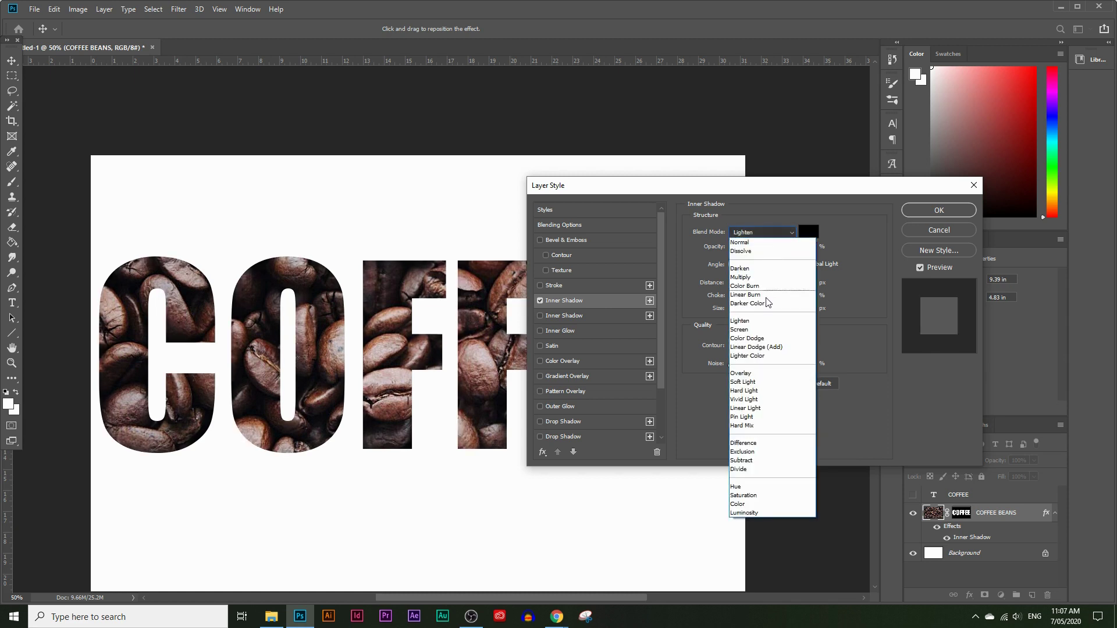
{"action": "left_click", "coordinate": [757, 373]}
{"action": "left_click", "coordinate": [764, 238]}
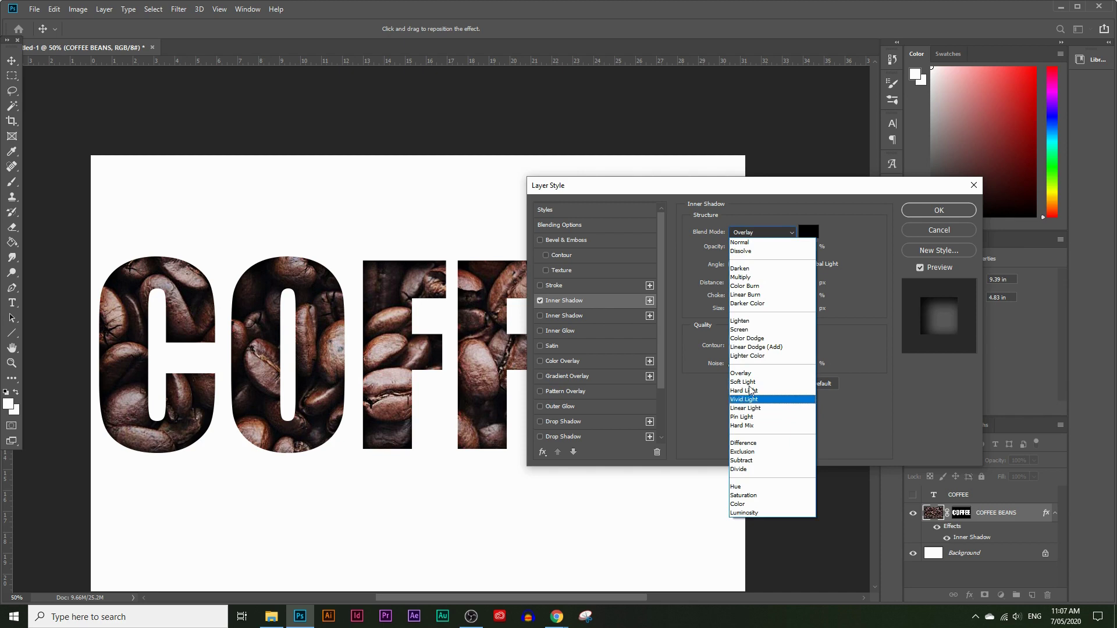
{"action": "left_click", "coordinate": [744, 278]}
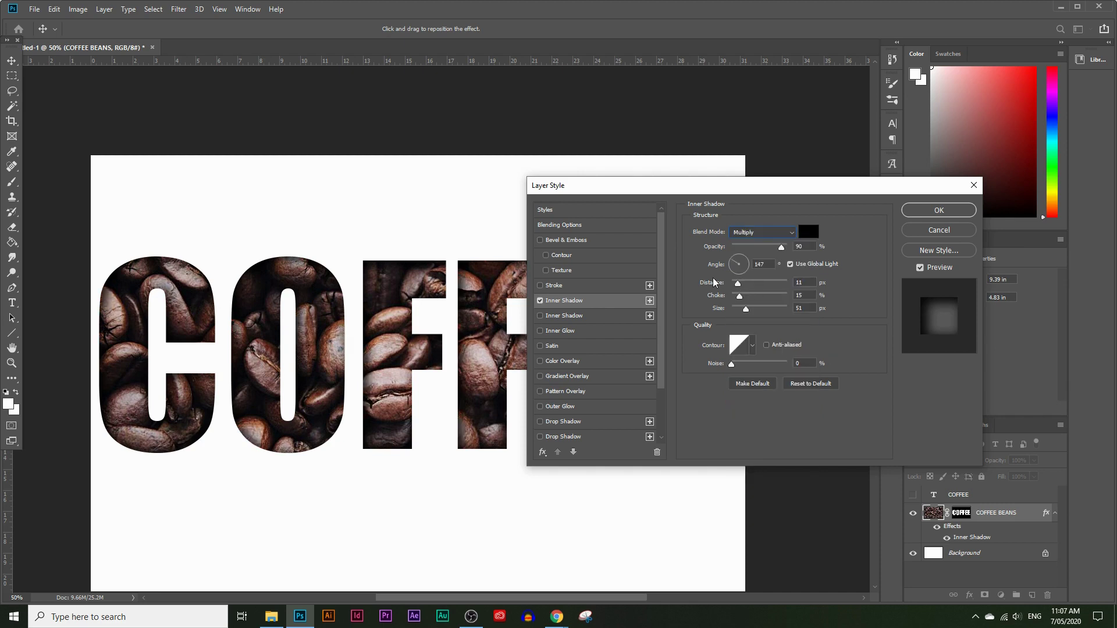
Apply the inner shadow and switch its visibility off and on to compare the effect.
{"action": "left_click", "coordinate": [938, 211]}
{"action": "key", "text": "z"}
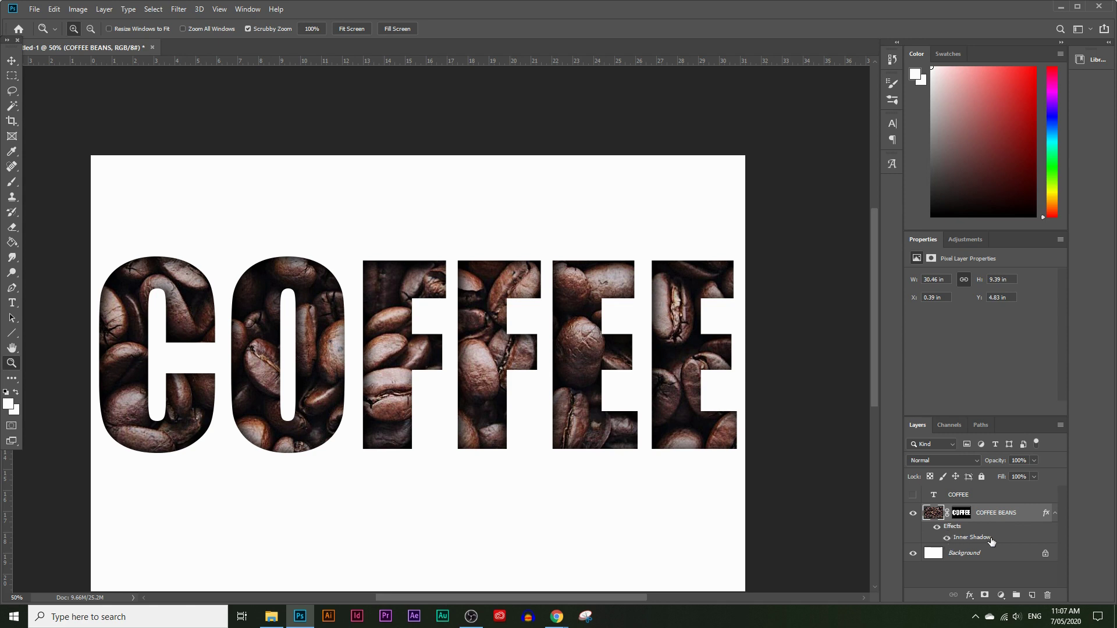
{"action": "left_click", "coordinate": [948, 538]}
{"action": "left_click", "coordinate": [947, 538]}
Add a second inner shadow to the COFFEE BEANS layer style and select the lower of the two for editing.
{"action": "double_click", "coordinate": [966, 538]}
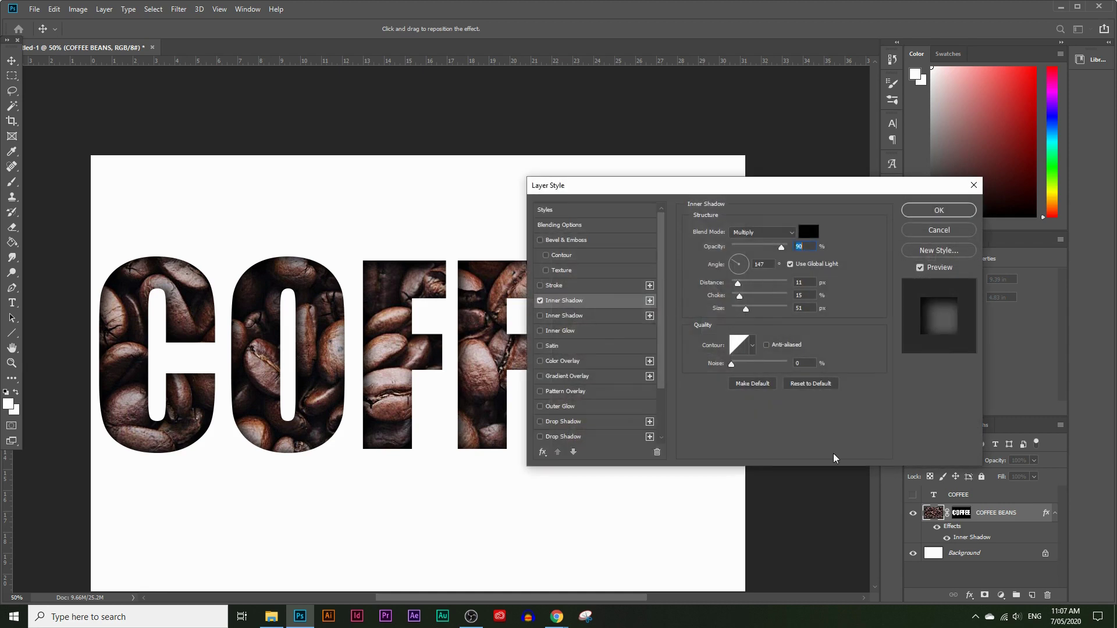
{"action": "left_click", "coordinate": [650, 301]}
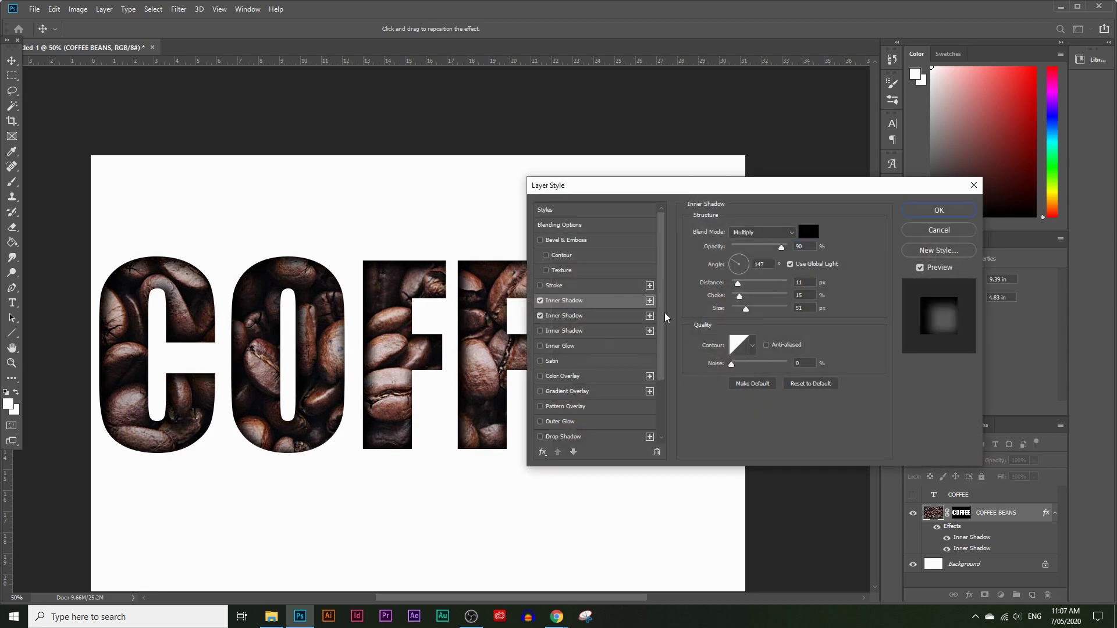
{"action": "left_click", "coordinate": [571, 318]}
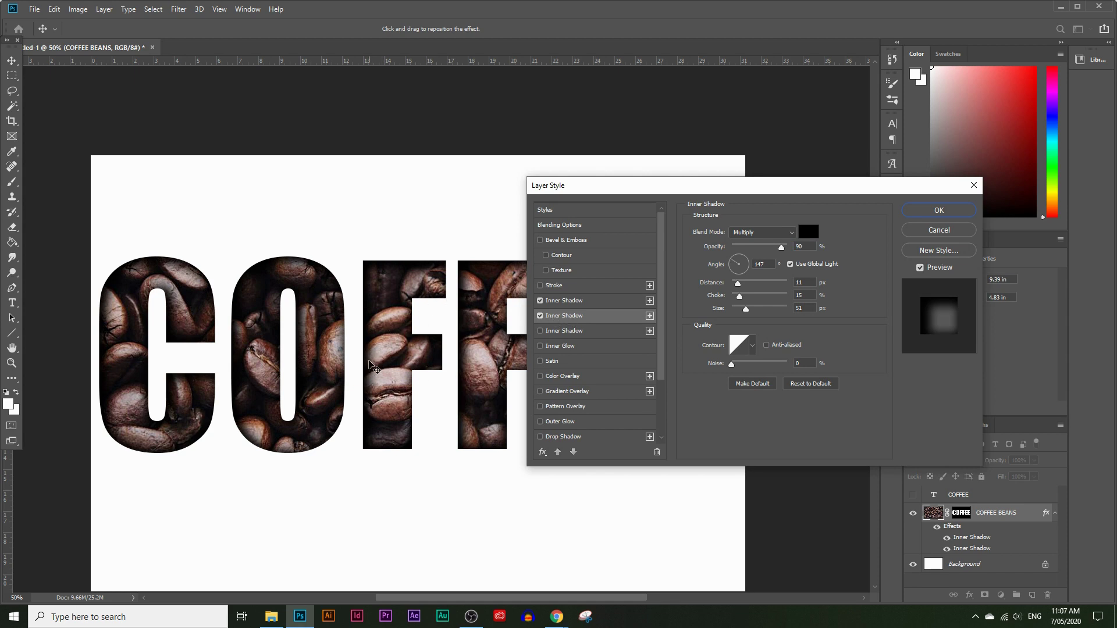
Reduce the second inner shadow's distance to 6 px and size to about 9 px, and apply the layer style.
{"action": "mouse_move", "coordinate": [747, 313]}
{"action": "left_mouse_down"}
{"action": "mouse_move", "coordinate": [733, 312]}
{"action": "mouse_move", "coordinate": [736, 283]}
{"action": "mouse_move", "coordinate": [736, 311]}
{"action": "left_mouse_up"}
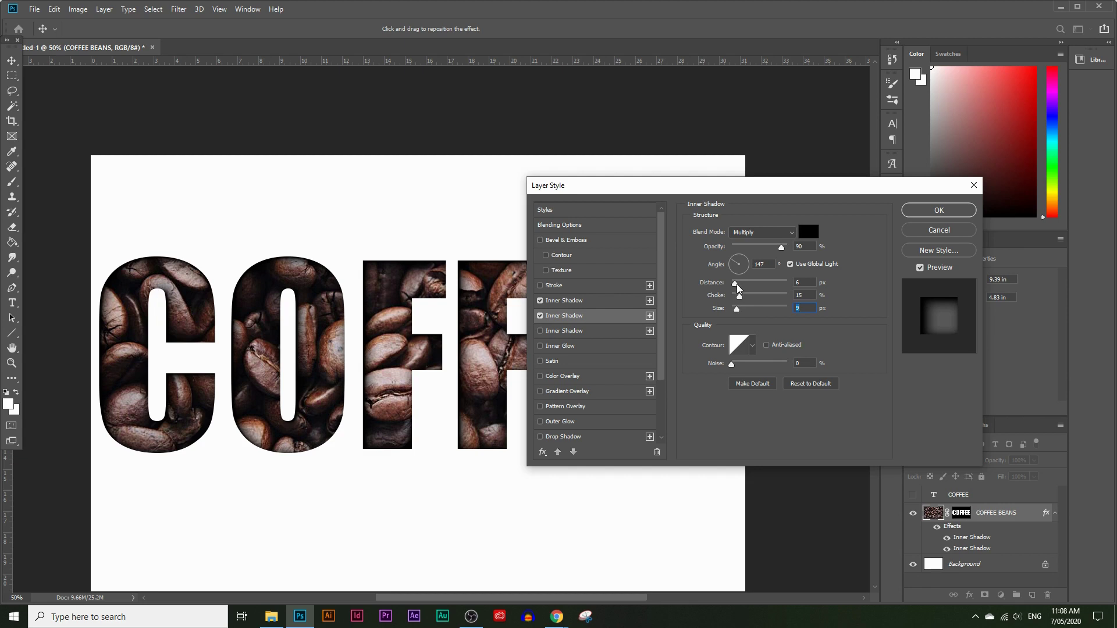
{"action": "left_click_drag", "start_coordinate": [696, 194], "coordinate": [829, 217]}
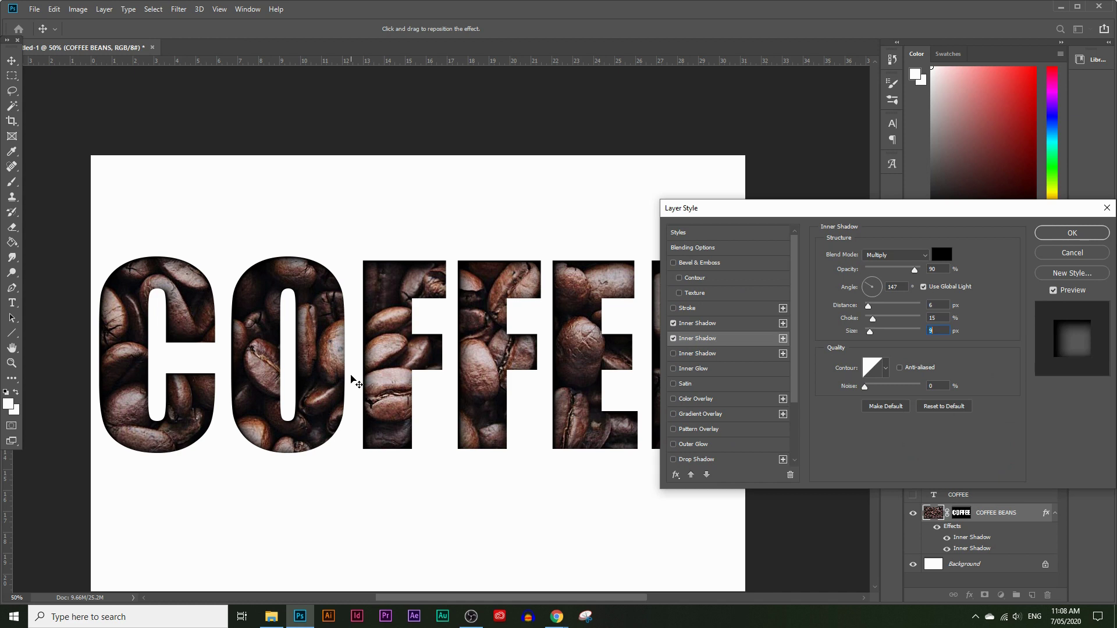
{"action": "left_click_drag", "start_coordinate": [873, 208], "coordinate": [790, 229]}
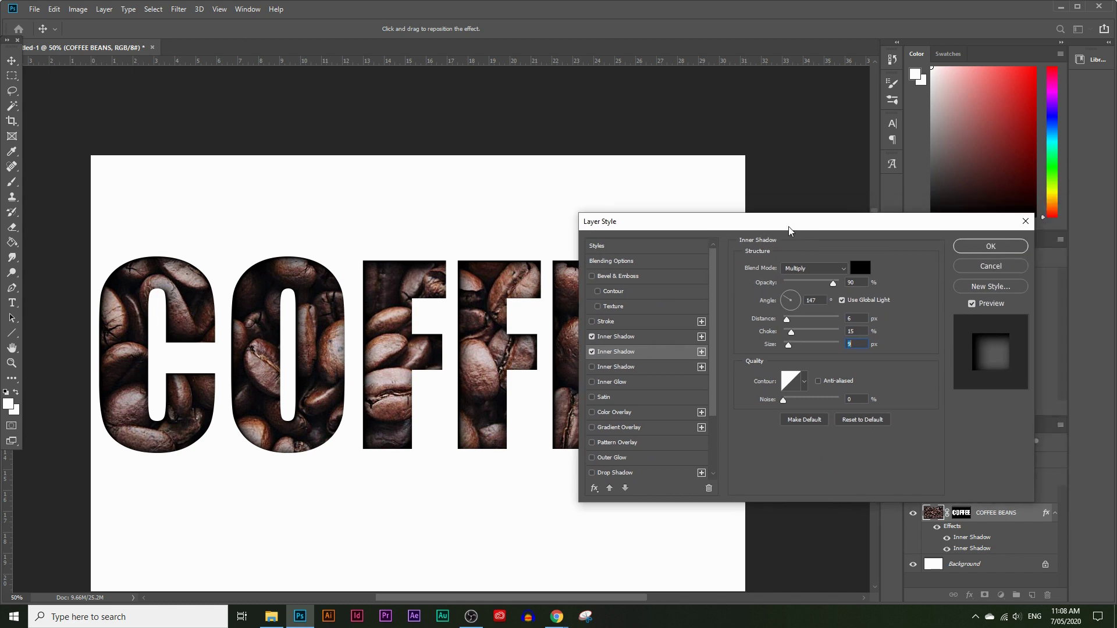
{"action": "left_click_drag", "start_coordinate": [791, 344], "coordinate": [793, 345]}
{"action": "left_click", "coordinate": [792, 336]}
{"action": "left_click", "coordinate": [969, 249]}
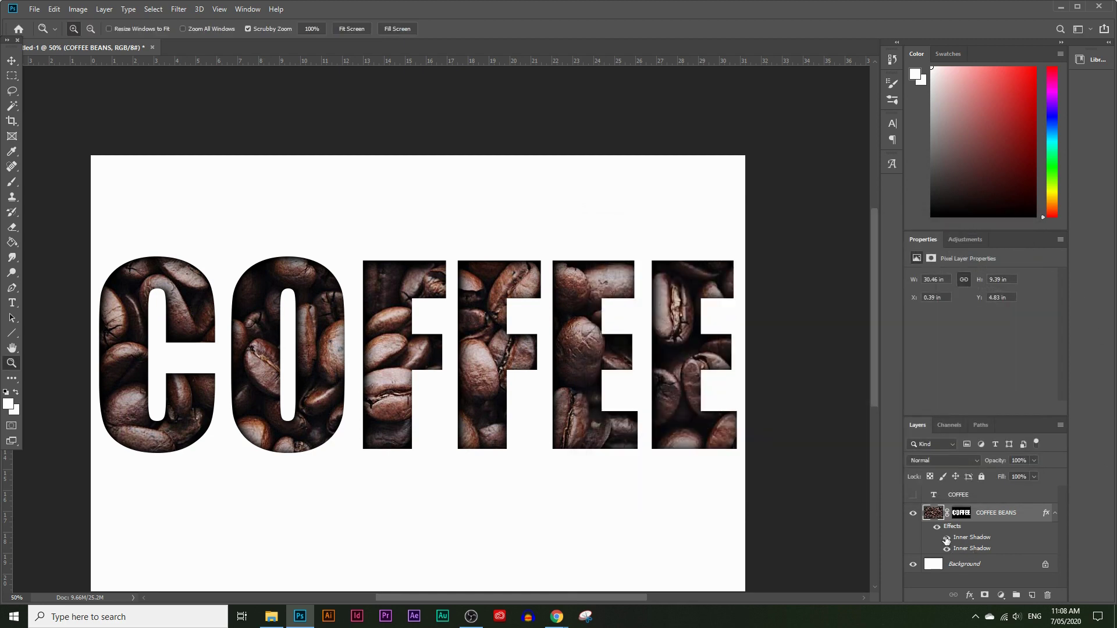
Switch each inner shadow and all the layer effects off and on to compare their contribution to the letters.
{"action": "left_click", "coordinate": [947, 548]}
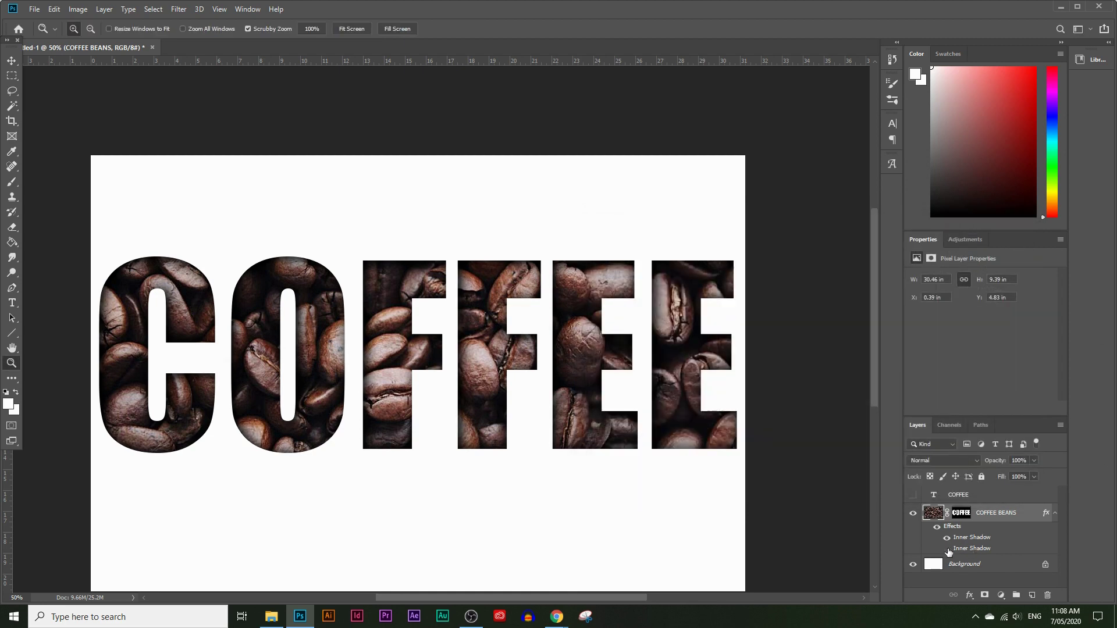
{"action": "left_click", "coordinate": [948, 549]}
{"action": "left_click", "coordinate": [948, 538]}
{"action": "left_click", "coordinate": [948, 538]}
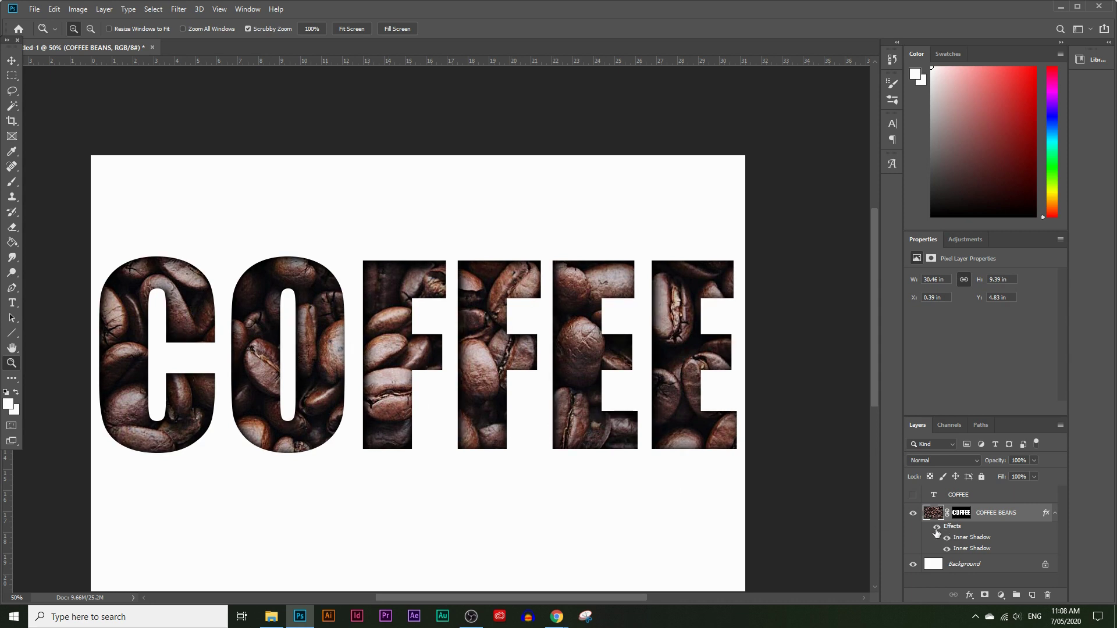
{"action": "left_click", "coordinate": [936, 530]}
{"action": "left_click", "coordinate": [936, 531]}
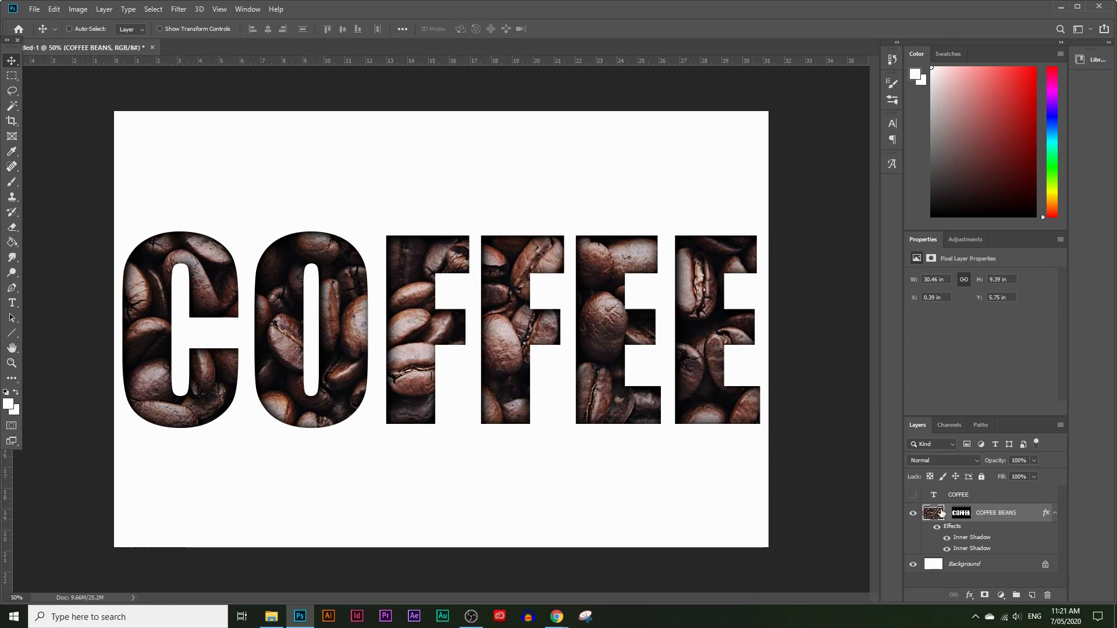
Unlink the COFFEE BEANS photo from its layer mask and move only the photo down inside the letters.
{"action": "left_click", "coordinate": [961, 512]}
{"action": "left_click", "coordinate": [948, 516]}
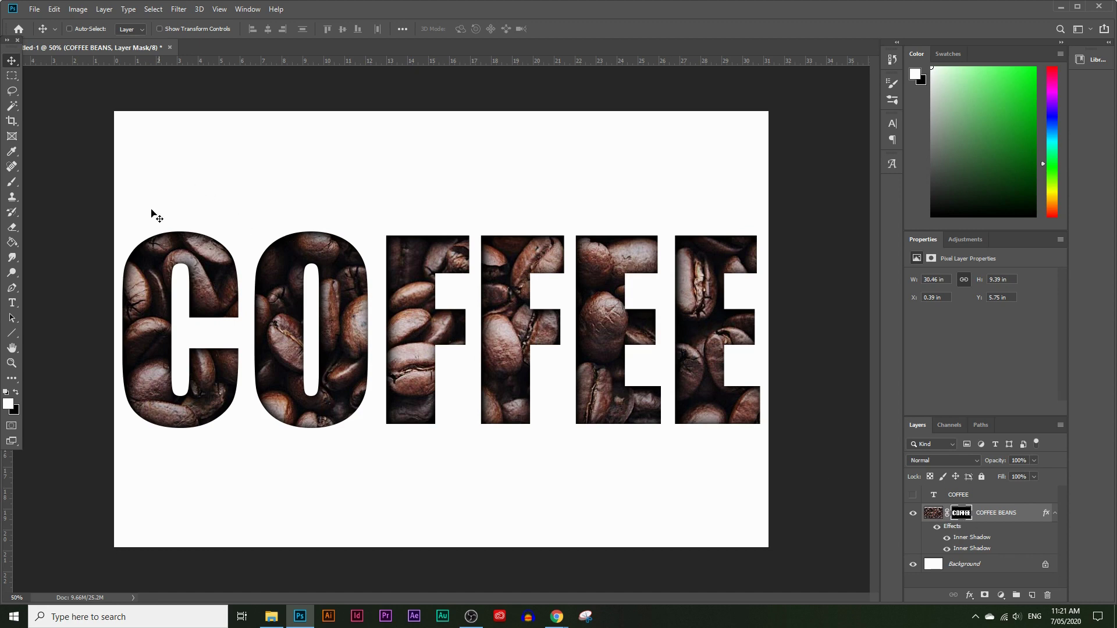
{"action": "mouse_move", "coordinate": [468, 327]}
{"action": "left_mouse_down"}
{"action": "mouse_move", "coordinate": [504, 313]}
{"action": "mouse_move", "coordinate": [477, 338]}
{"action": "mouse_move", "coordinate": [510, 288]}
{"action": "mouse_move", "coordinate": [486, 341]}
{"action": "mouse_move", "coordinate": [466, 318]}
{"action": "left_mouse_up"}
{"action": "left_click", "coordinate": [932, 514]}
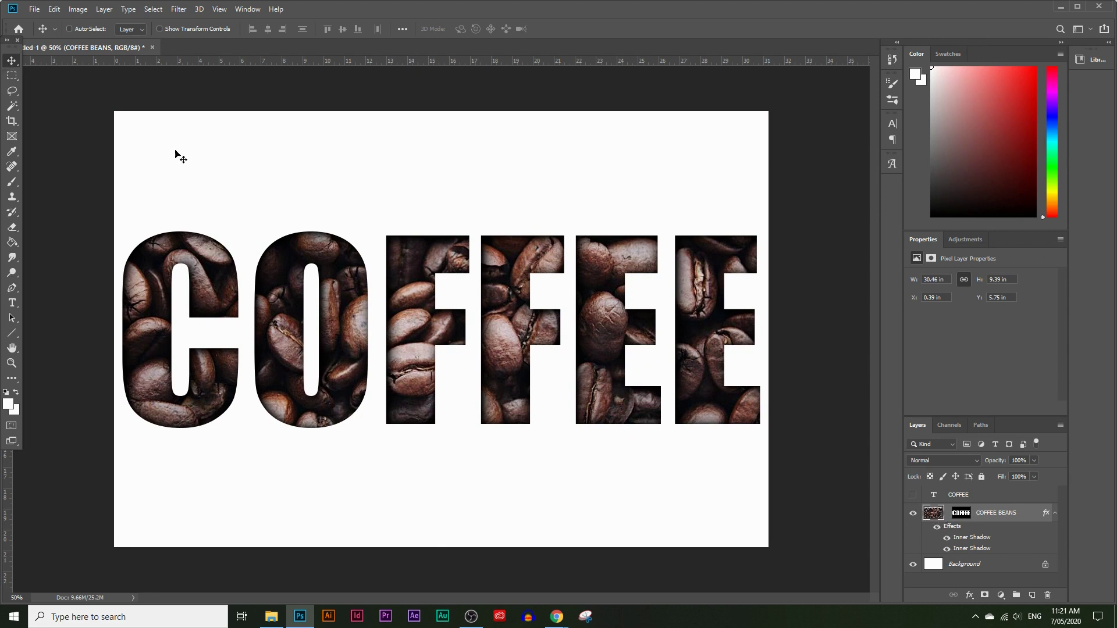
{"action": "left_click_drag", "start_coordinate": [421, 301], "coordinate": [417, 337]}
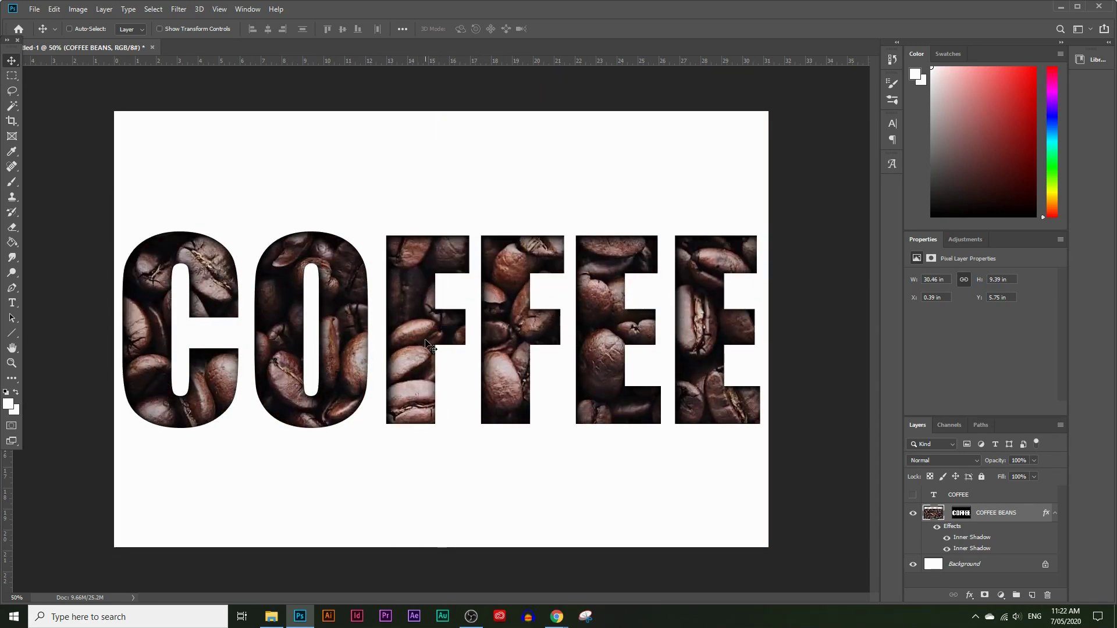
Scale the photo proportionally to 55.56% and position it so that it fills the letters COF.
{"action": "key", "text": "ctrl+t"}
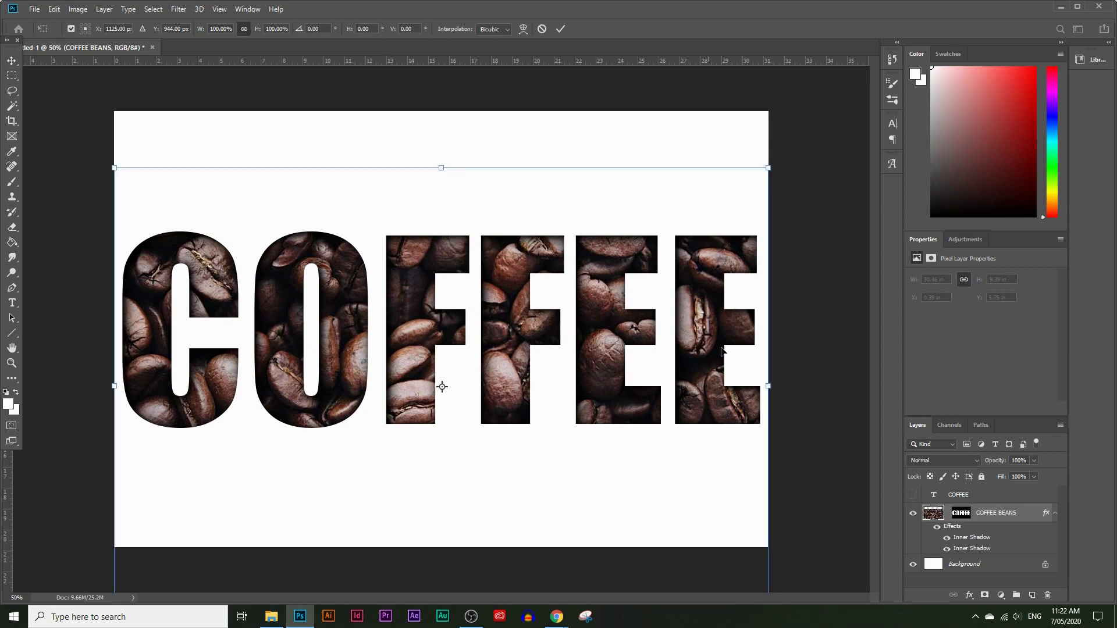
{"action": "left_click_drag", "start_coordinate": [768, 387], "coordinate": [477, 329]}
{"action": "left_click_drag", "start_coordinate": [427, 365], "coordinate": [427, 309]}
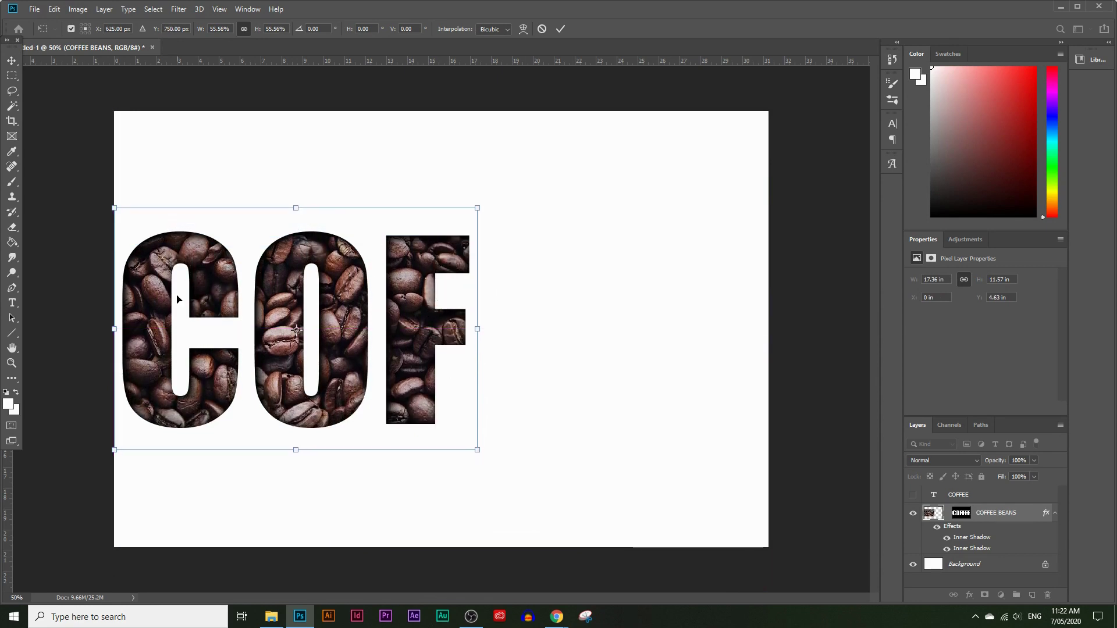
{"action": "key", "text": "Return"}
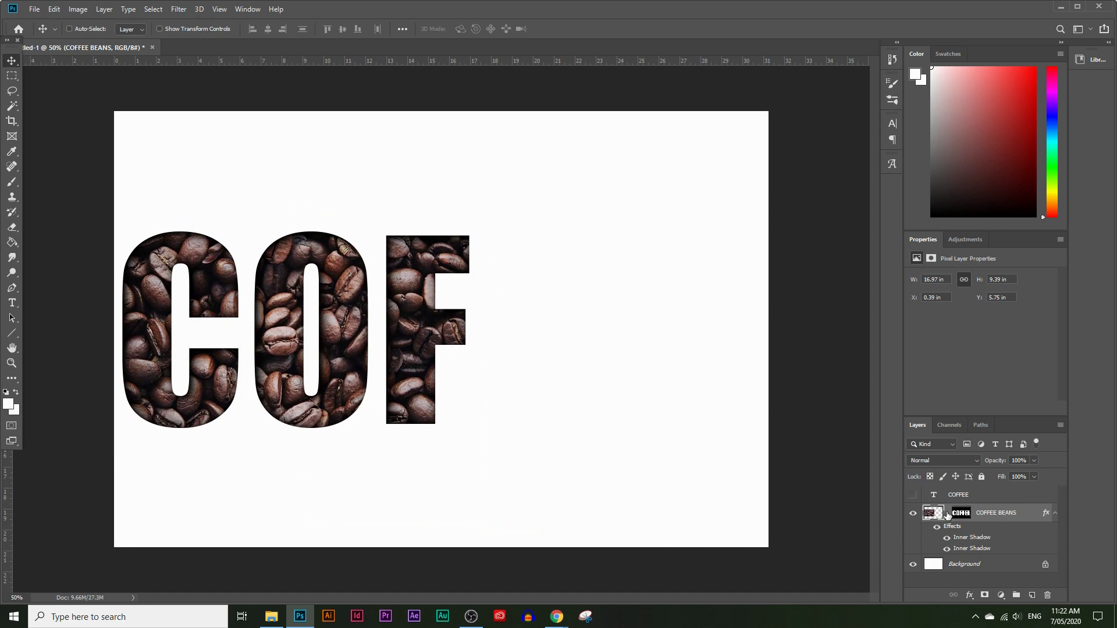
Duplicate the COFFEE BEANS layer and place the copy's photo over the letters FEE, rotated by 180°.
{"action": "left_click_drag", "start_coordinate": [1009, 514], "coordinate": [1032, 595]}
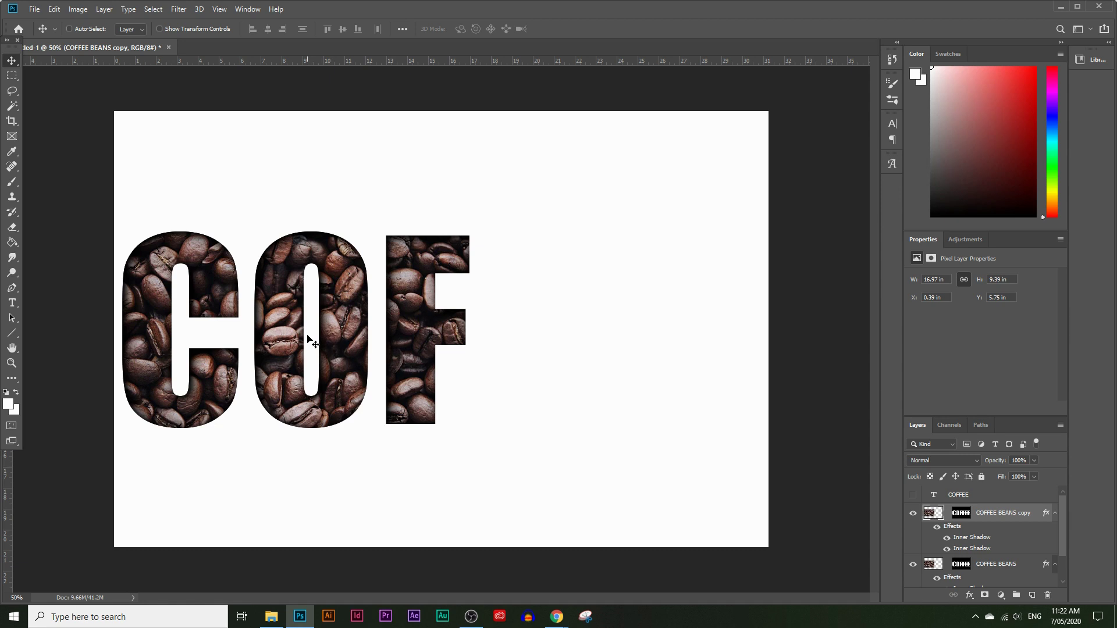
{"action": "left_click_drag", "start_coordinate": [306, 339], "coordinate": [665, 357]}
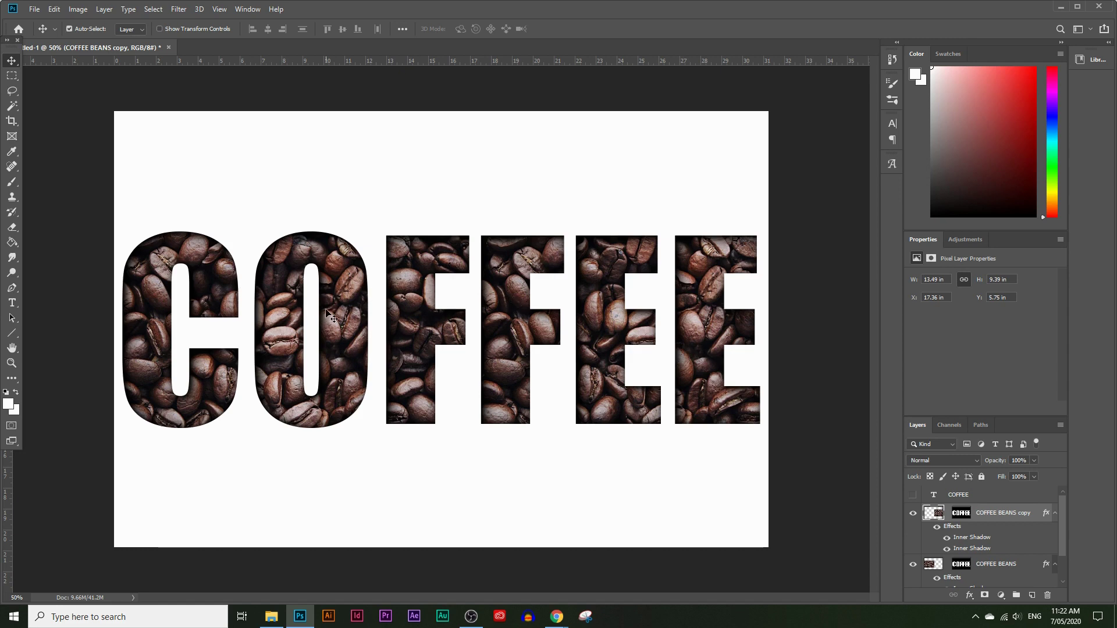
{"action": "key", "text": "ctrl+t"}
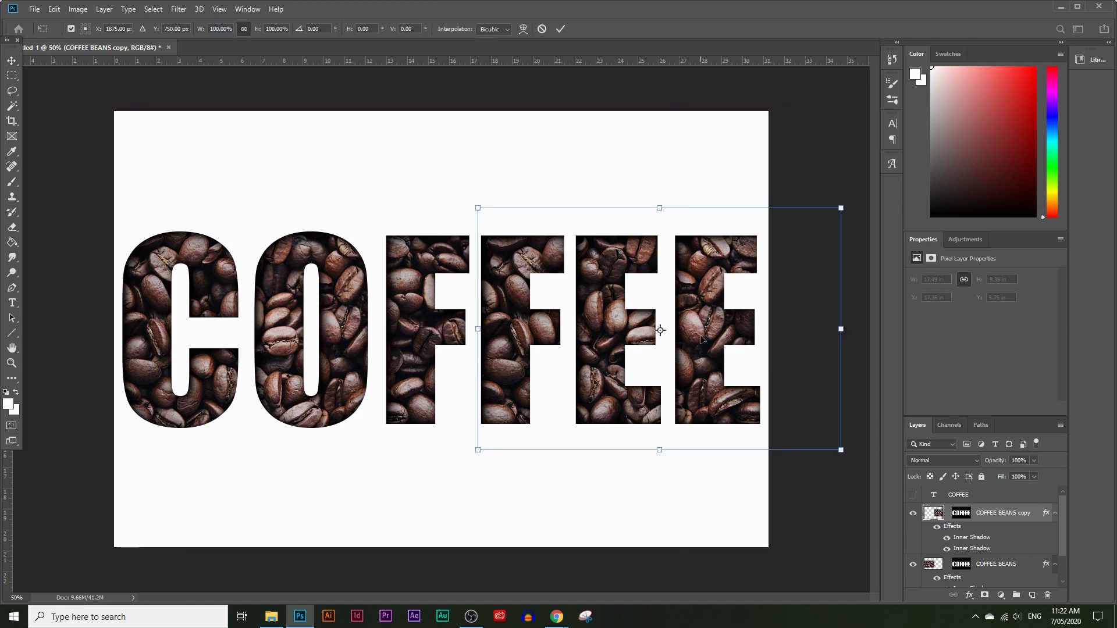
{"action": "left_click_drag", "start_coordinate": [849, 469], "coordinate": [520, 249]}
{"action": "key", "text": "Return"}
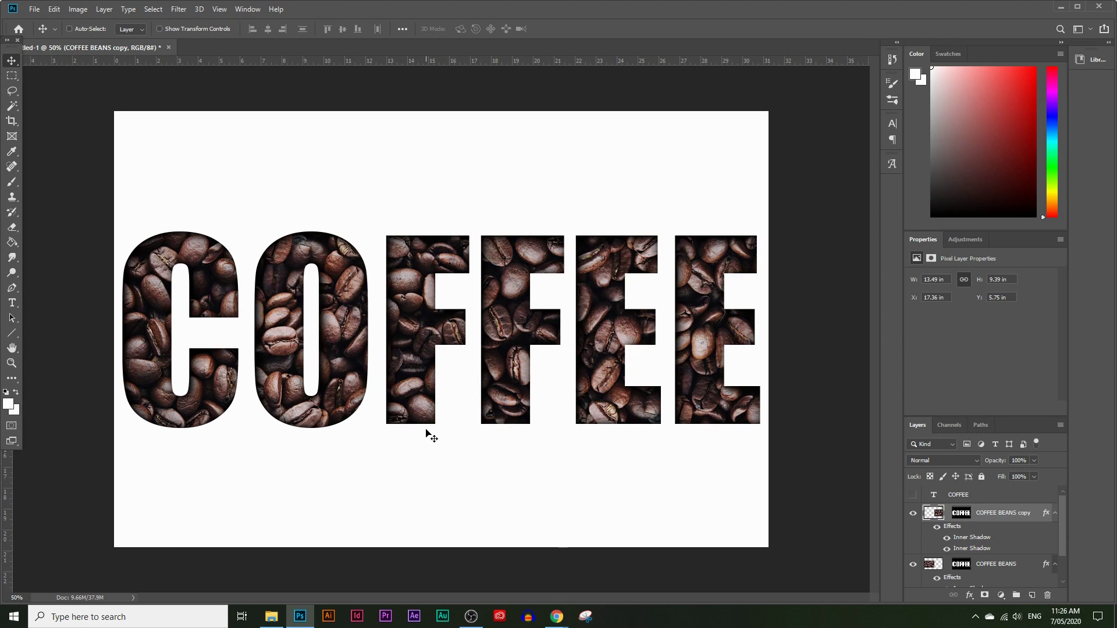
Rename the original COFFEE BEANS layer to cof and its copy to fee.
{"action": "scroll", "coordinate": [981, 508], "scroll_direction": "down", "scroll_amount": 1}
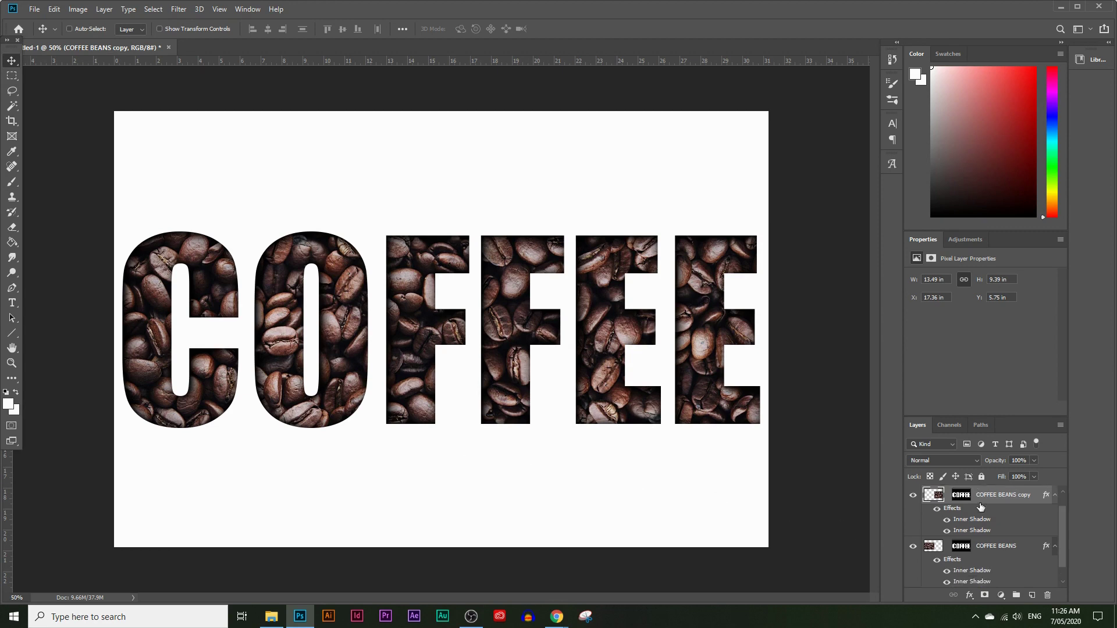
{"action": "double_click", "coordinate": [999, 547]}
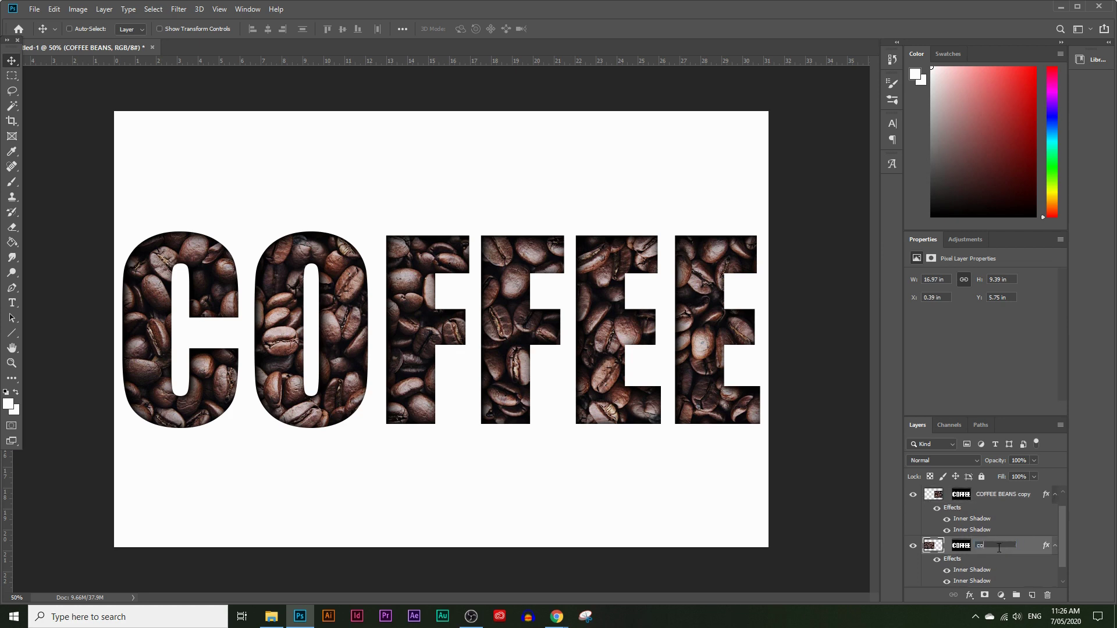
{"action": "key", "text": "Return"}
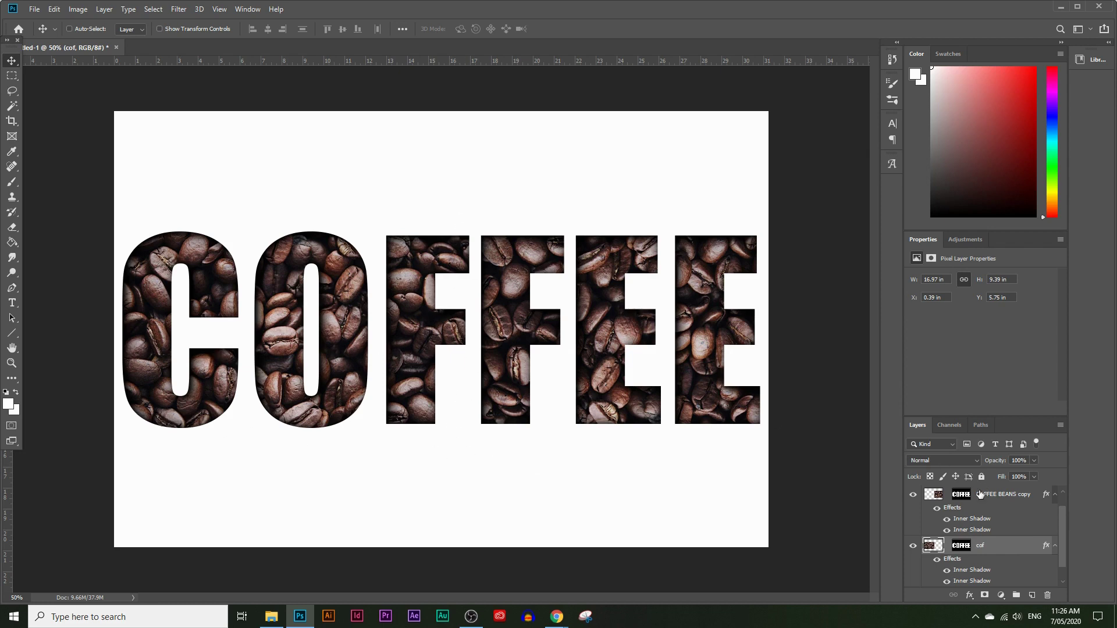
{"action": "double_click", "coordinate": [1016, 496]}
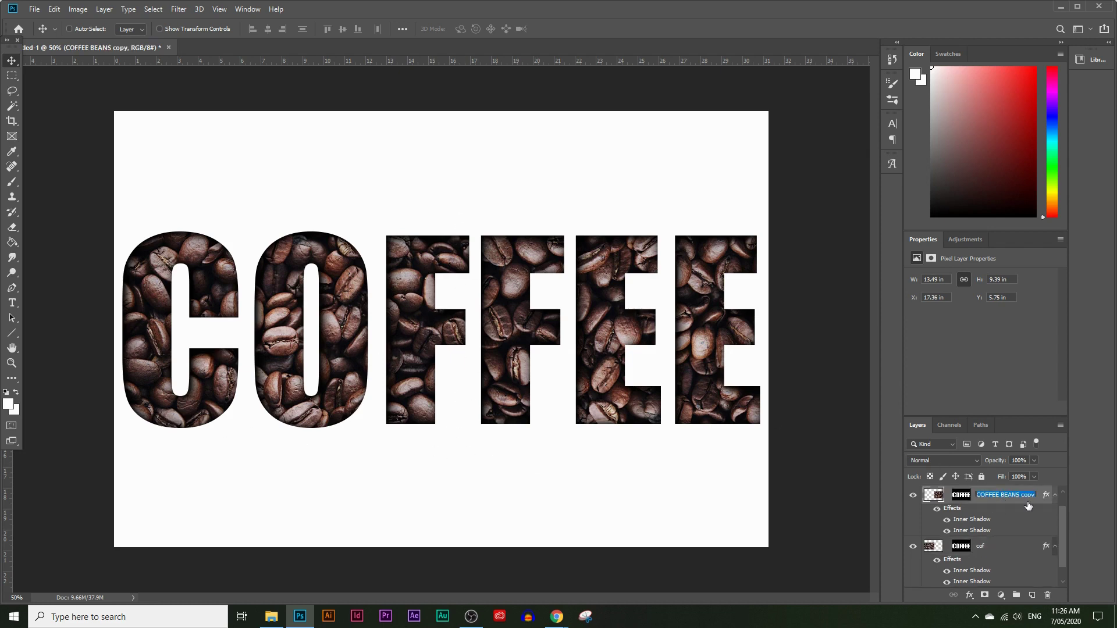
{"action": "type", "text": "f"}
{"action": "key", "text": "Return"}
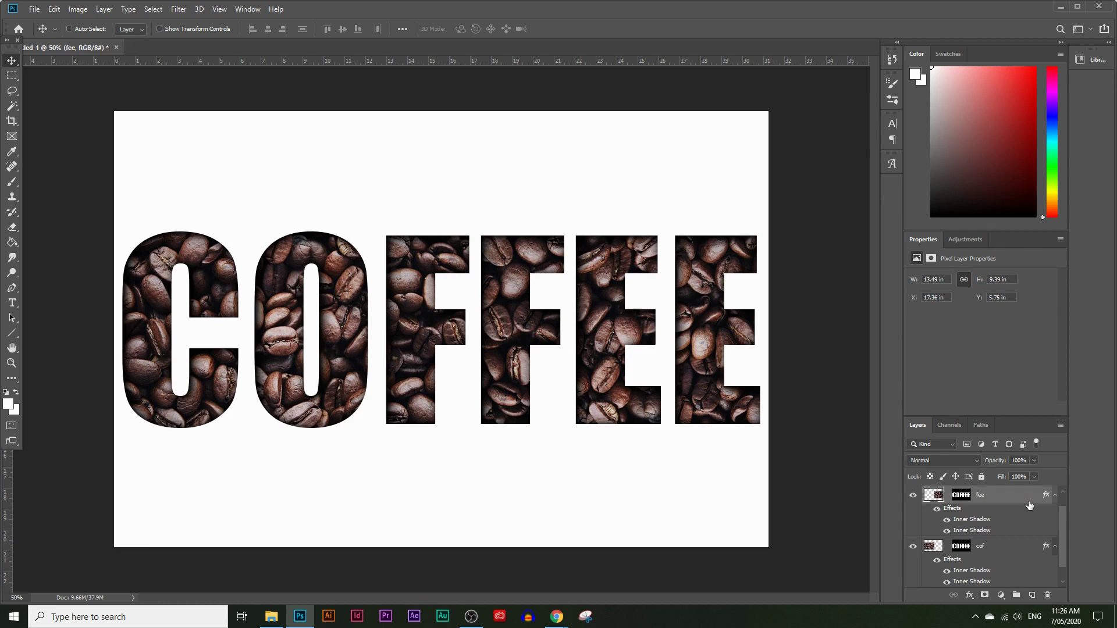
Duplicate the cof layer twice, keeping its mask and effects on both copies.
{"action": "left_click", "coordinate": [1007, 545]}
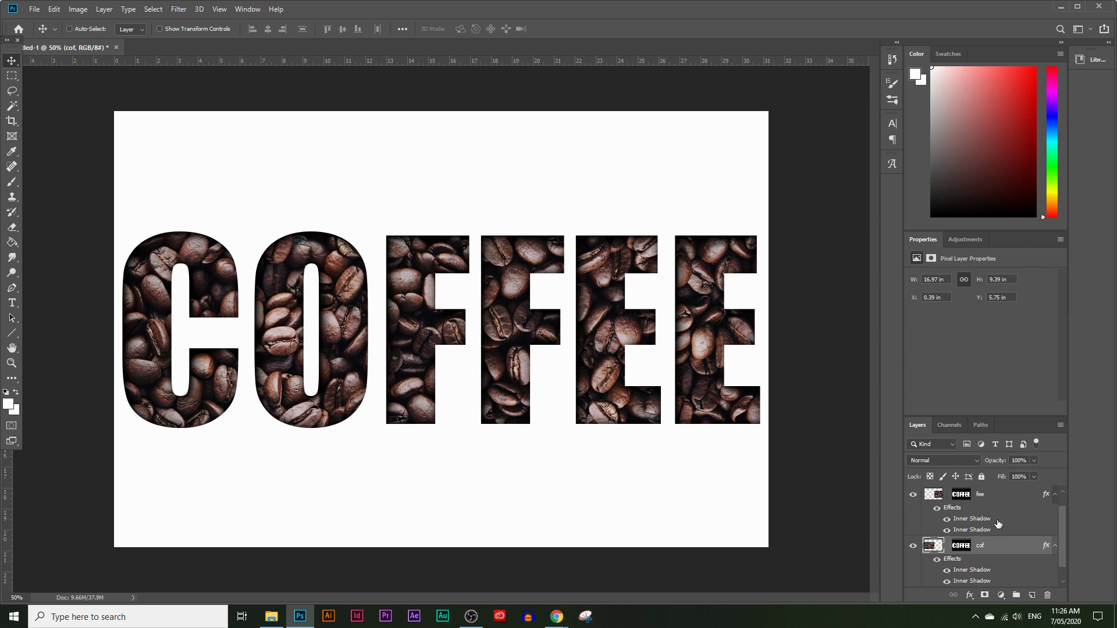
{"action": "scroll", "coordinate": [1012, 535], "scroll_direction": "down", "scroll_amount": 1}
{"action": "left_click_drag", "start_coordinate": [991, 528], "coordinate": [1030, 596]}
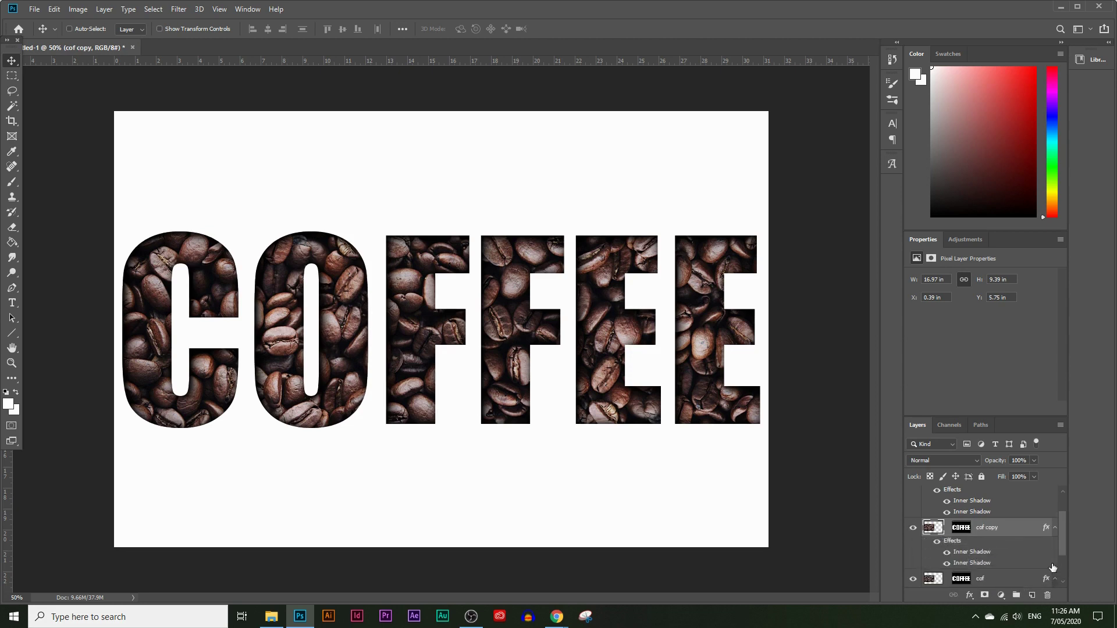
{"action": "left_click_drag", "start_coordinate": [995, 532], "coordinate": [1032, 595]}
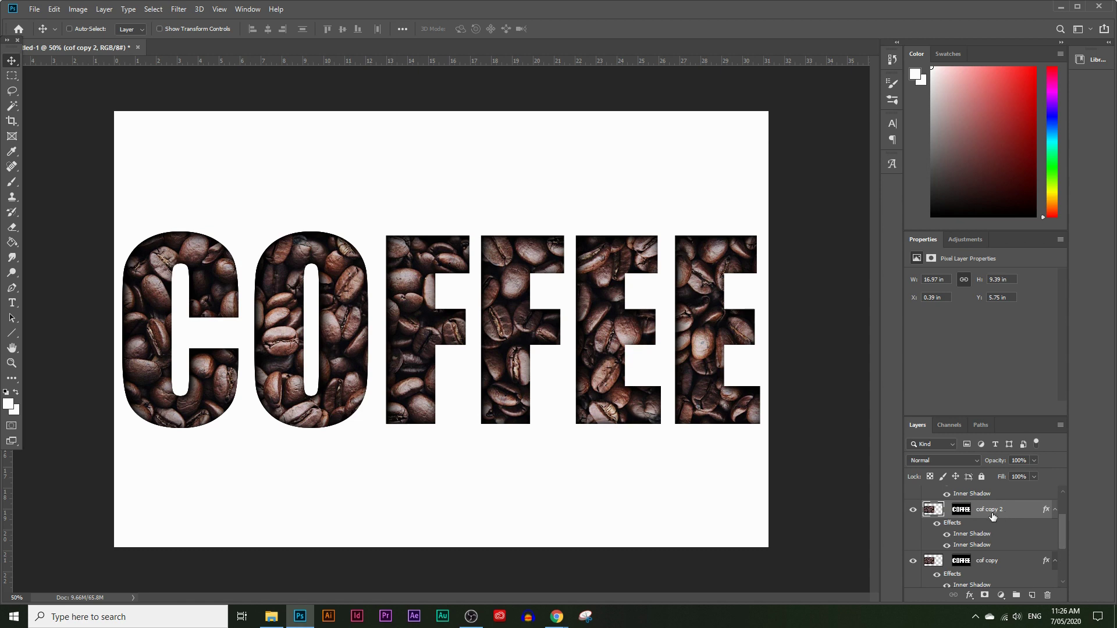
Hide the layer effects on both copies of the cof layer.
{"action": "scroll", "coordinate": [959, 527], "scroll_direction": "down", "scroll_amount": 2}
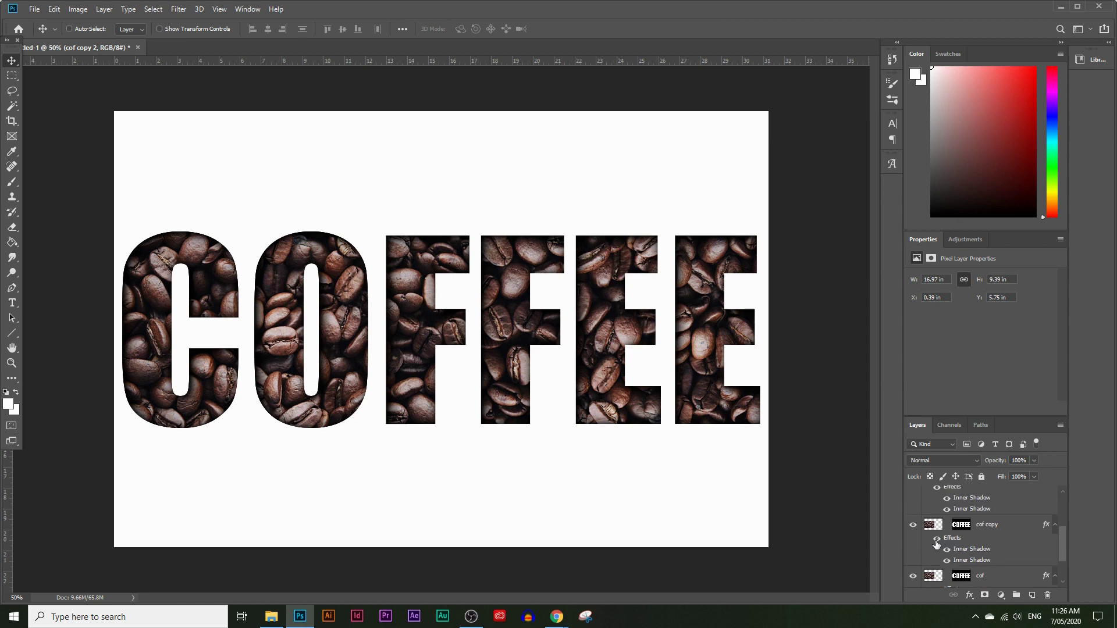
{"action": "scroll", "coordinate": [941, 545], "scroll_direction": "up", "scroll_amount": 1}
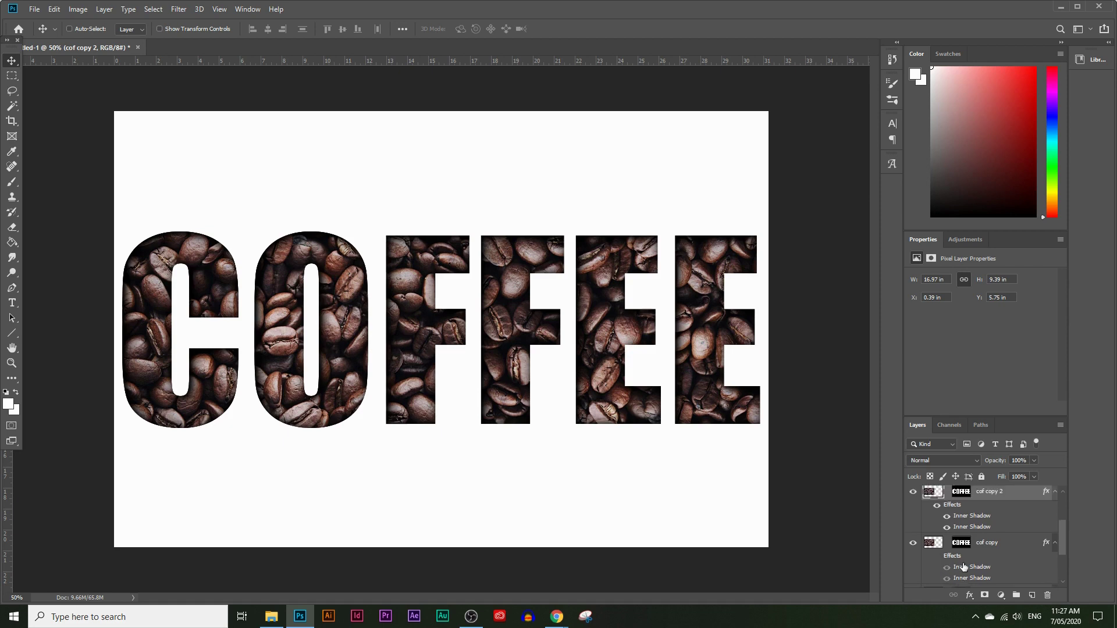
{"action": "left_click", "coordinate": [938, 506]}
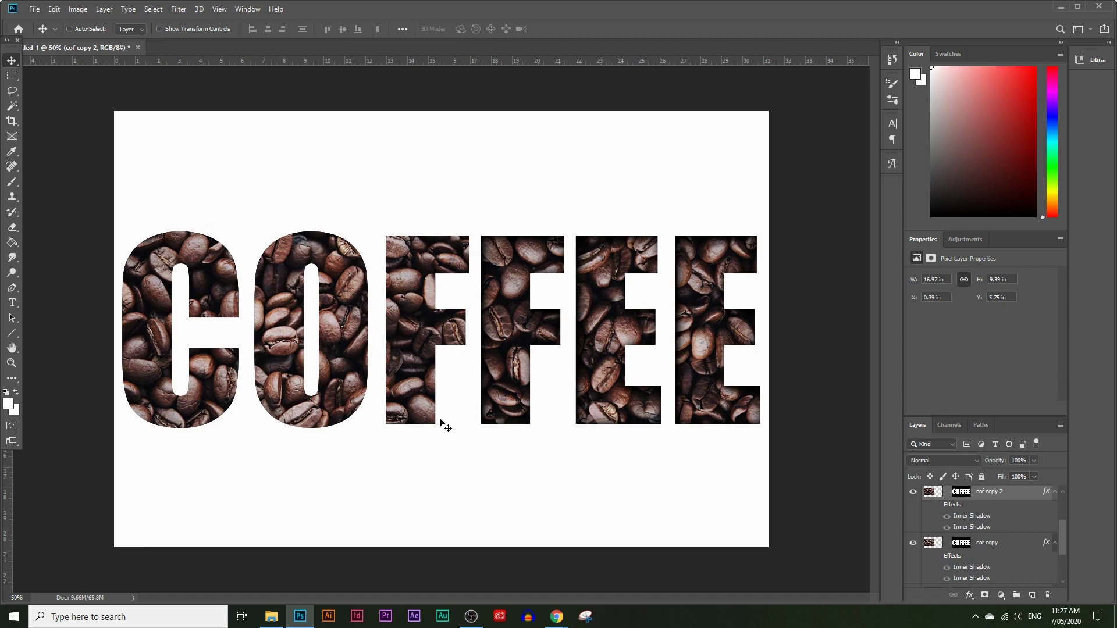
Delete the layer mask from the upper copy of the cof layer.
{"action": "scroll", "coordinate": [988, 538], "scroll_direction": "up", "scroll_amount": 1}
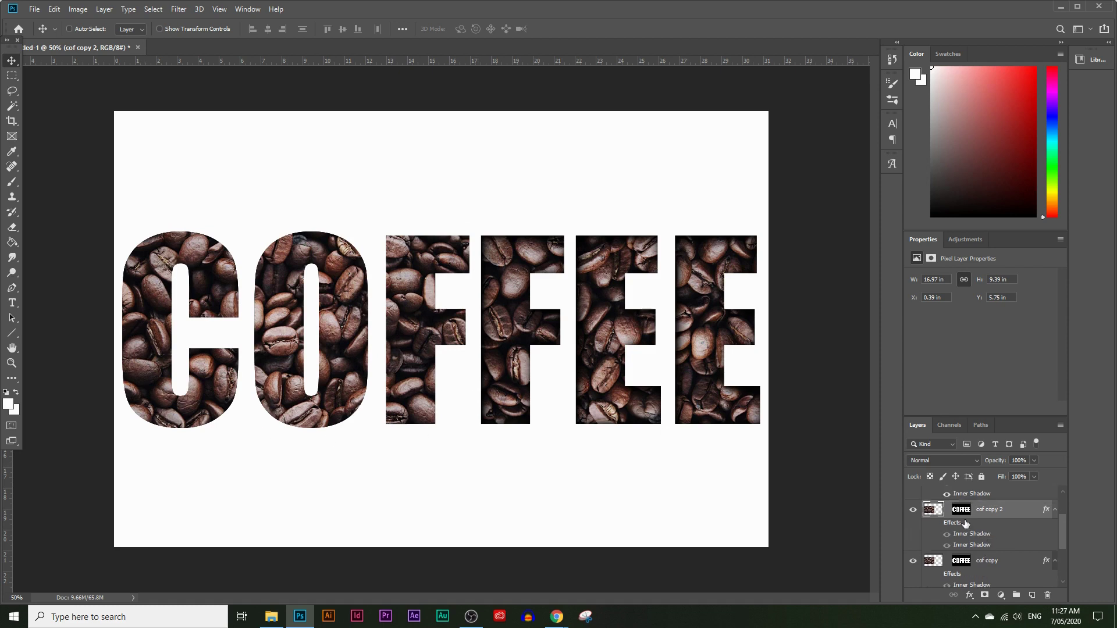
{"action": "scroll", "coordinate": [975, 534], "scroll_direction": "up", "scroll_amount": 1}
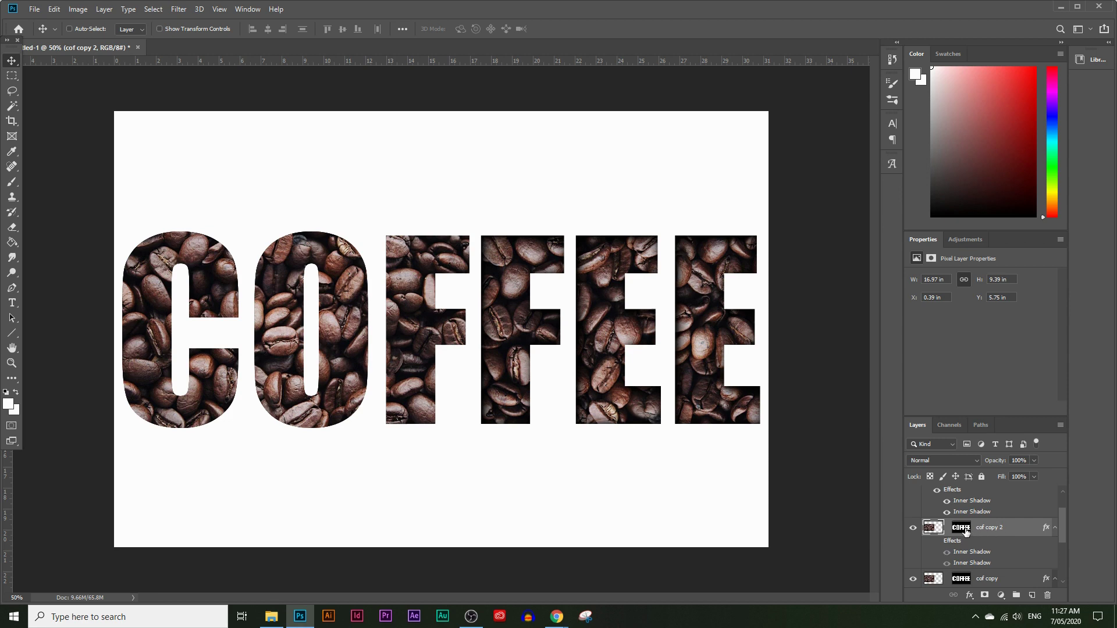
{"action": "right_click", "coordinate": [963, 529]}
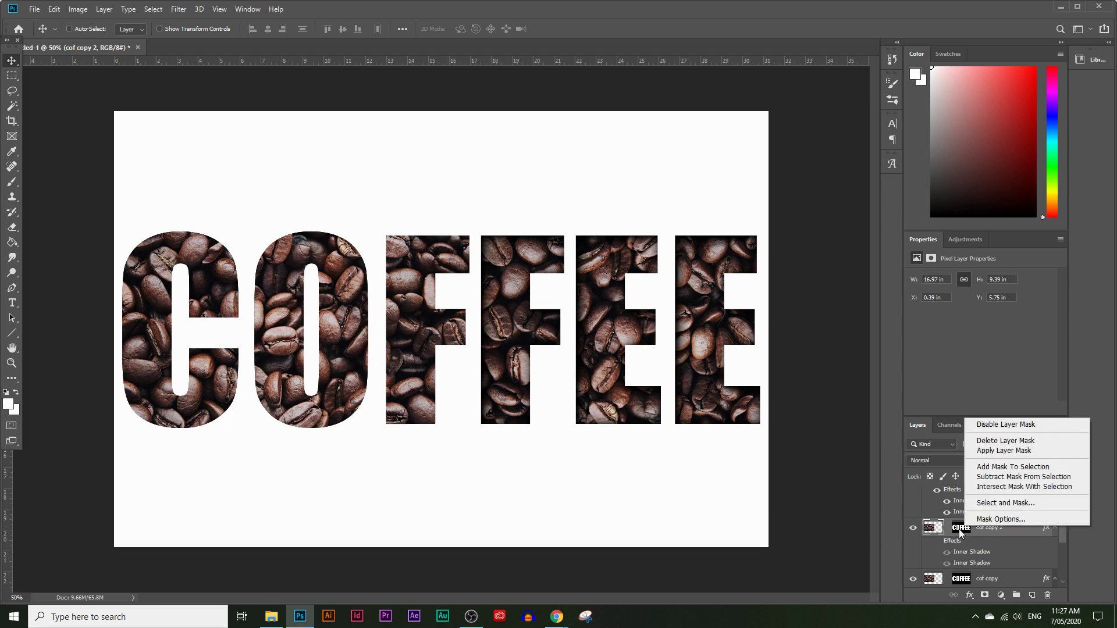
{"action": "left_click", "coordinate": [1039, 444]}
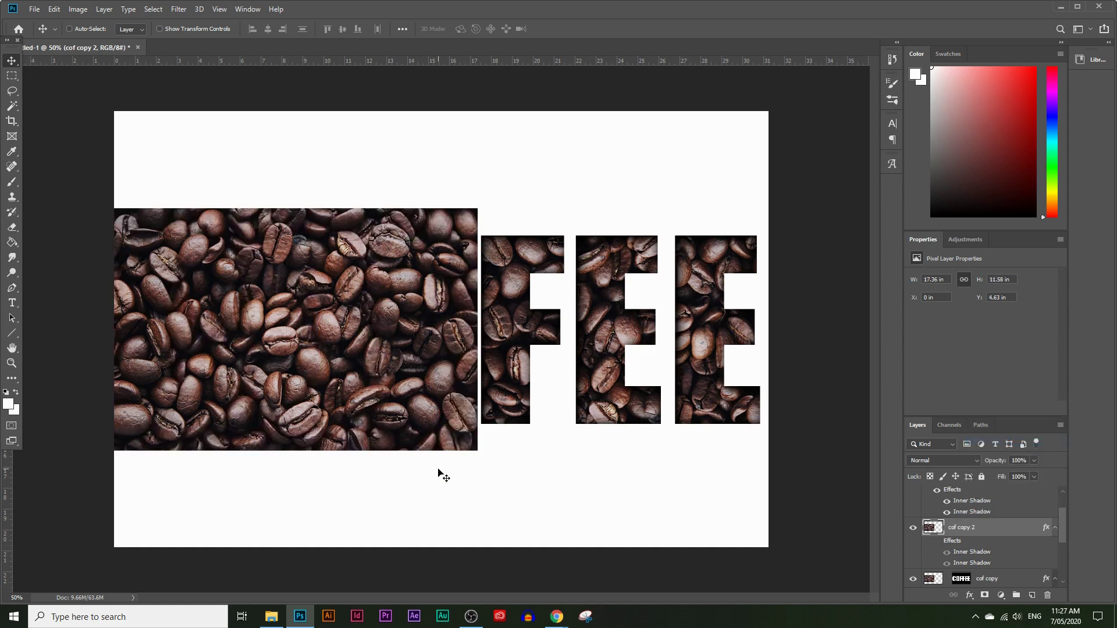
Rename the unmasked cof copy as cof guide and the masked copy beneath it as cof spill.
{"action": "double_click", "coordinate": [972, 529]}
{"action": "left_click", "coordinate": [979, 527]}
{"action": "key", "text": "BackSpace"}
{"action": "key", "text": "Return"}
{"action": "scroll", "coordinate": [997, 531], "scroll_direction": "down", "scroll_amount": 1}
{"action": "scroll", "coordinate": [998, 543], "scroll_direction": "down", "scroll_amount": 1}
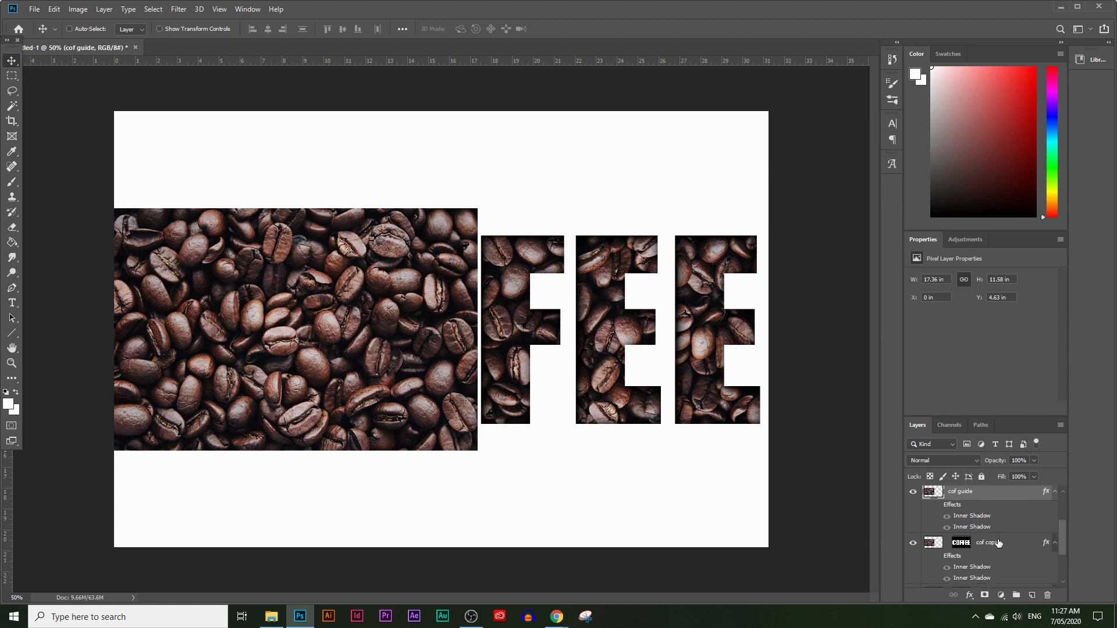
{"action": "double_click", "coordinate": [999, 543]}
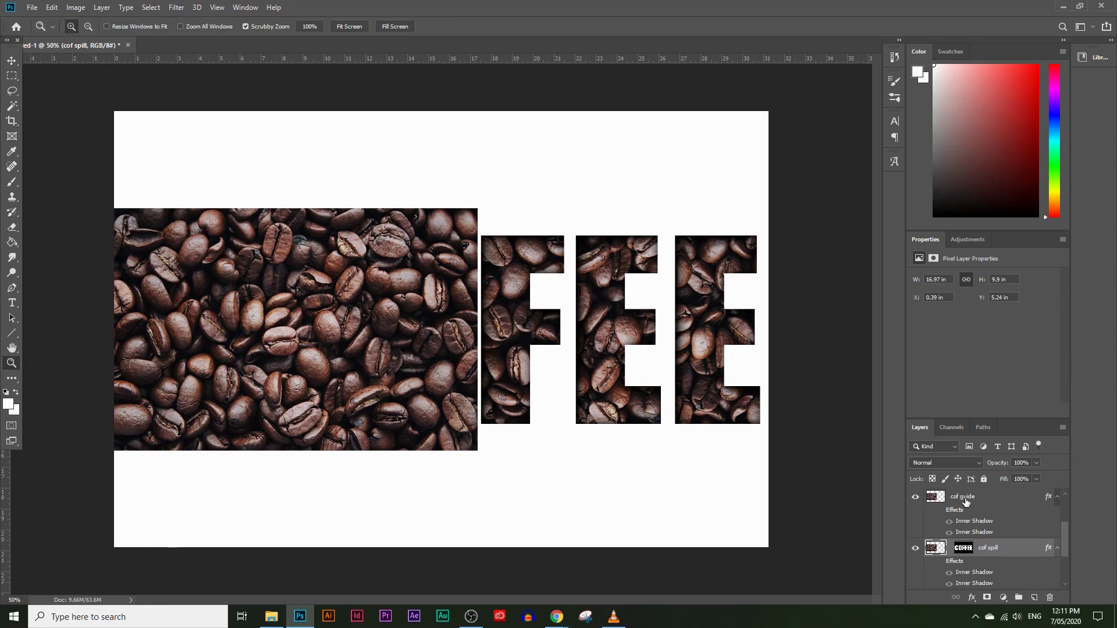
Lower the opacity of the cof guide layer to 53%.
{"action": "left_click", "coordinate": [966, 499]}
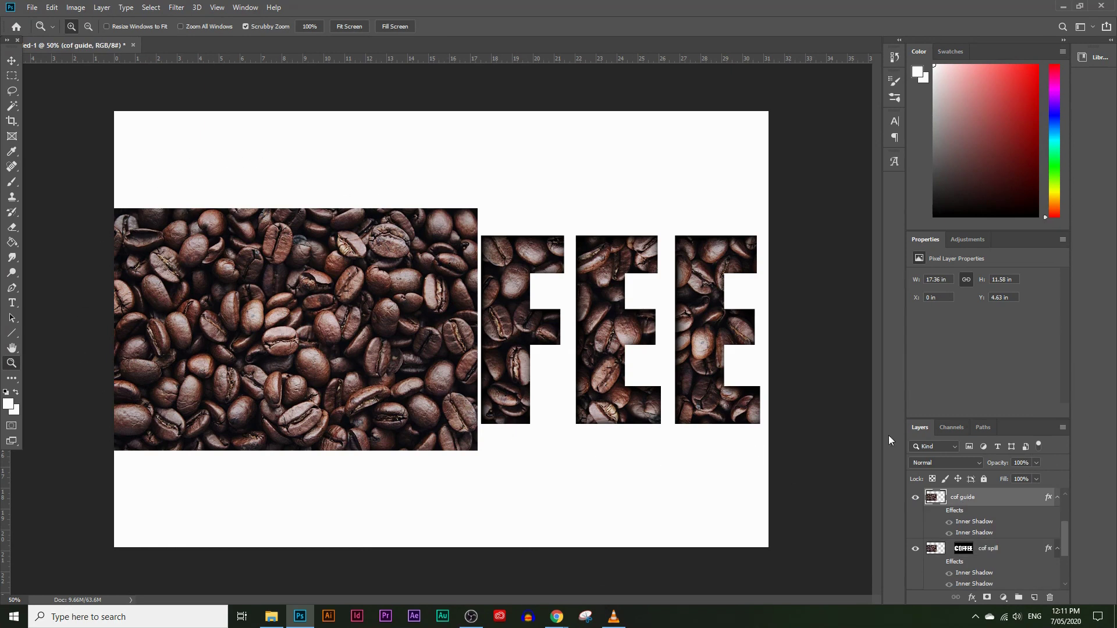
{"action": "left_click", "coordinate": [1037, 463]}
{"action": "left_click_drag", "start_coordinate": [1014, 477], "coordinate": [1011, 473]}
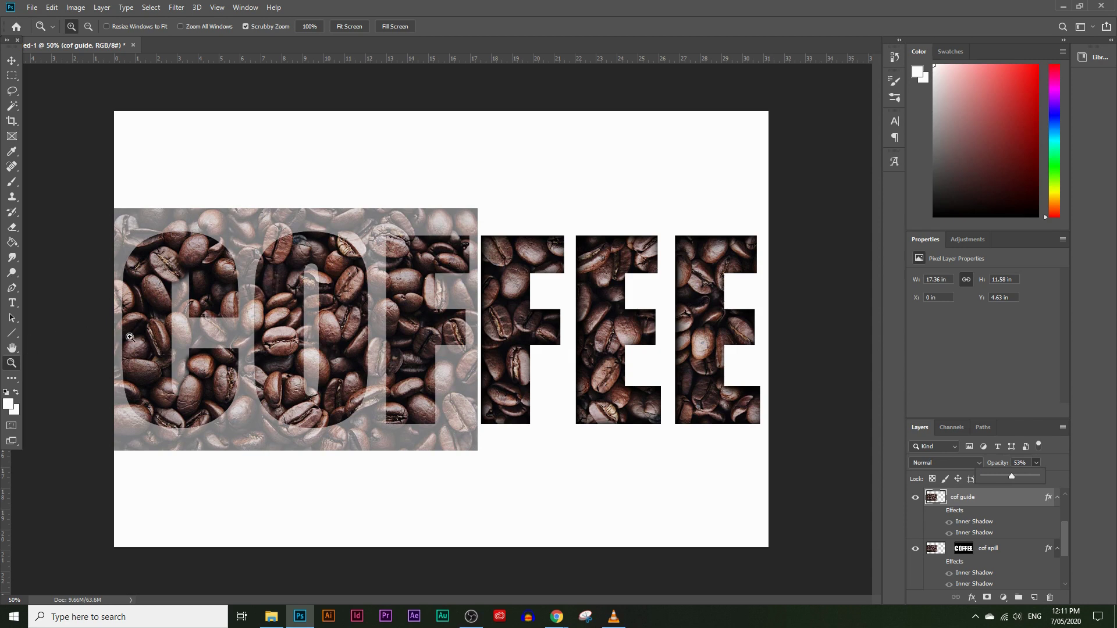
Target the layer mask of cof spill and compare the lettering with the cof guide layer hidden and shown.
{"action": "left_click", "coordinate": [346, 232]}
{"action": "left_click", "coordinate": [347, 232]}
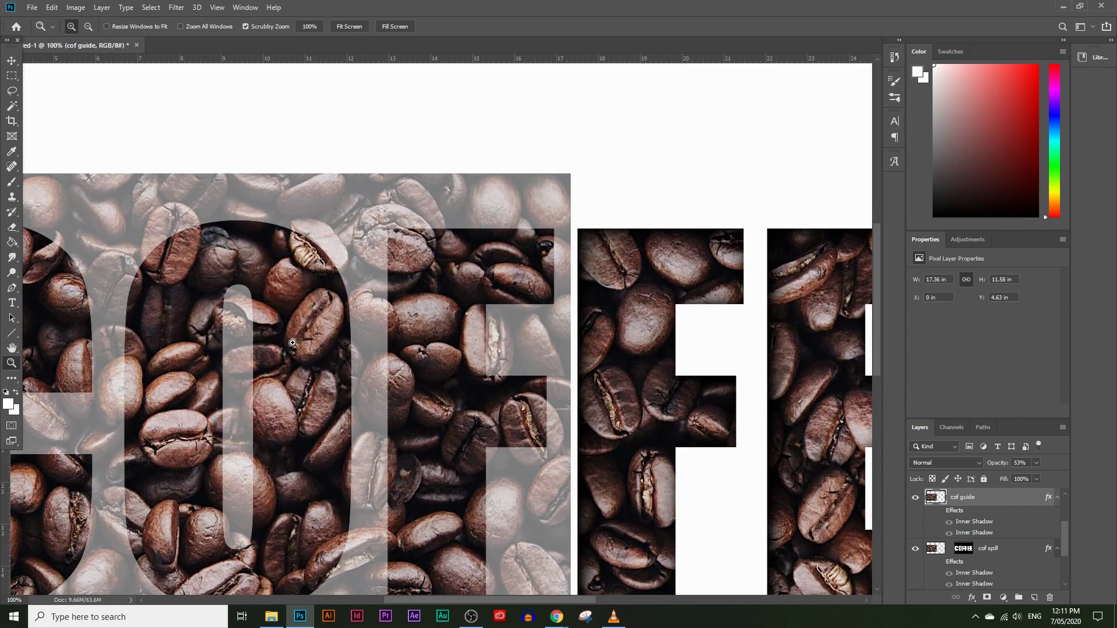
{"action": "left_click", "coordinate": [368, 215]}
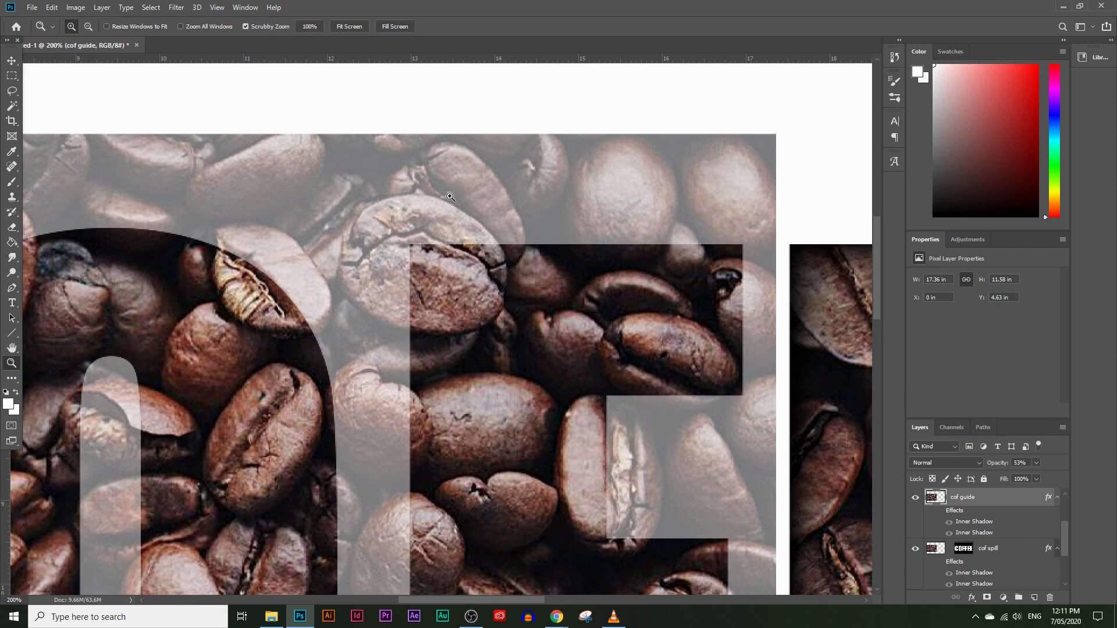
{"action": "scroll", "coordinate": [442, 407], "scroll_direction": "down", "scroll_amount": 5}
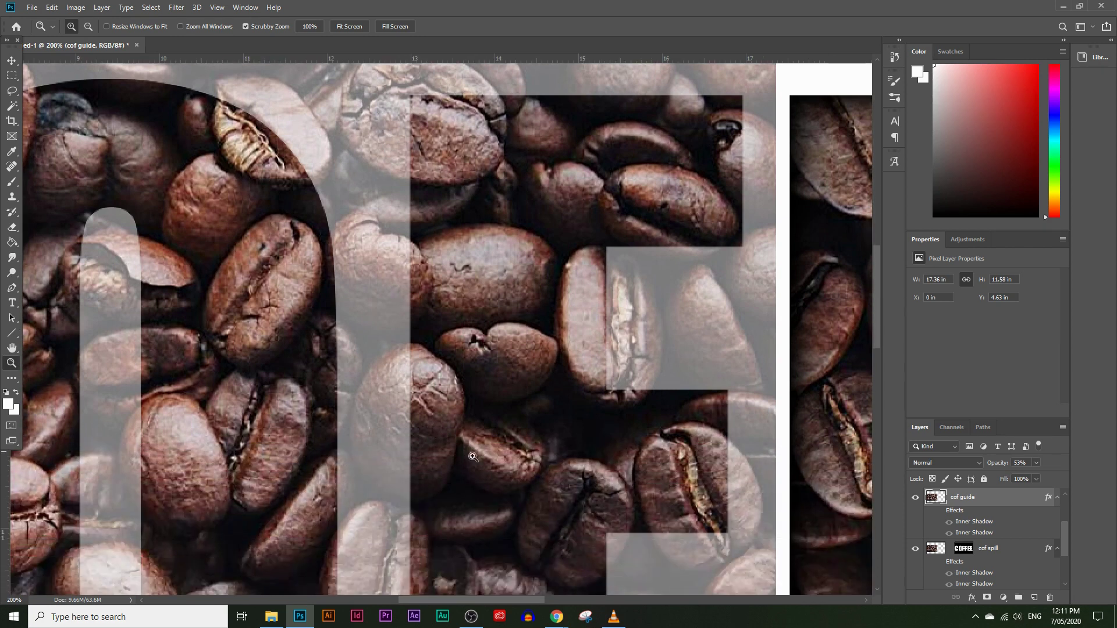
{"action": "left_click", "coordinate": [1010, 549]}
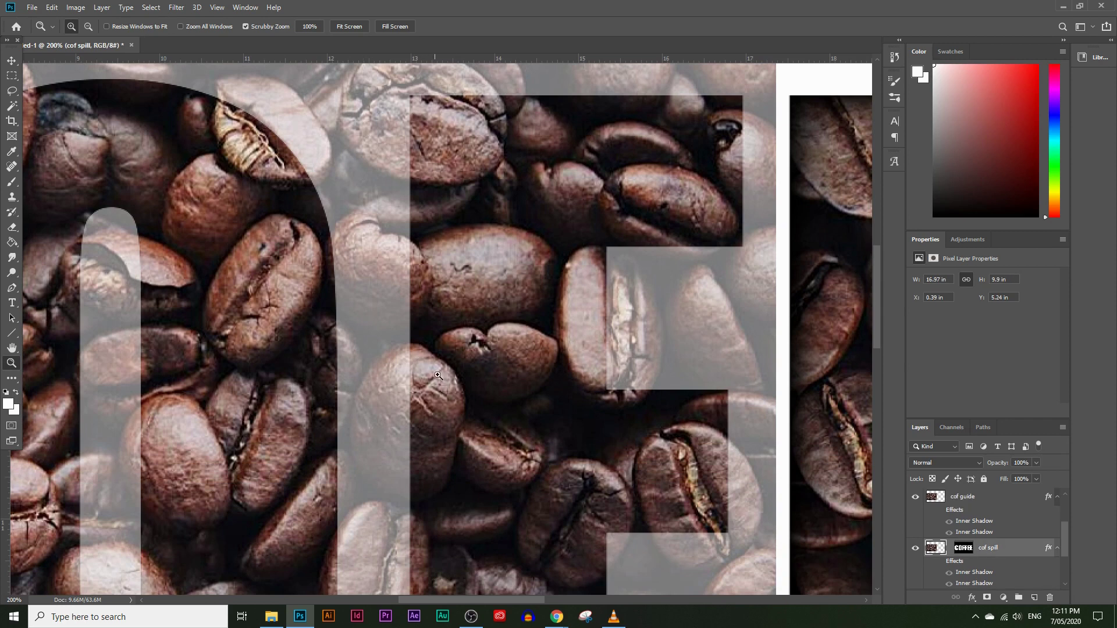
{"action": "left_click", "coordinate": [963, 551]}
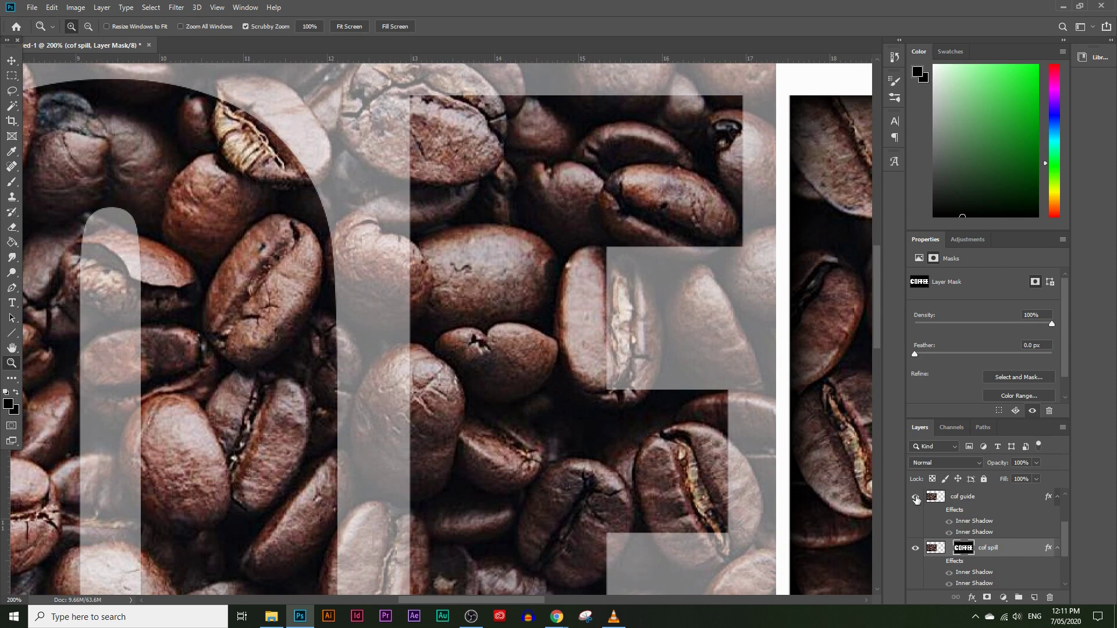
{"action": "left_click", "coordinate": [916, 499]}
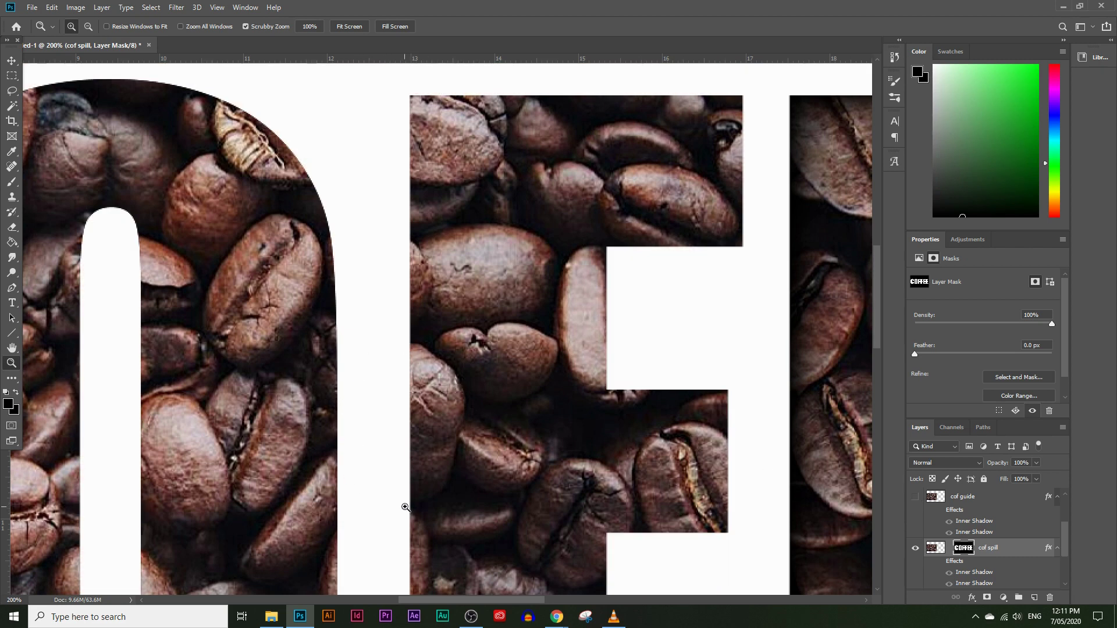
{"action": "left_click", "coordinate": [916, 498]}
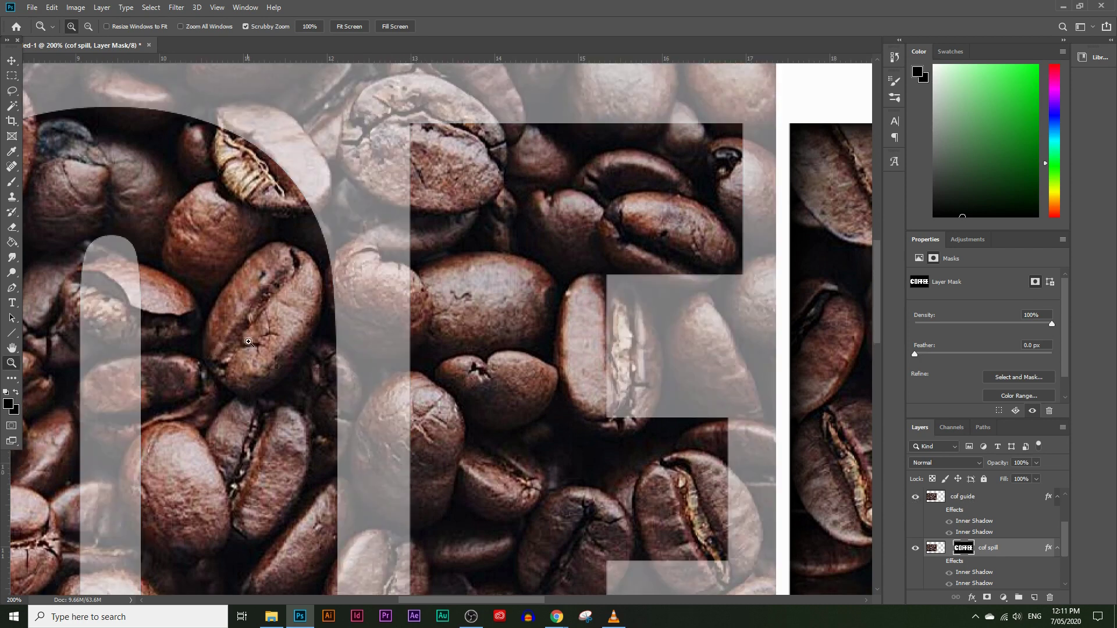
Choose the Brush tool for the cof spill mask and set its foreground color to white (ffffff).
{"action": "left_click", "coordinate": [289, 342], "text": "alt"}
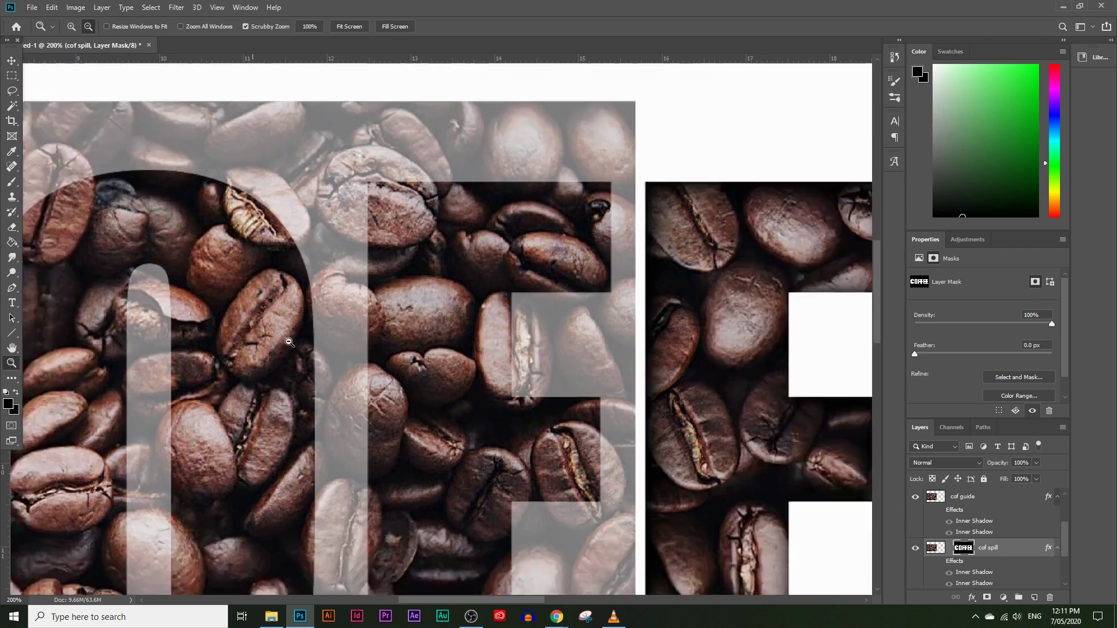
{"action": "left_click", "coordinate": [288, 342], "text": "alt"}
{"action": "left_click", "coordinate": [99, 316]}
{"action": "left_click", "coordinate": [213, 342], "text": "alt"}
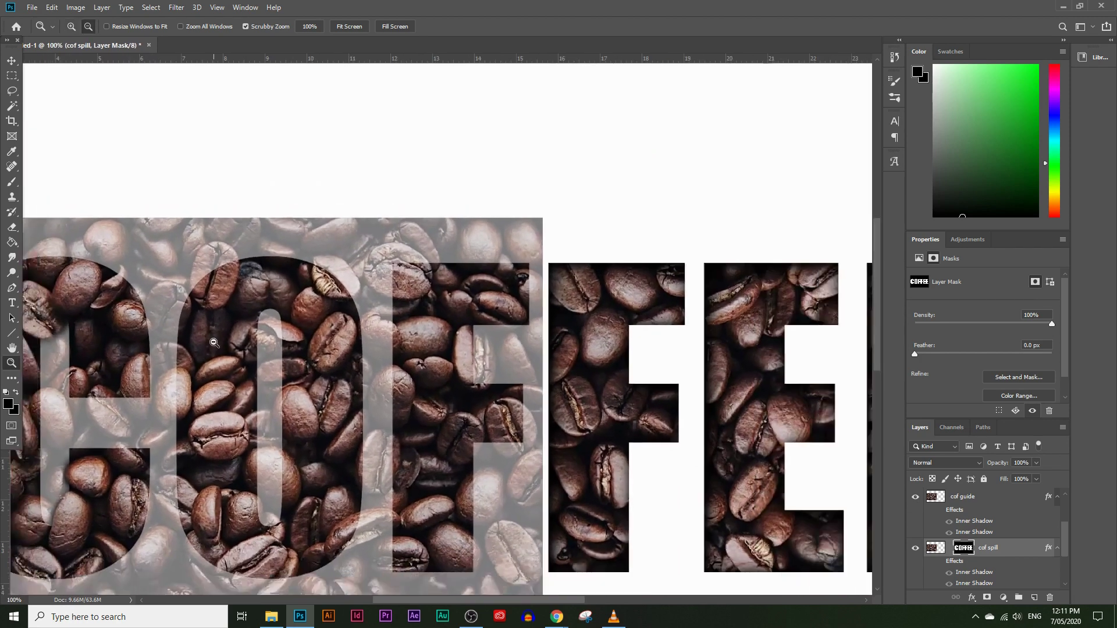
{"action": "left_click", "coordinate": [205, 355], "text": "alt"}
{"action": "left_click", "coordinate": [466, 360]}
{"action": "left_click", "coordinate": [437, 362]}
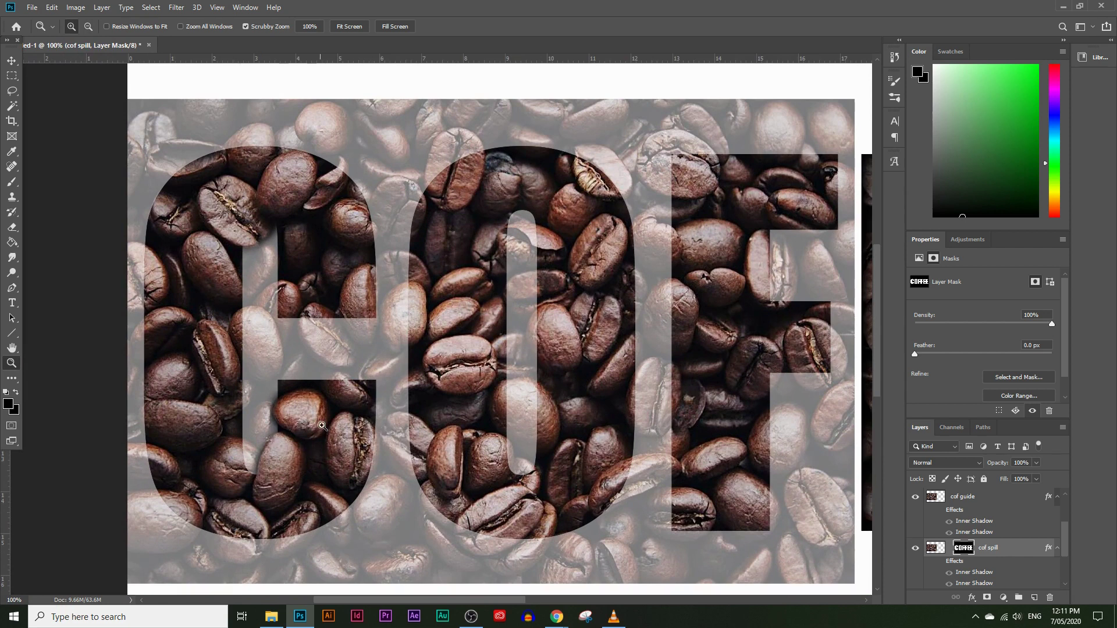
{"action": "left_click", "coordinate": [266, 452]}
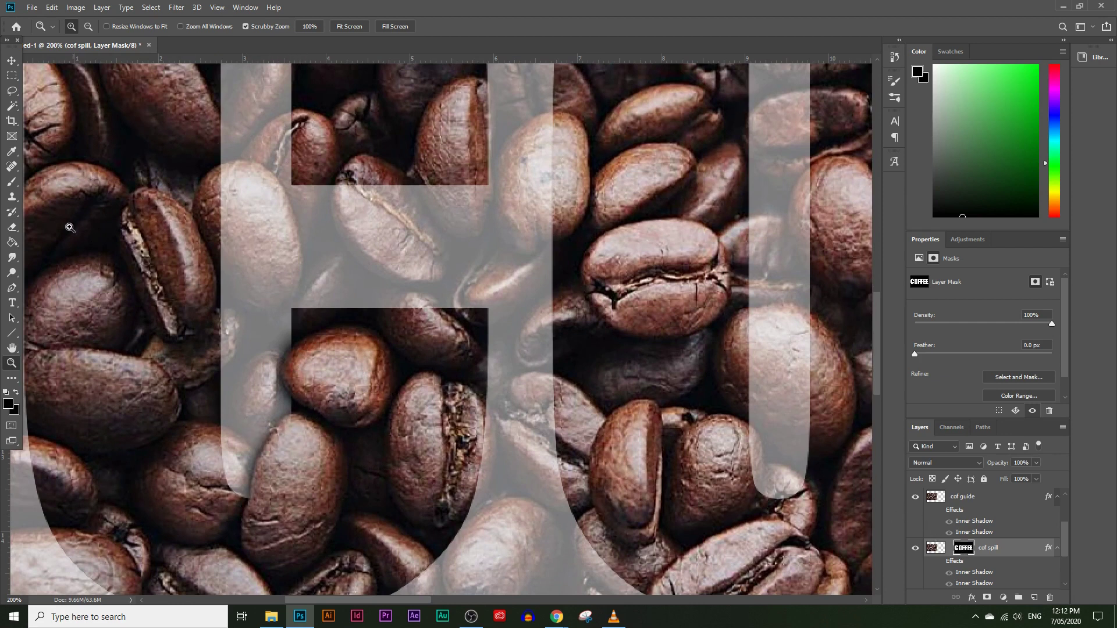
{"action": "left_click", "coordinate": [12, 181]}
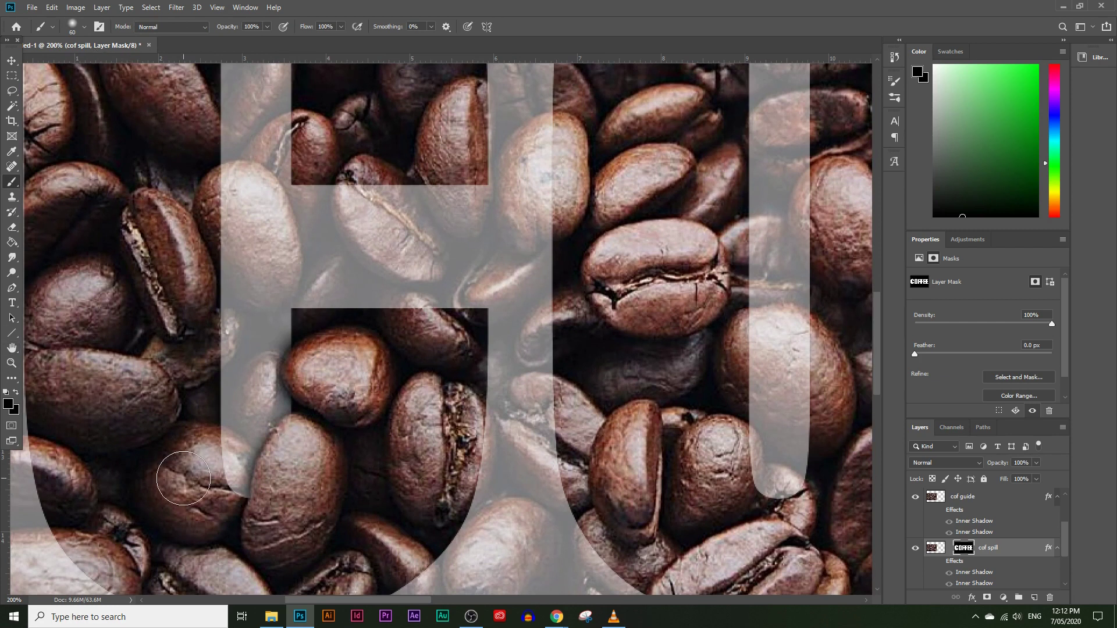
{"action": "left_click", "coordinate": [8, 404]}
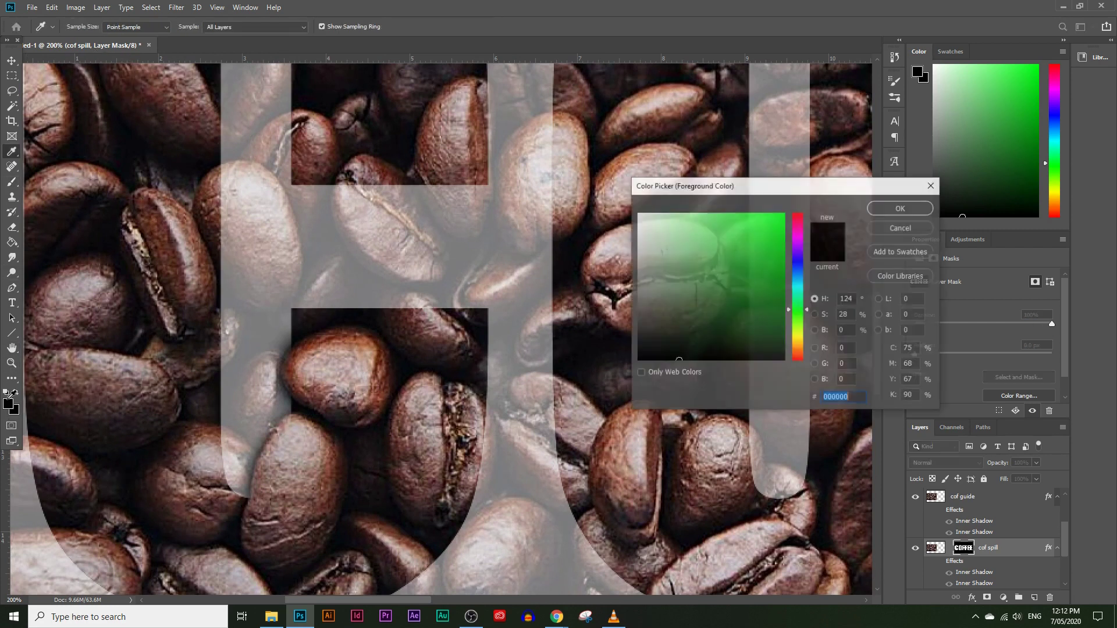
{"action": "left_click_drag", "start_coordinate": [668, 324], "coordinate": [621, 195]}
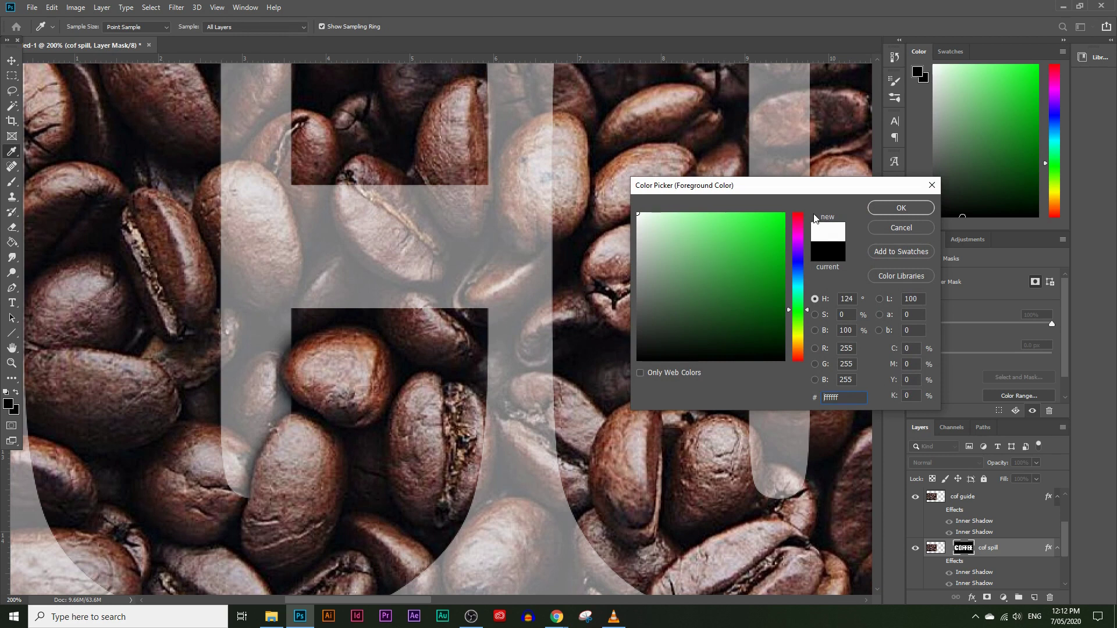
{"action": "left_click", "coordinate": [901, 208]}
Paint white on the cof spill mask over the bean between C and O so it spills past the O's edge.
{"action": "key", "text": "b"}
{"action": "scroll", "coordinate": [192, 395], "scroll_direction": "up", "scroll_amount": 3}
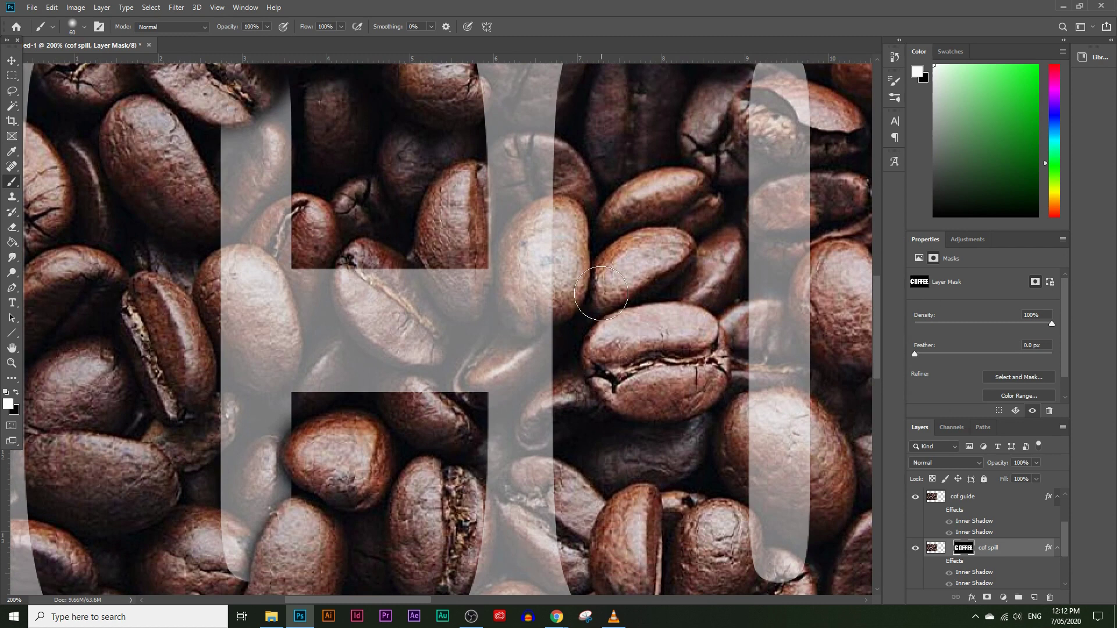
{"action": "scroll", "coordinate": [559, 291], "scroll_direction": "up", "scroll_amount": 2}
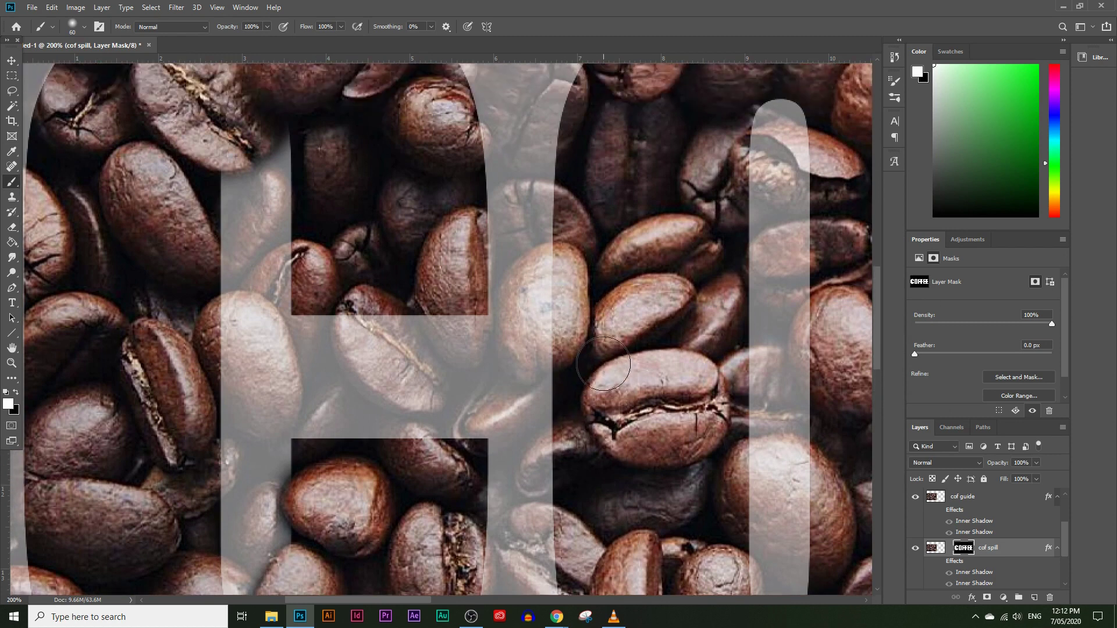
{"action": "mouse_move", "coordinate": [553, 300]}
{"action": "left_mouse_down"}
{"action": "mouse_move", "coordinate": [550, 343]}
{"action": "mouse_move", "coordinate": [532, 359]}
{"action": "mouse_move", "coordinate": [544, 347]}
{"action": "mouse_move", "coordinate": [532, 323]}
{"action": "mouse_move", "coordinate": [550, 283]}
{"action": "mouse_move", "coordinate": [535, 372]}
{"action": "mouse_move", "coordinate": [550, 357]}
{"action": "mouse_move", "coordinate": [551, 373]}
{"action": "left_mouse_up"}
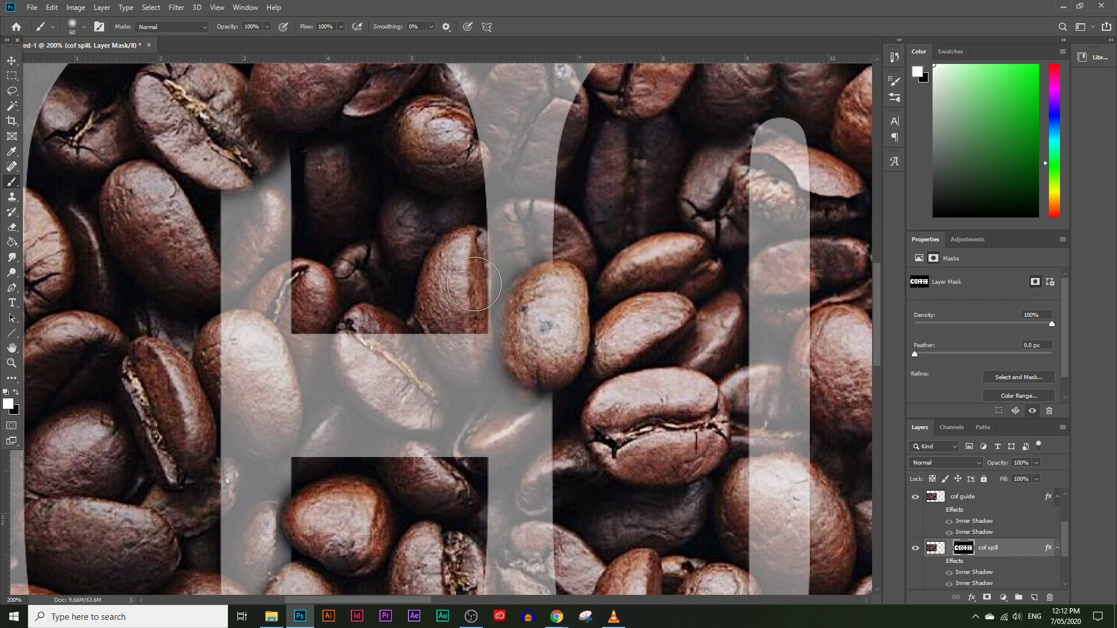
Set the brush hardness to 40% and touch up the lower part of the spilled bean beside the O.
{"action": "left_click", "coordinate": [83, 35]}
{"action": "left_click_drag", "start_coordinate": [76, 91], "coordinate": [96, 93]}
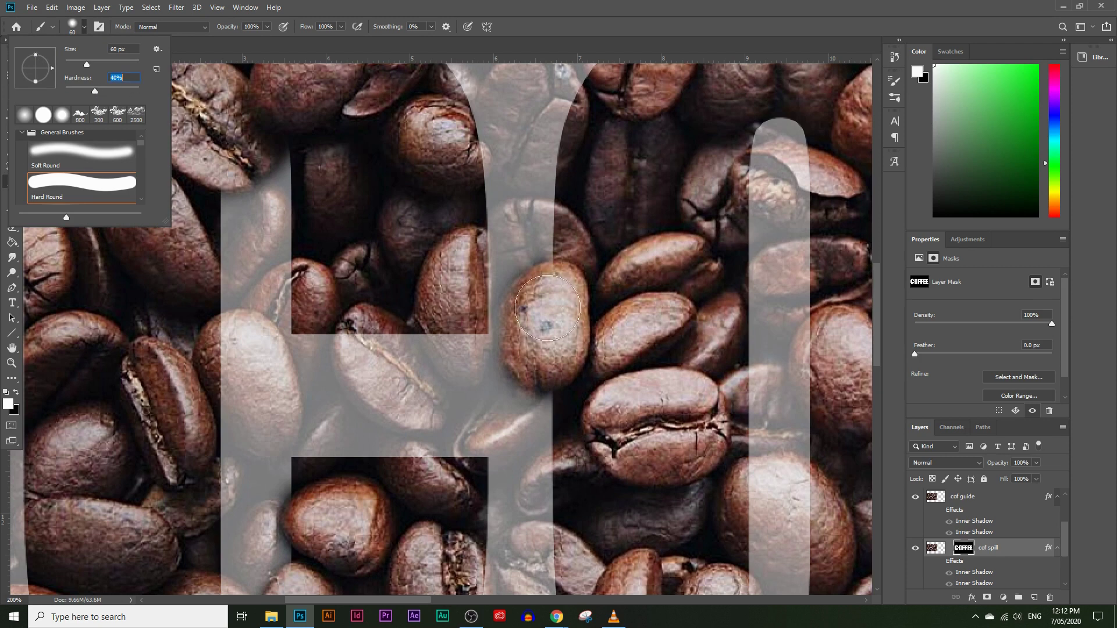
{"action": "left_click", "coordinate": [549, 350]}
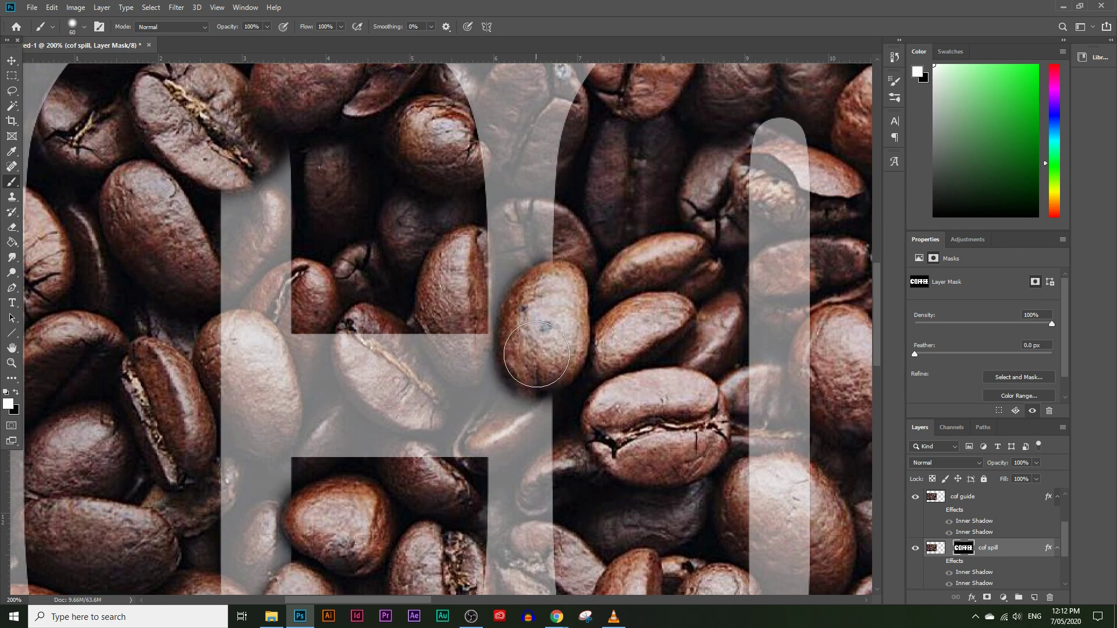
{"action": "mouse_move", "coordinate": [559, 355]}
{"action": "left_mouse_down"}
{"action": "mouse_move", "coordinate": [546, 297]}
{"action": "mouse_move", "coordinate": [557, 294]}
{"action": "mouse_move", "coordinate": [535, 366]}
{"action": "left_mouse_up"}
Load the cof layer's mask as a selection of the letter shapes and invert it to cover the area outside them.
{"action": "left_click", "coordinate": [11, 363]}
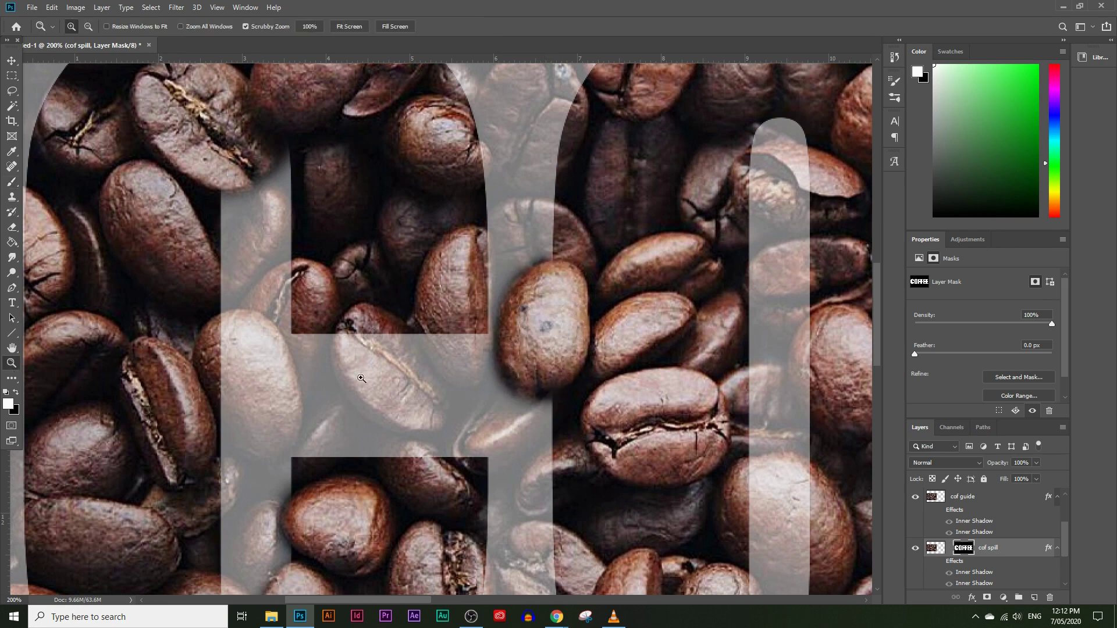
{"action": "left_click", "coordinate": [389, 378], "text": "alt"}
{"action": "left_click", "coordinate": [672, 379], "text": "alt"}
{"action": "left_click", "coordinate": [628, 372], "text": "alt"}
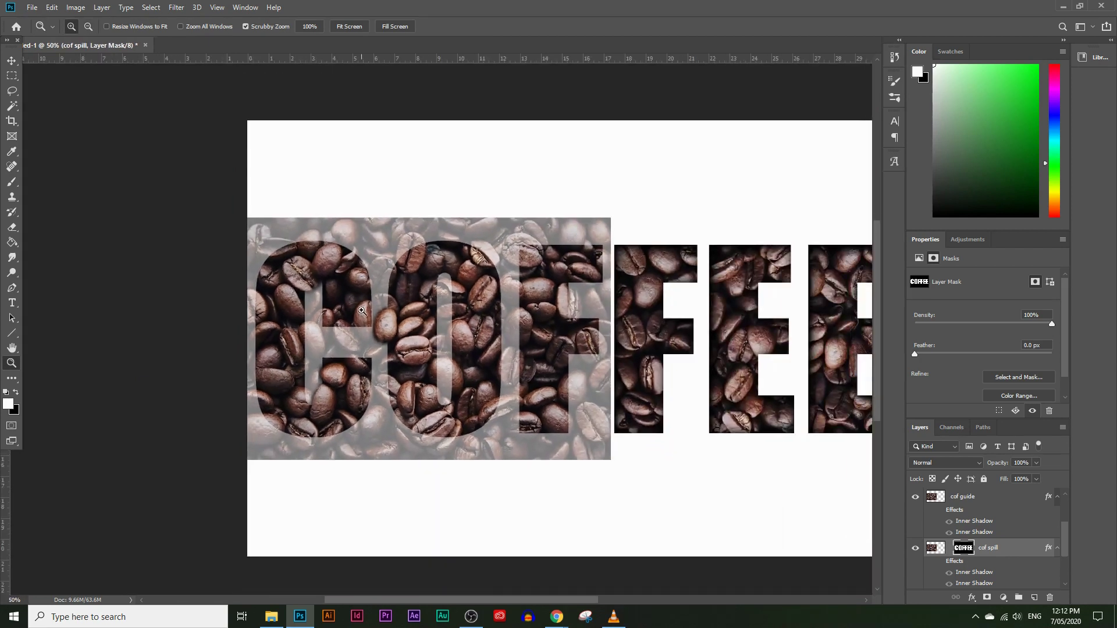
{"action": "left_click", "coordinate": [360, 310]}
{"action": "left_click", "coordinate": [312, 331]}
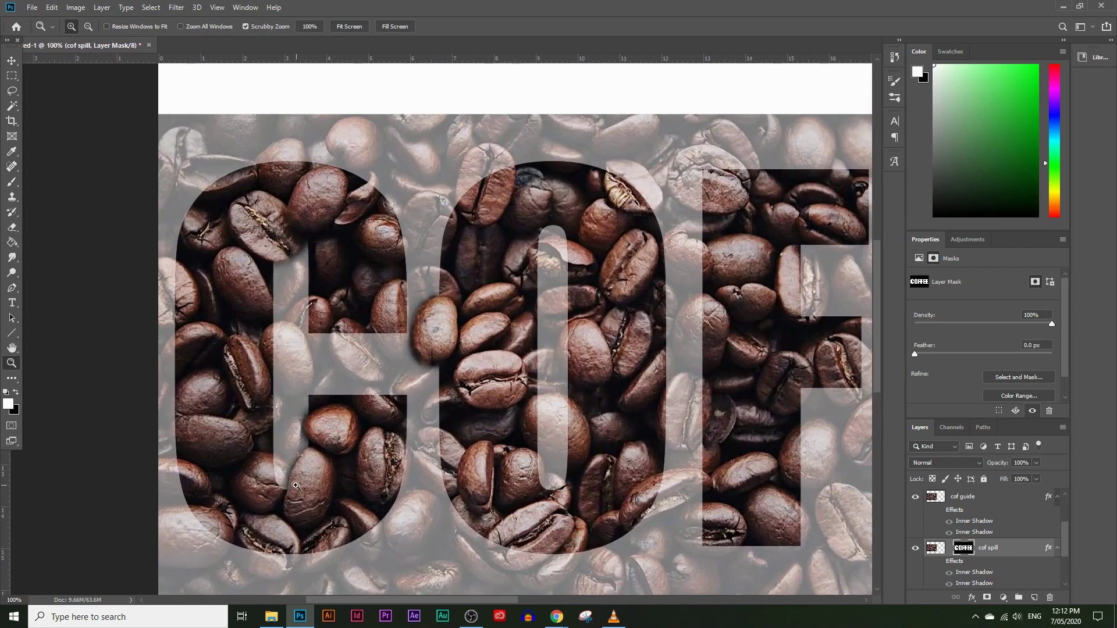
{"action": "left_click", "coordinate": [280, 205]}
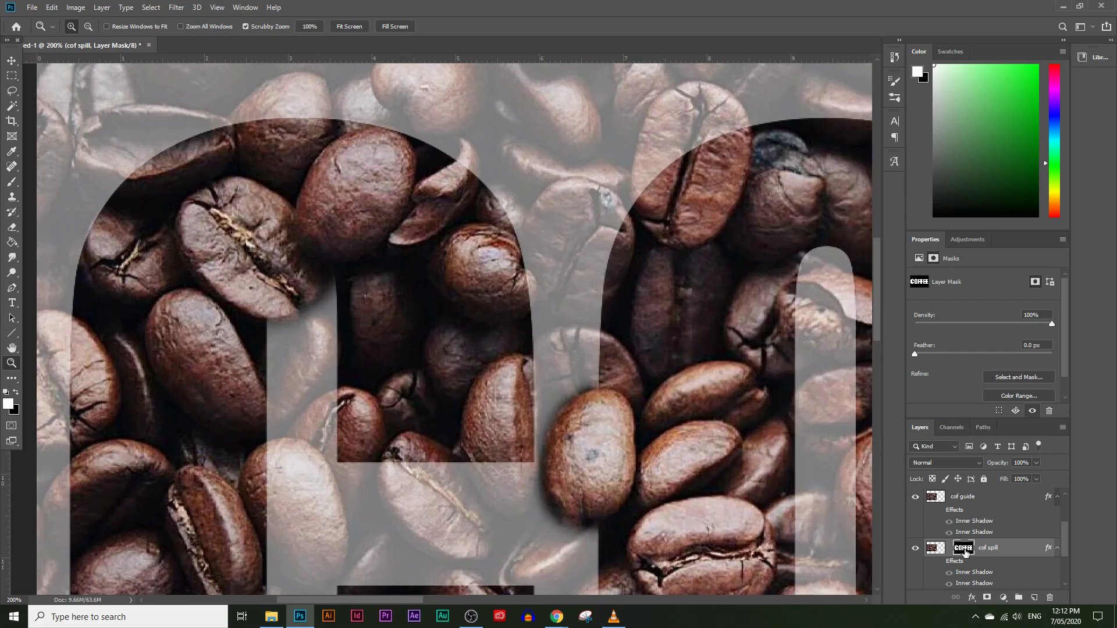
{"action": "scroll", "coordinate": [964, 551], "scroll_direction": "down", "scroll_amount": 2}
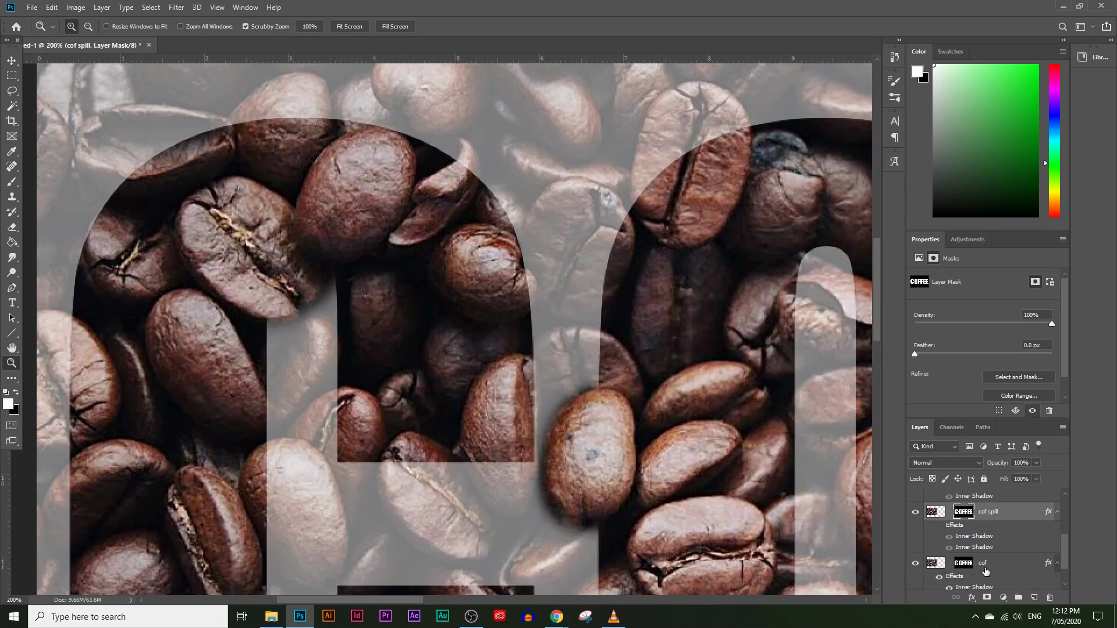
{"action": "left_click_drag", "start_coordinate": [975, 569], "coordinate": [968, 565]}
{"action": "left_click", "coordinate": [965, 563], "text": "ctrl"}
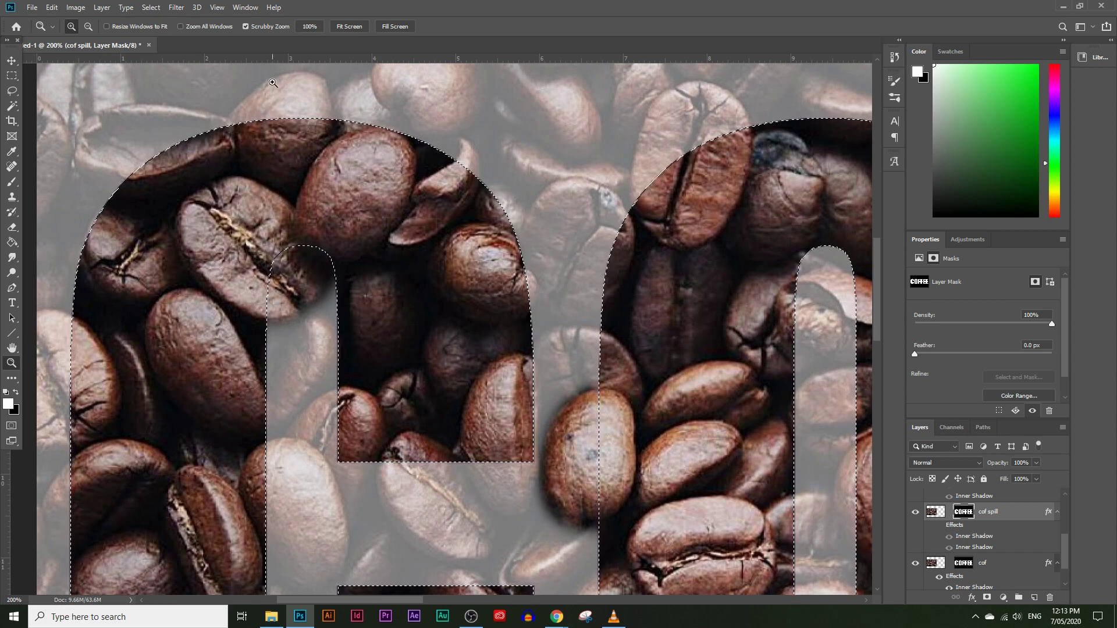
{"action": "left_click", "coordinate": [151, 7]}
{"action": "left_click", "coordinate": [163, 57]}
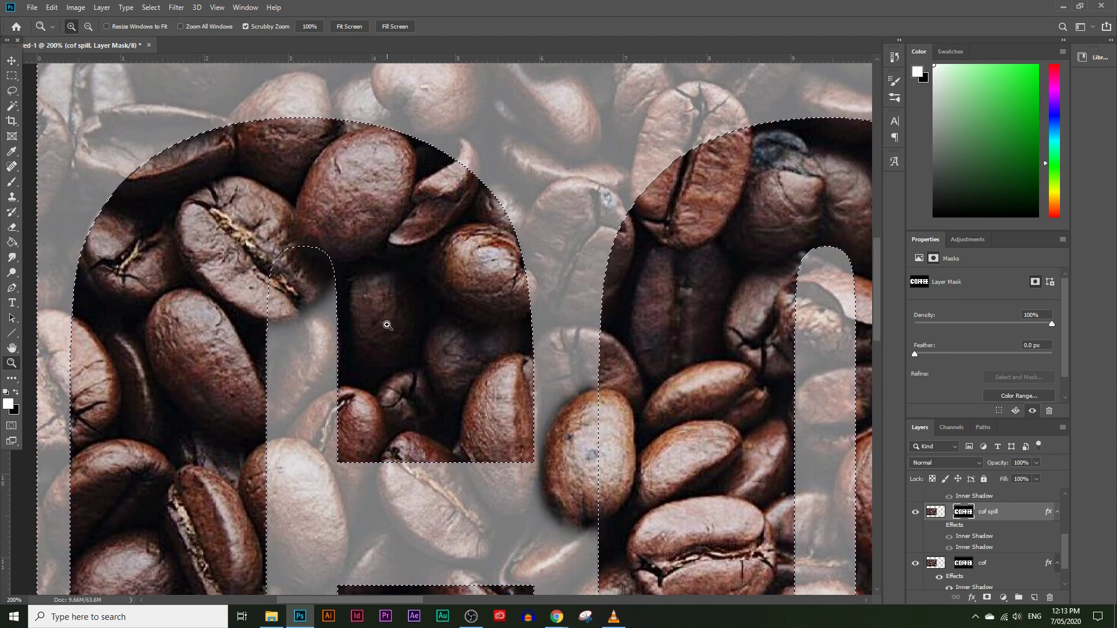
Paint black on the cof spill mask over the bean spill inside the C's opening, and clear the selection.
{"action": "scroll", "coordinate": [1000, 560], "scroll_direction": "up", "scroll_amount": 1}
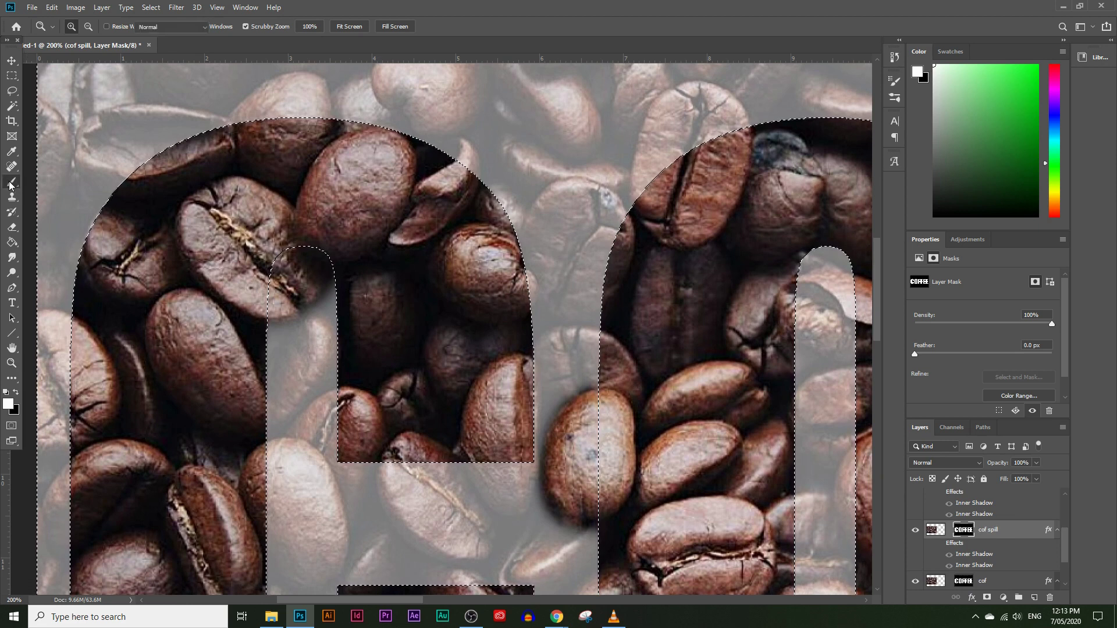
{"action": "key", "text": "b"}
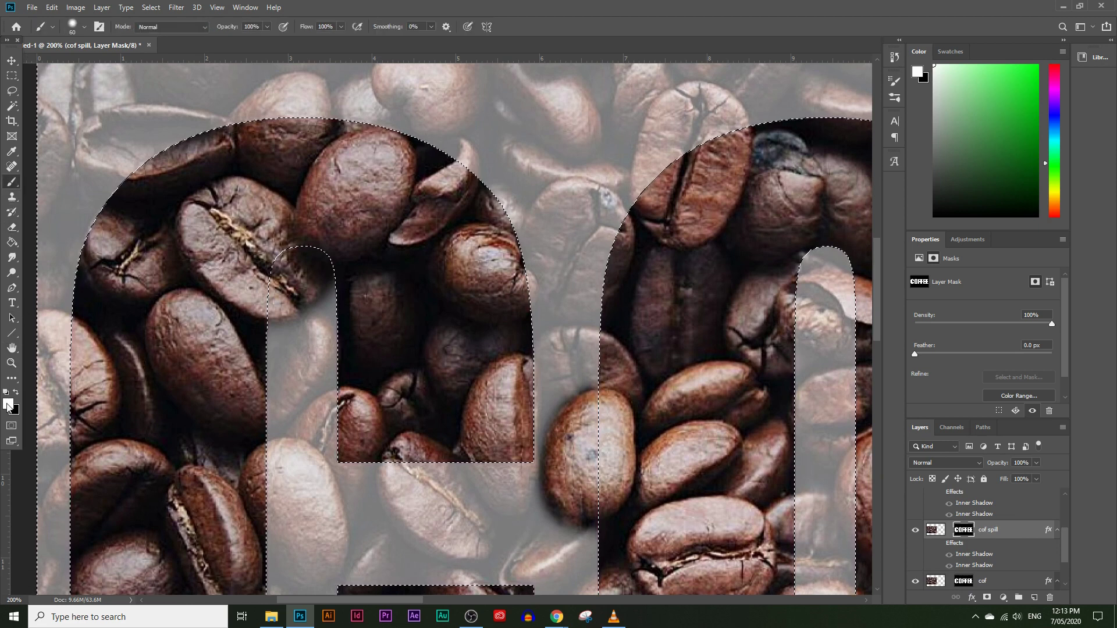
{"action": "left_click", "coordinate": [7, 403]}
{"action": "left_click", "coordinate": [689, 360]}
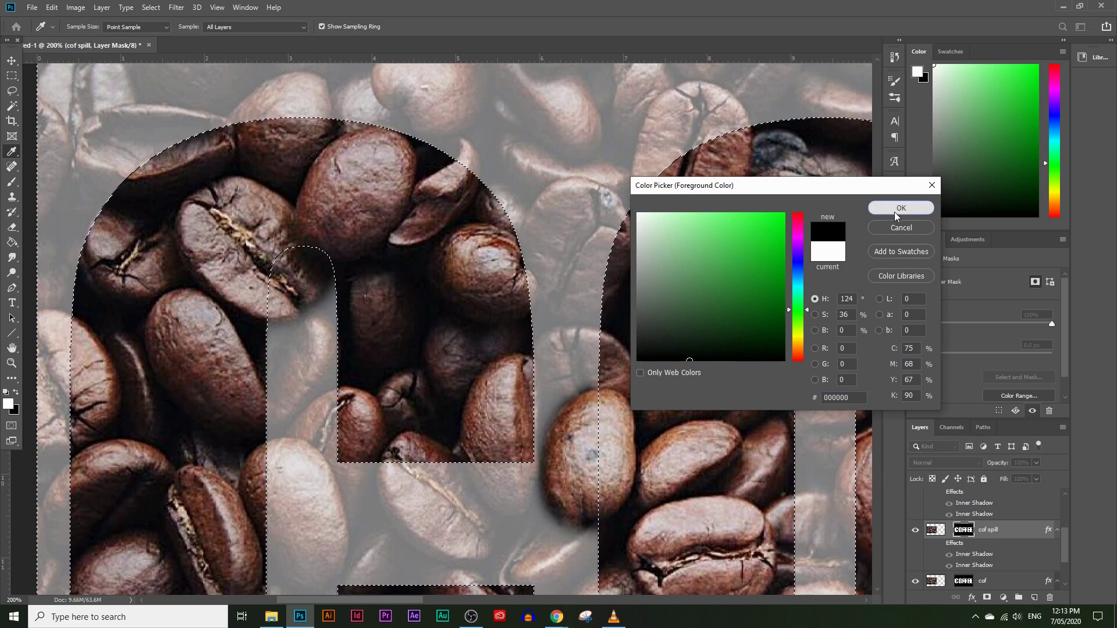
{"action": "left_click", "coordinate": [898, 209]}
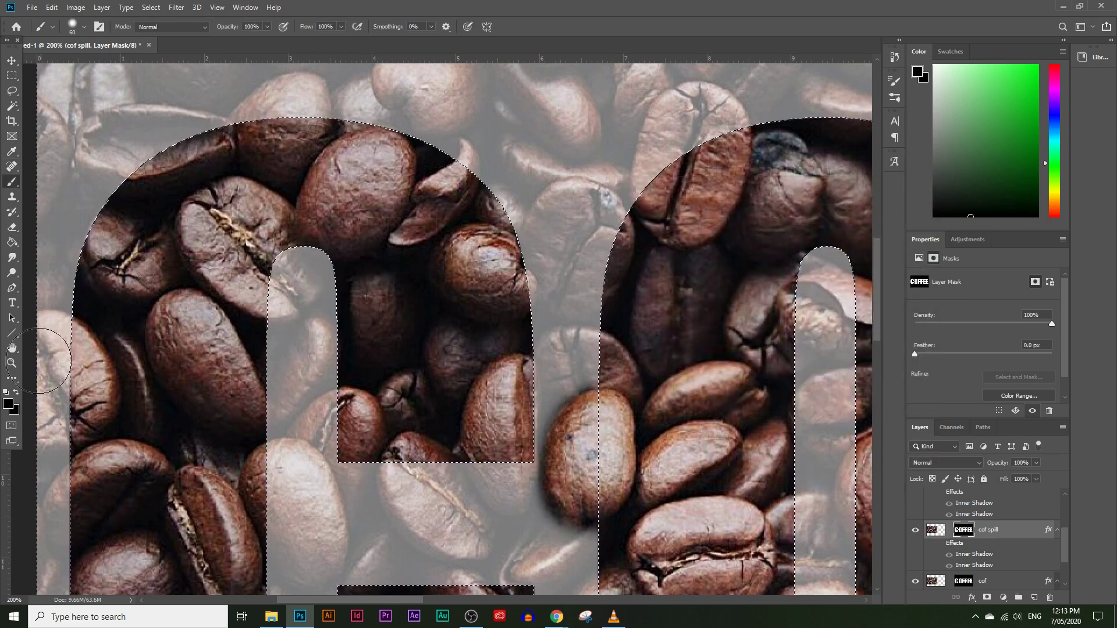
{"action": "key", "text": "z"}
{"action": "left_click", "coordinate": [450, 296], "text": "alt"}
{"action": "left_click", "coordinate": [483, 304], "text": "alt"}
{"action": "key", "text": "ctrl+d"}
{"action": "scroll", "coordinate": [928, 536], "scroll_direction": "up", "scroll_amount": 1}
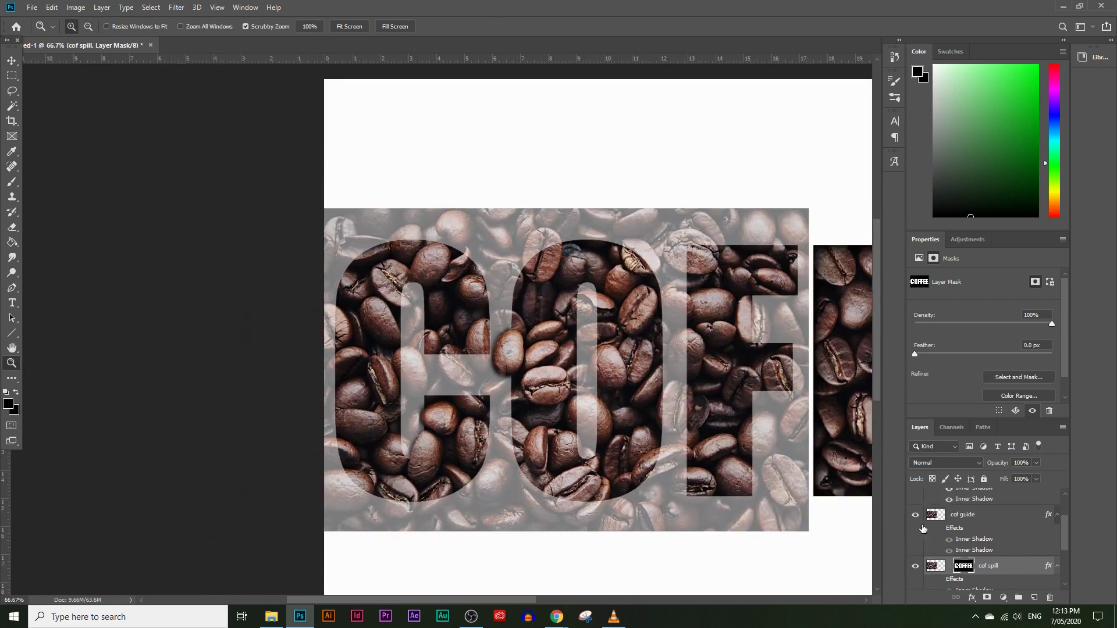
Hide the cof guide layer to expose the spilled bean between the C and O against the white background.
{"action": "left_click", "coordinate": [916, 521]}
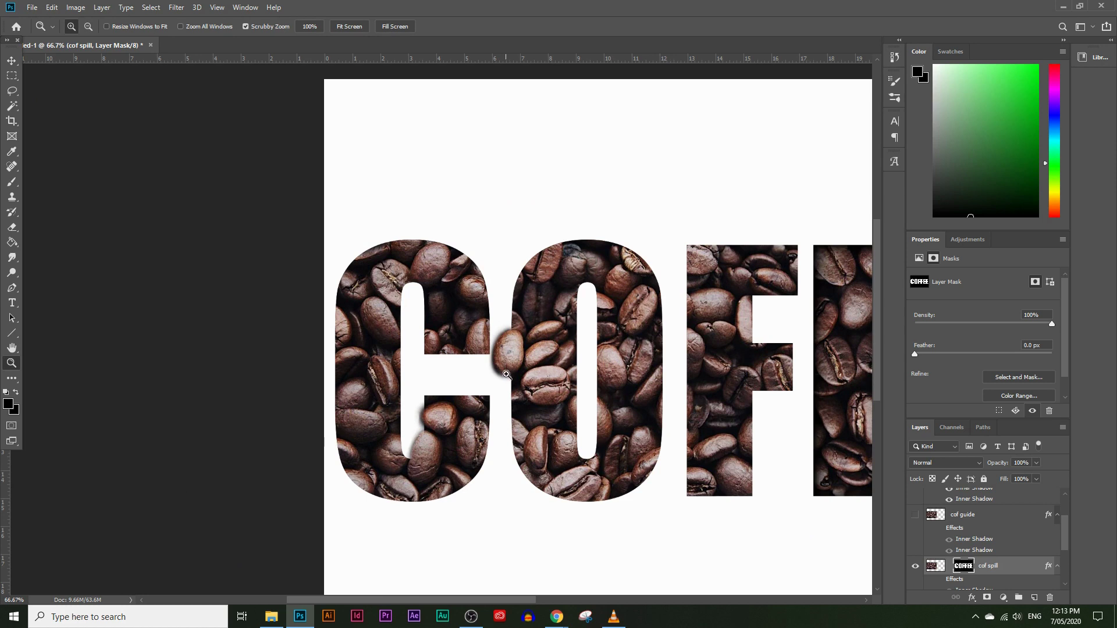
{"action": "left_click_drag", "start_coordinate": [522, 603], "coordinate": [541, 604]}
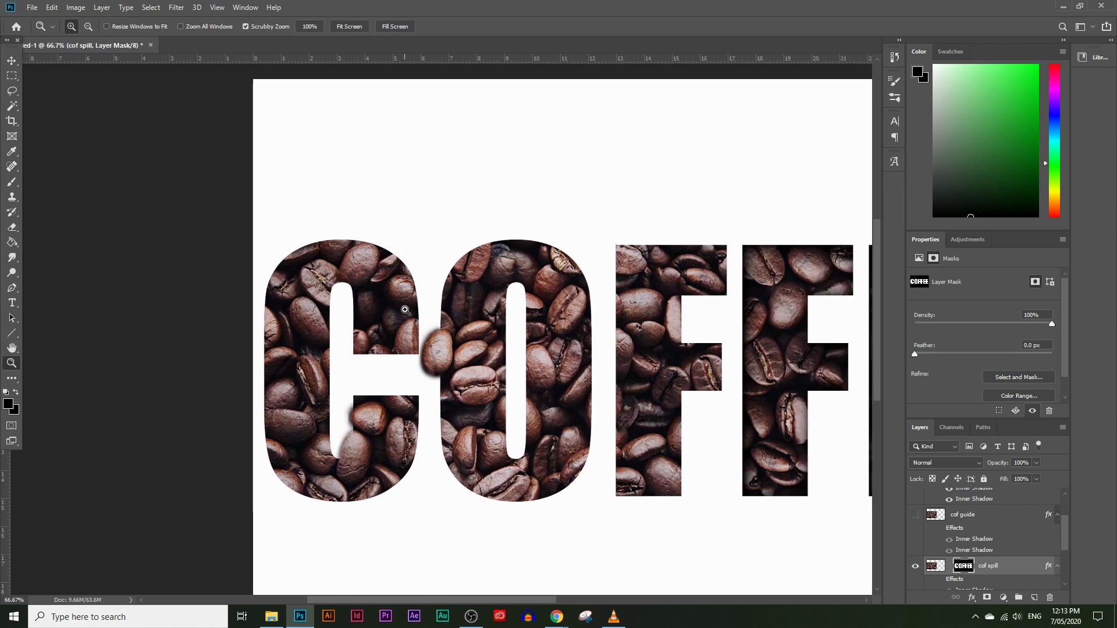
{"action": "left_click", "coordinate": [422, 322]}
{"action": "left_click", "coordinate": [435, 328]}
{"action": "left_click", "coordinate": [442, 328]}
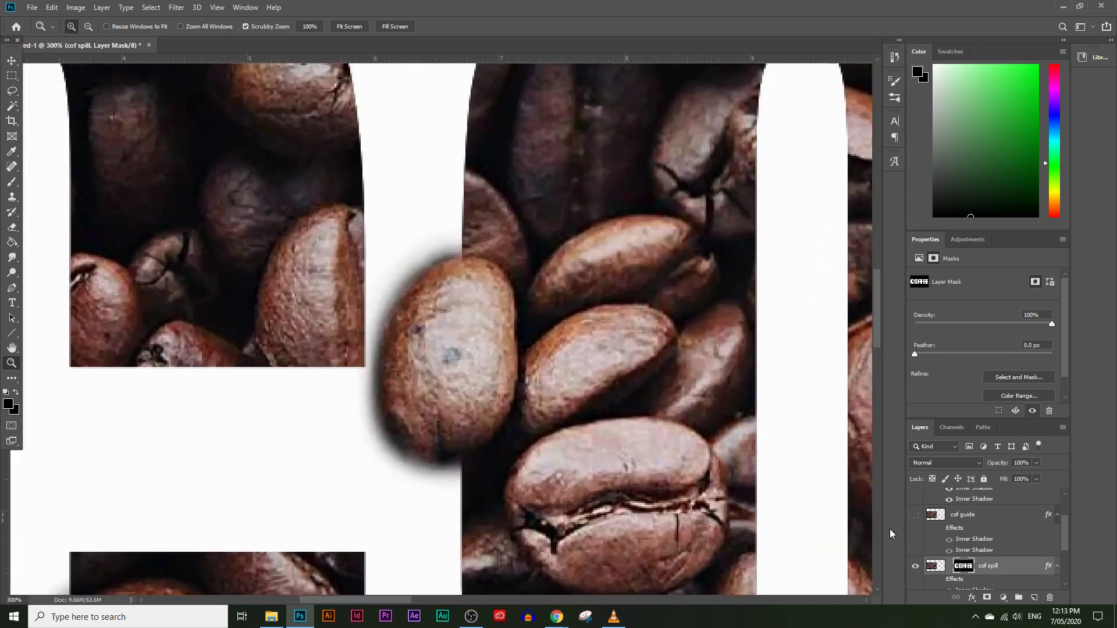
Paint white (ffffff) on the cof spill mask around the bean between C and O with a 114 px, 0% hardness brush.
{"action": "left_click", "coordinate": [7, 187]}
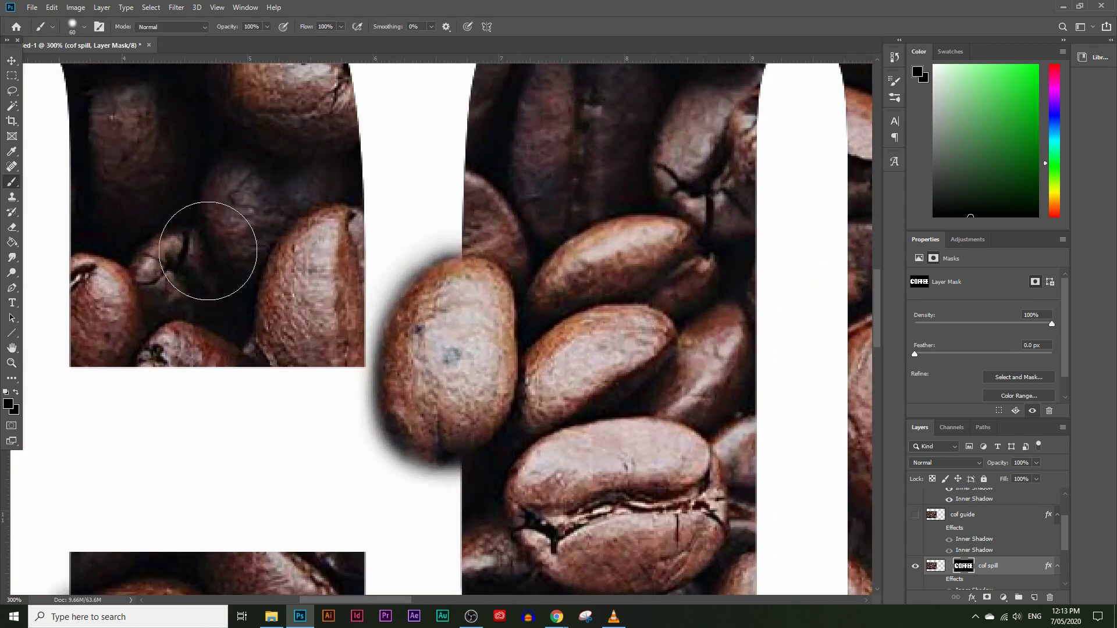
{"action": "left_click", "coordinate": [84, 28]}
{"action": "left_click", "coordinate": [1, 368]}
{"action": "left_click", "coordinate": [7, 406]}
{"action": "type", "text": "ffffff"}
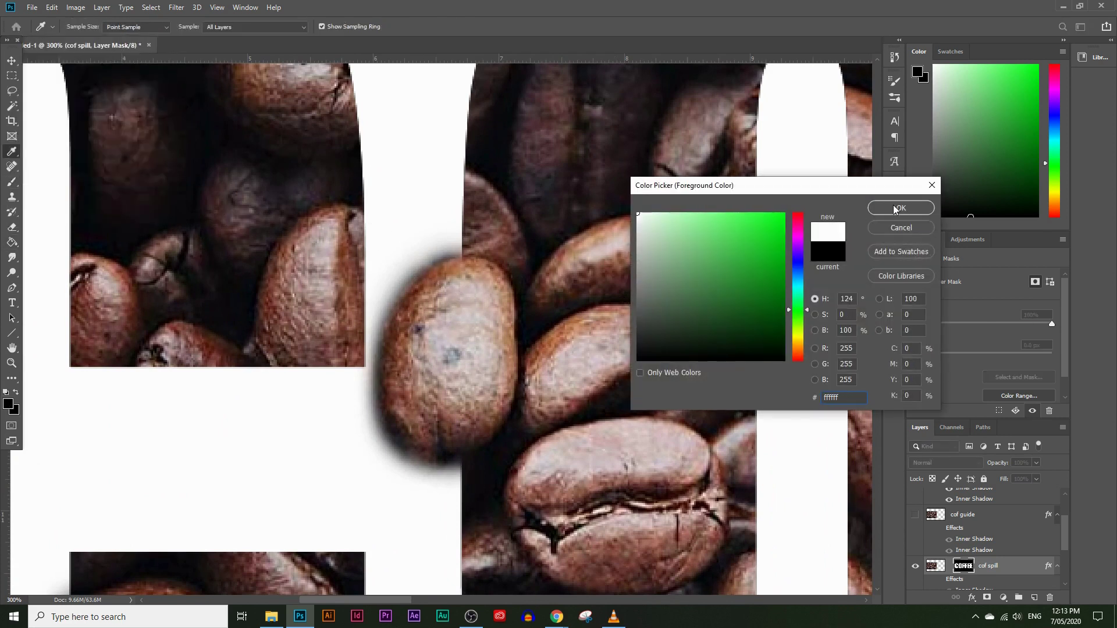
{"action": "left_click", "coordinate": [896, 208]}
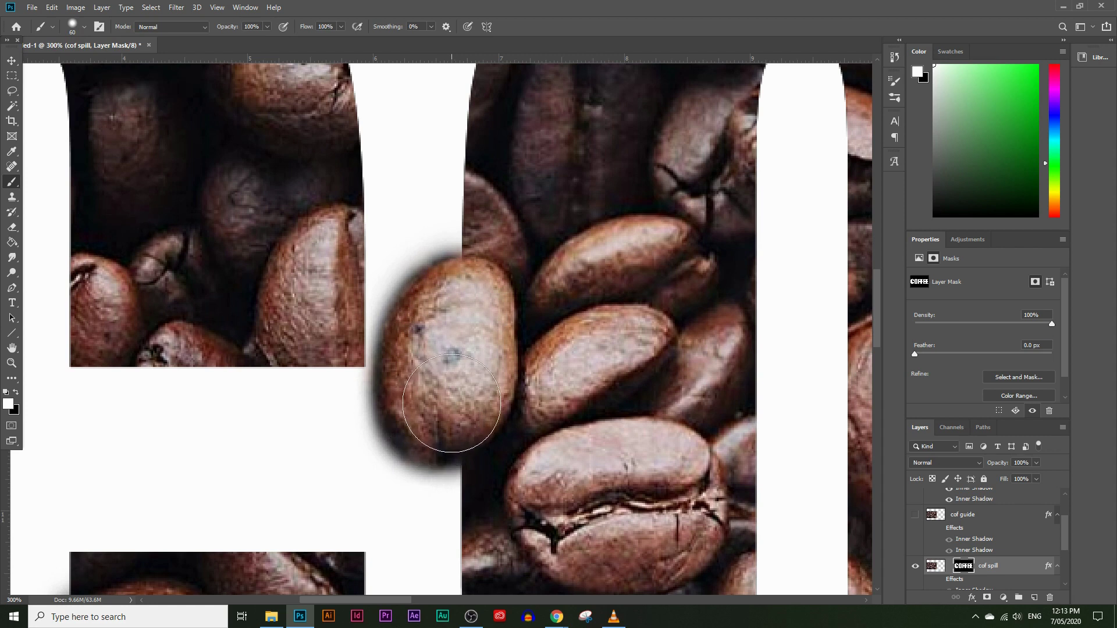
{"action": "left_click", "coordinate": [85, 28]}
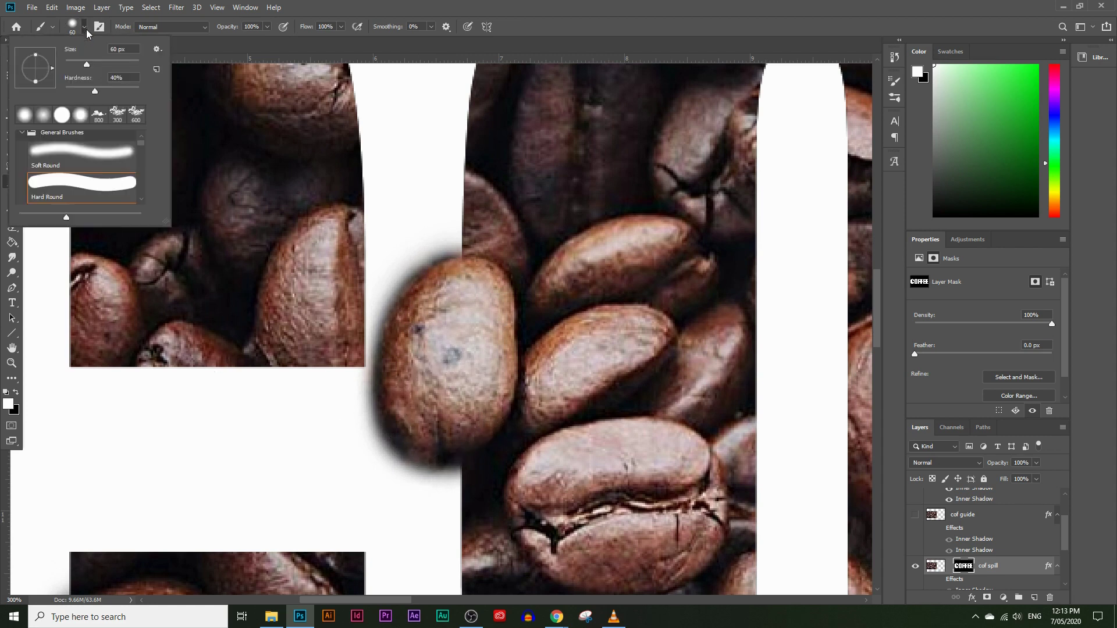
{"action": "left_click_drag", "start_coordinate": [86, 64], "coordinate": [105, 64]}
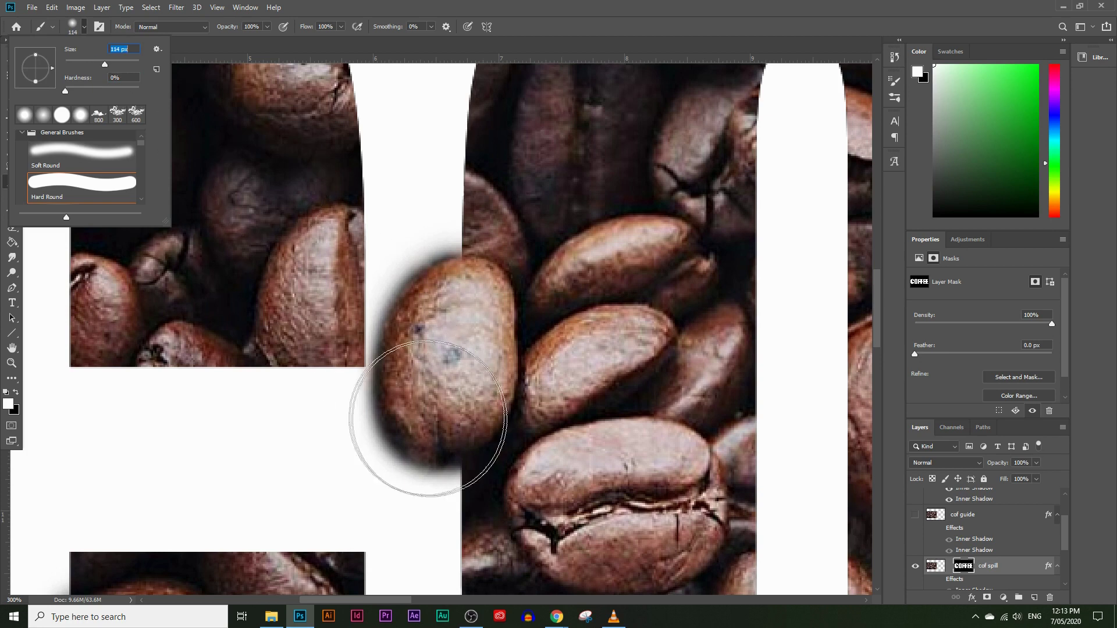
{"action": "mouse_move", "coordinate": [438, 377]}
{"action": "left_mouse_down"}
{"action": "mouse_move", "coordinate": [464, 387]}
{"action": "mouse_move", "coordinate": [449, 396]}
{"action": "mouse_move", "coordinate": [466, 372]}
{"action": "mouse_move", "coordinate": [465, 297]}
{"action": "mouse_move", "coordinate": [506, 322]}
{"action": "mouse_move", "coordinate": [512, 280]}
{"action": "mouse_move", "coordinate": [518, 374]}
{"action": "mouse_move", "coordinate": [534, 385]}
{"action": "left_mouse_up"}
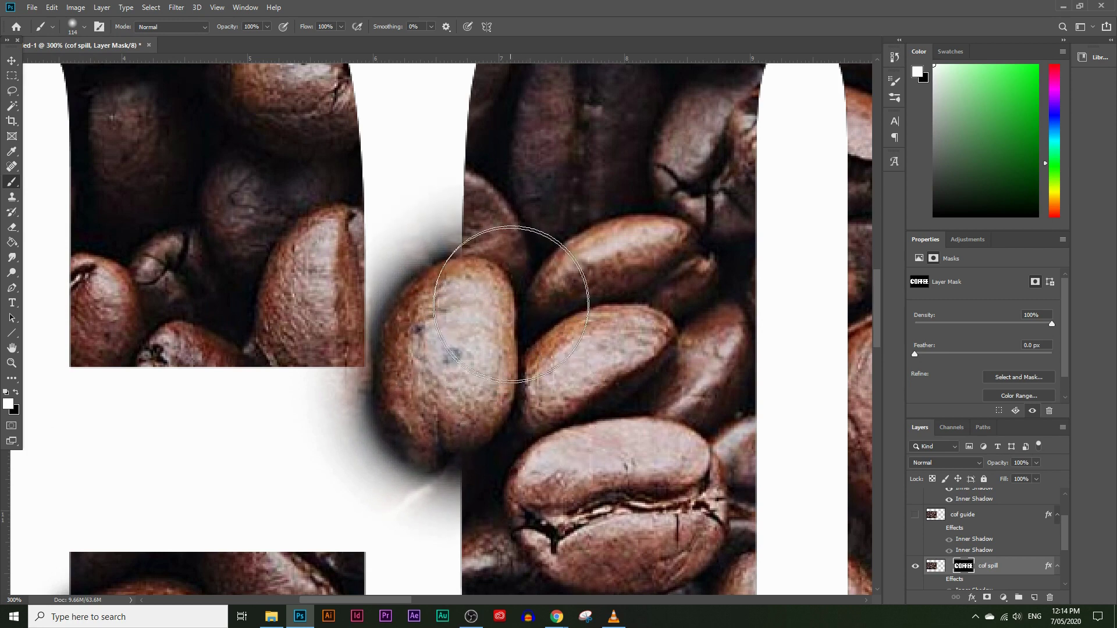
Check the softened spill across the whole word and show the cof guide layer again.
{"action": "left_click", "coordinate": [12, 364]}
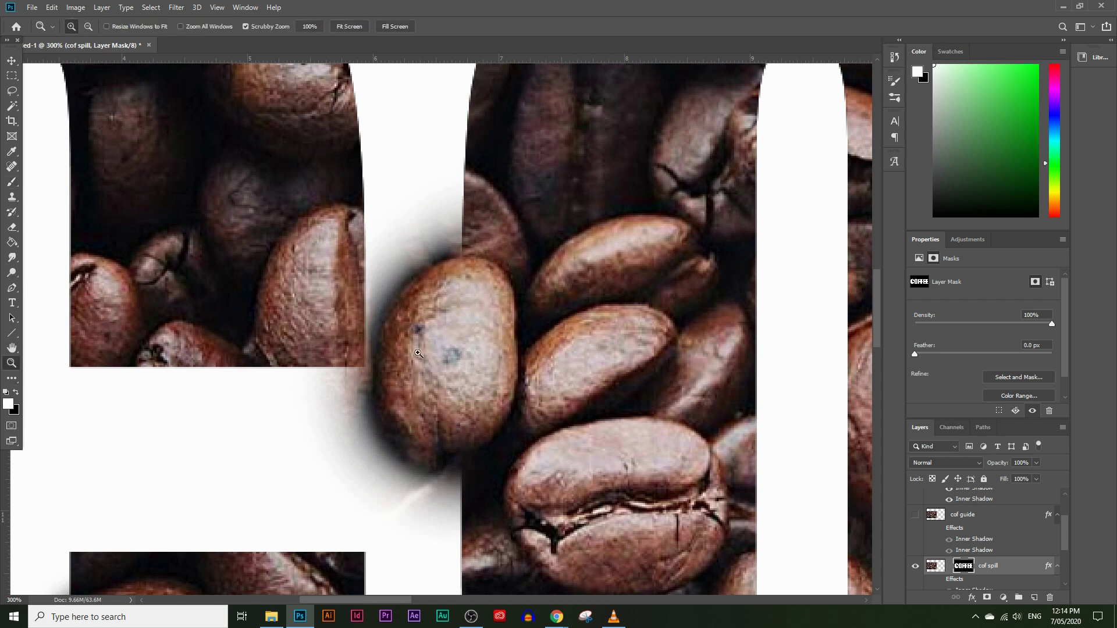
{"action": "left_click", "coordinate": [465, 352], "text": "alt"}
{"action": "left_click", "coordinate": [500, 362], "text": "alt"}
{"action": "left_click", "coordinate": [579, 372], "text": "alt"}
{"action": "left_click", "coordinate": [617, 383], "text": "alt"}
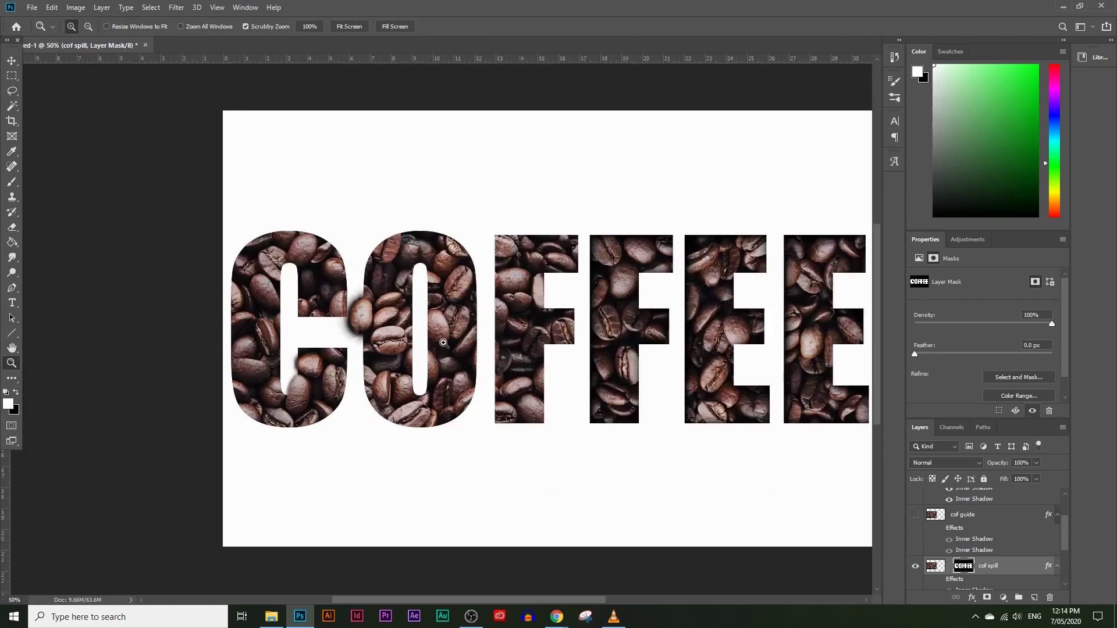
{"action": "left_click", "coordinate": [307, 284]}
{"action": "left_click", "coordinate": [343, 298]}
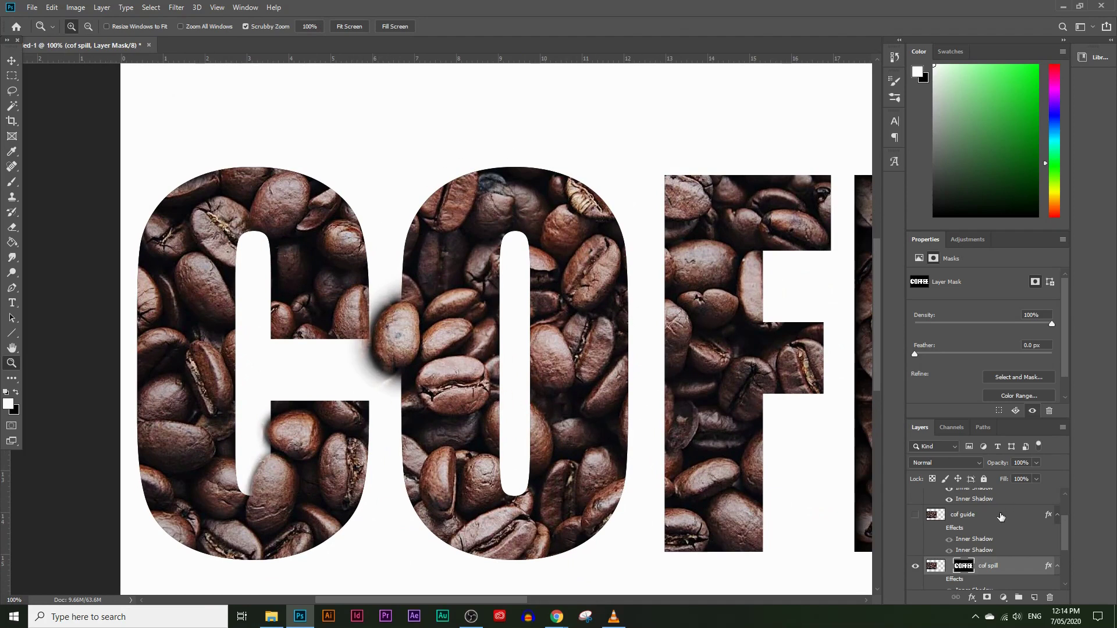
{"action": "left_click", "coordinate": [916, 515]}
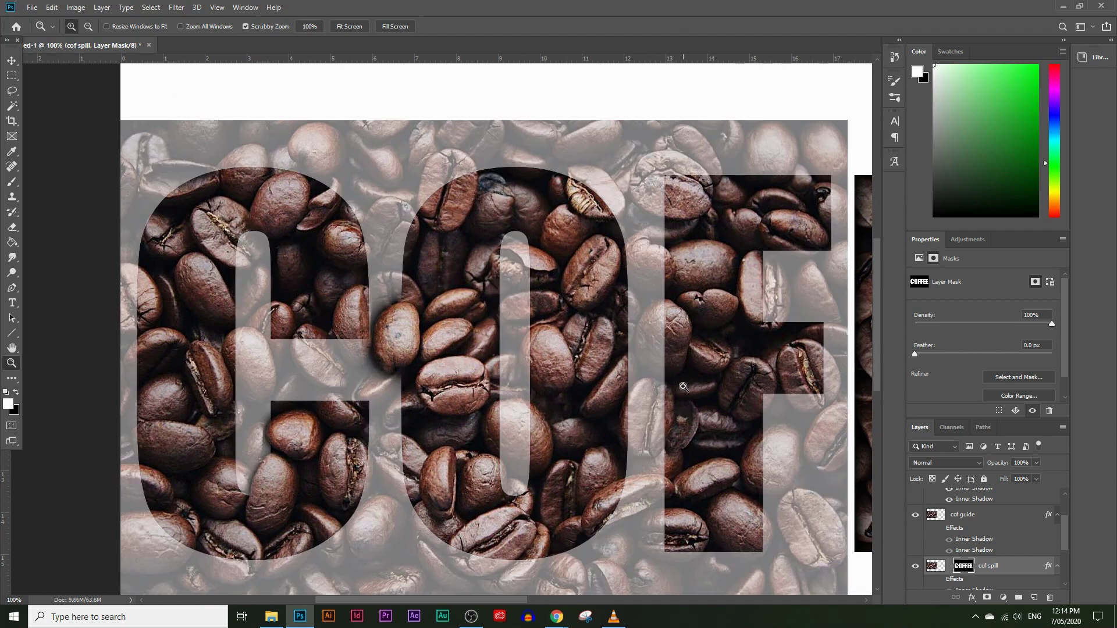
Paint white on the cof spill mask over the upright bean bridging the gap between the O and the first F.
{"action": "left_click", "coordinate": [686, 406]}
{"action": "left_click", "coordinate": [669, 422]}
{"action": "scroll", "coordinate": [660, 420], "scroll_direction": "down", "scroll_amount": 2}
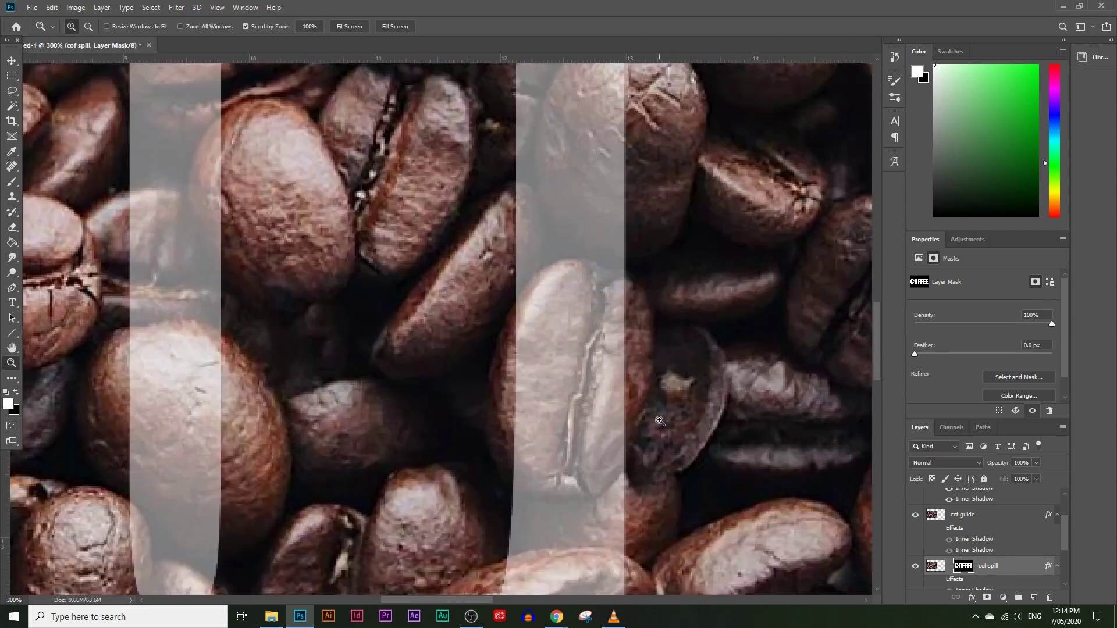
{"action": "left_click", "coordinate": [11, 181]}
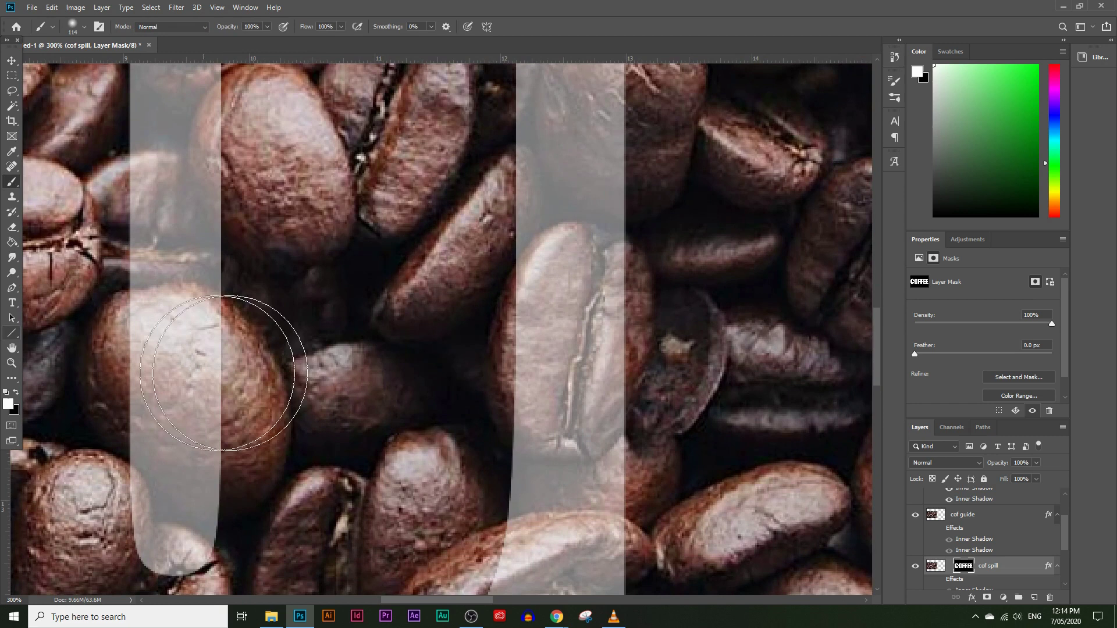
{"action": "left_click", "coordinate": [566, 344]}
{"action": "left_click", "coordinate": [566, 344]}
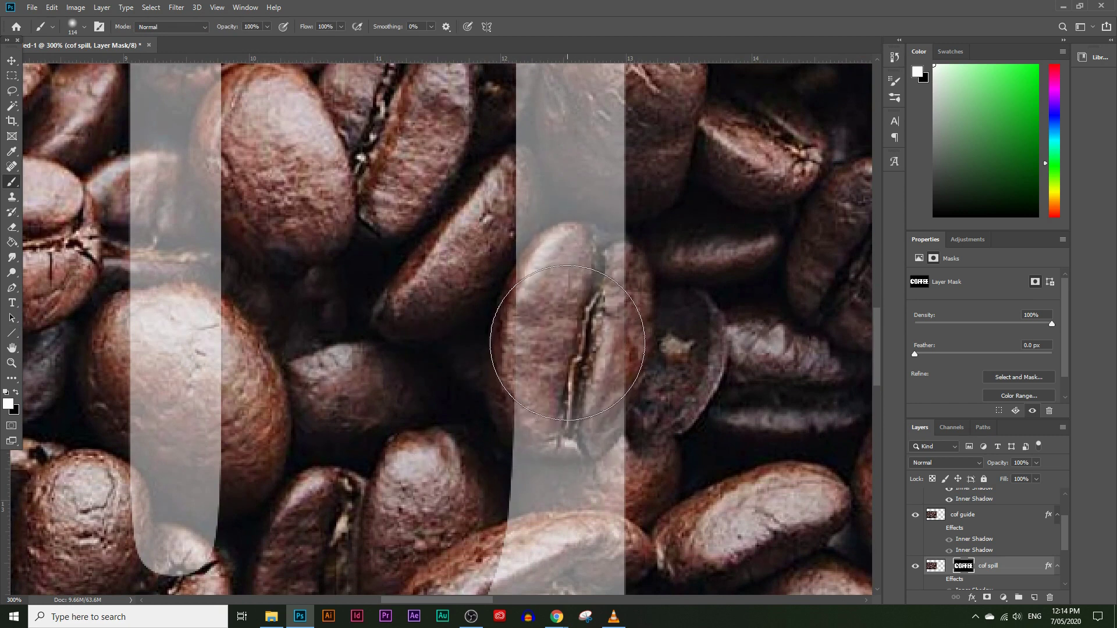
{"action": "left_click", "coordinate": [565, 345]}
{"action": "left_click", "coordinate": [567, 340]}
Set the brush to 55 px with 50% hardness and paint out to the edges of the bean between O and F.
{"action": "left_click", "coordinate": [83, 27]}
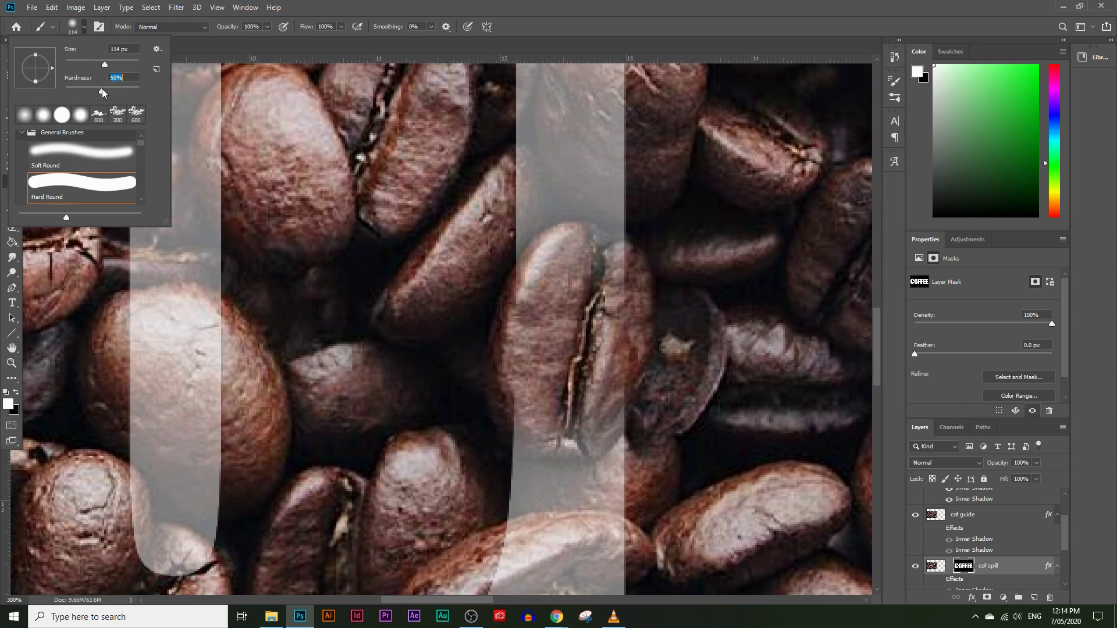
{"action": "left_click_drag", "start_coordinate": [105, 65], "coordinate": [85, 63]}
{"action": "left_click", "coordinate": [553, 333]}
{"action": "mouse_move", "coordinate": [556, 297]}
{"action": "left_mouse_down"}
{"action": "mouse_move", "coordinate": [587, 280]}
{"action": "mouse_move", "coordinate": [611, 309]}
{"action": "mouse_move", "coordinate": [571, 402]}
{"action": "mouse_move", "coordinate": [534, 406]}
{"action": "mouse_move", "coordinate": [583, 408]}
{"action": "mouse_move", "coordinate": [570, 416]}
{"action": "mouse_move", "coordinate": [539, 410]}
{"action": "mouse_move", "coordinate": [563, 416]}
{"action": "mouse_move", "coordinate": [628, 378]}
{"action": "left_mouse_up"}
Raise the cof guide layer's opacity to 93%.
{"action": "scroll", "coordinate": [629, 378], "scroll_direction": "down", "scroll_amount": 5}
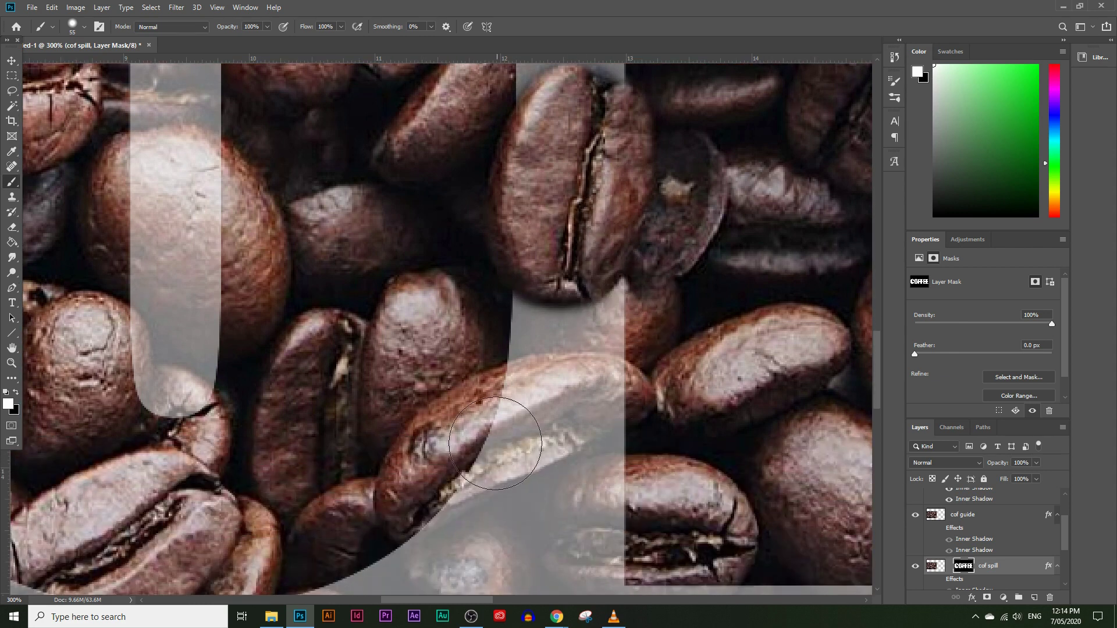
{"action": "scroll", "coordinate": [495, 443], "scroll_direction": "down", "scroll_amount": 1}
{"action": "left_click_drag", "start_coordinate": [1036, 463], "coordinate": [1037, 477]}
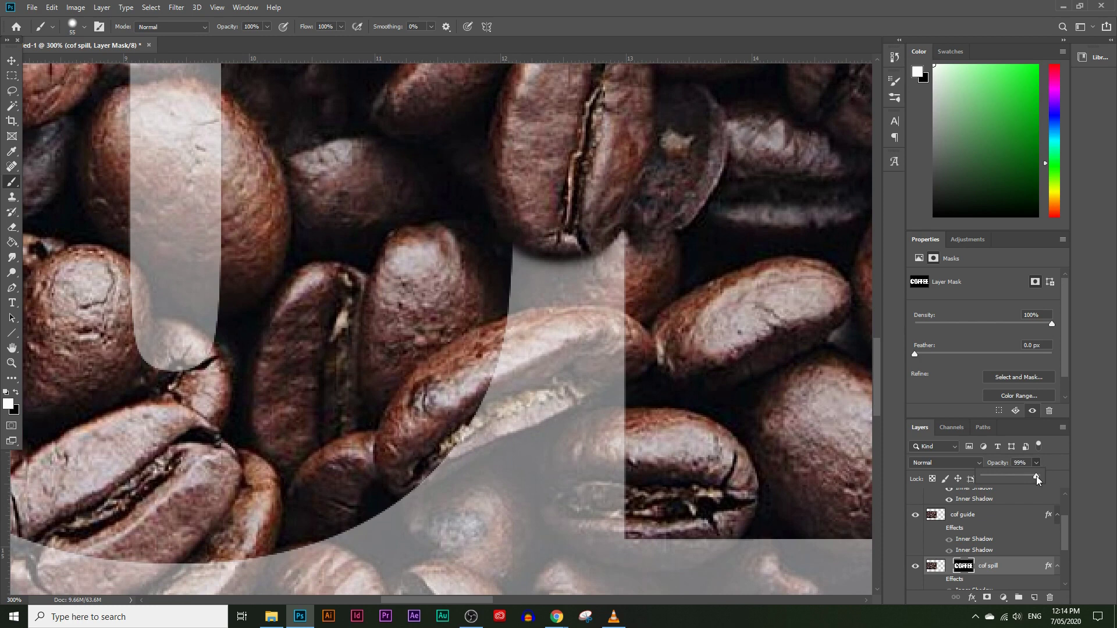
{"action": "left_click", "coordinate": [1004, 525]}
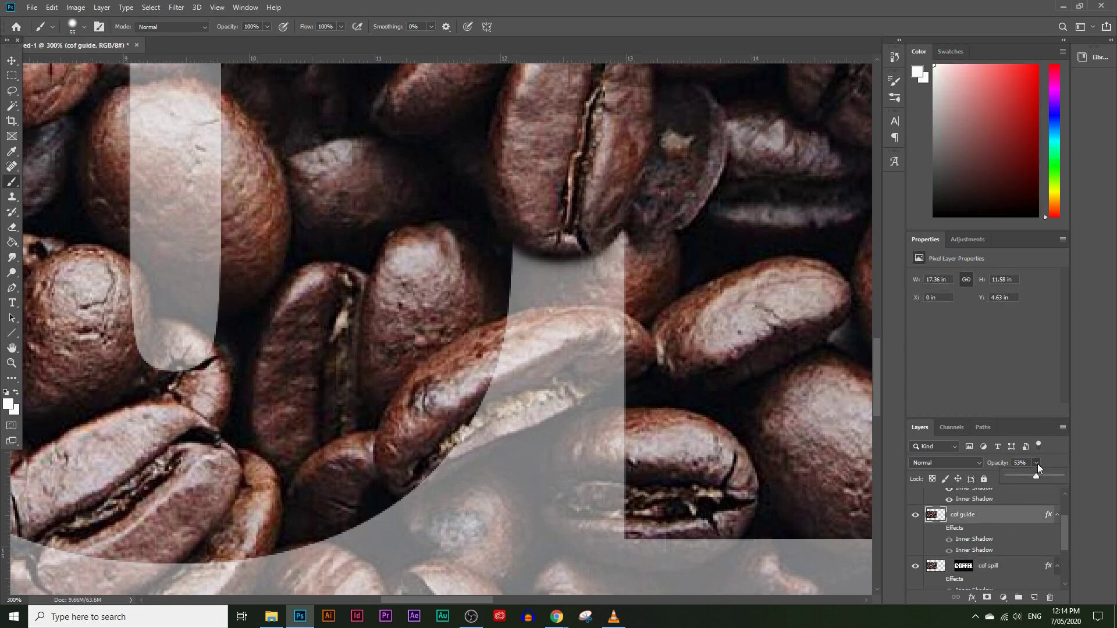
{"action": "left_click_drag", "start_coordinate": [1037, 476], "coordinate": [1064, 476]}
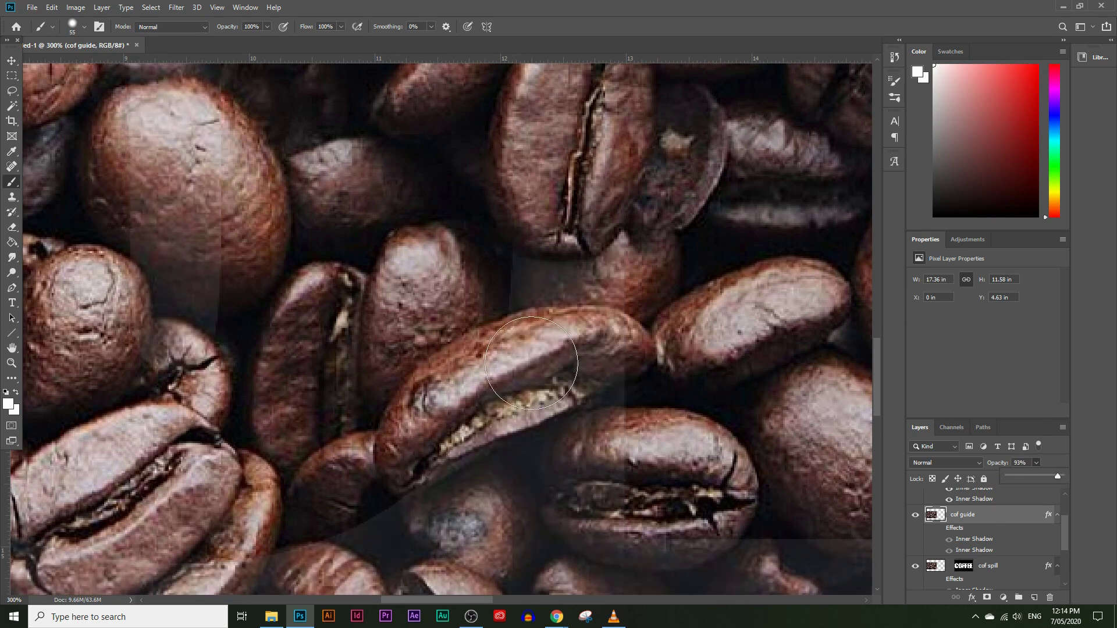
Paint white on the cof spill mask over the long slanted bean between the lower O and F, and hide the cof guide layer.
{"action": "left_click", "coordinate": [964, 568]}
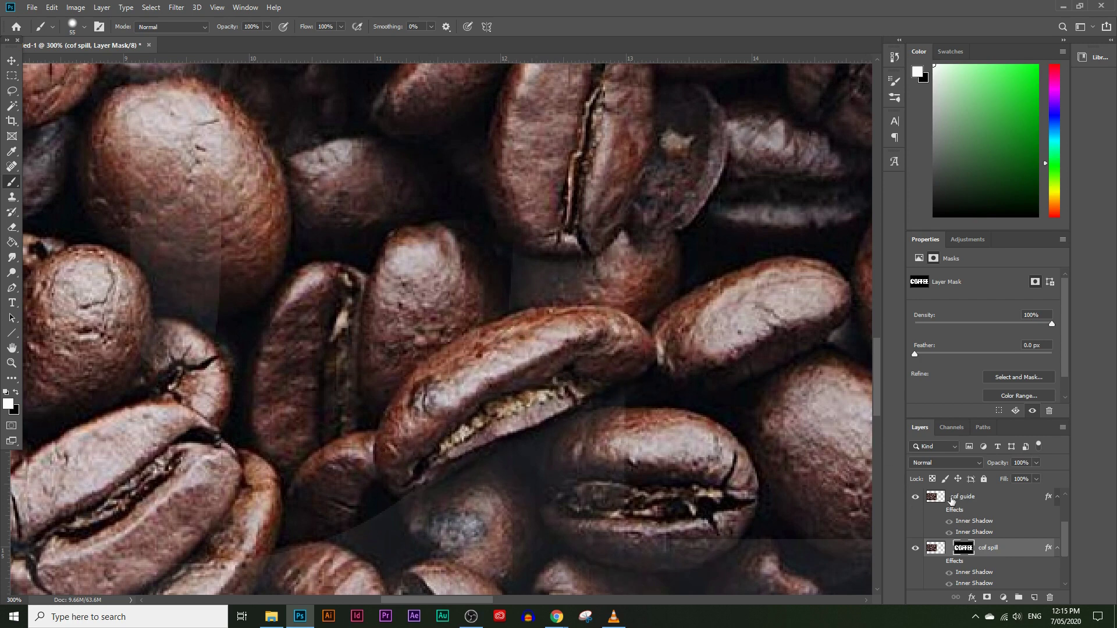
{"action": "key", "text": "x"}
{"action": "left_click", "coordinate": [11, 364]}
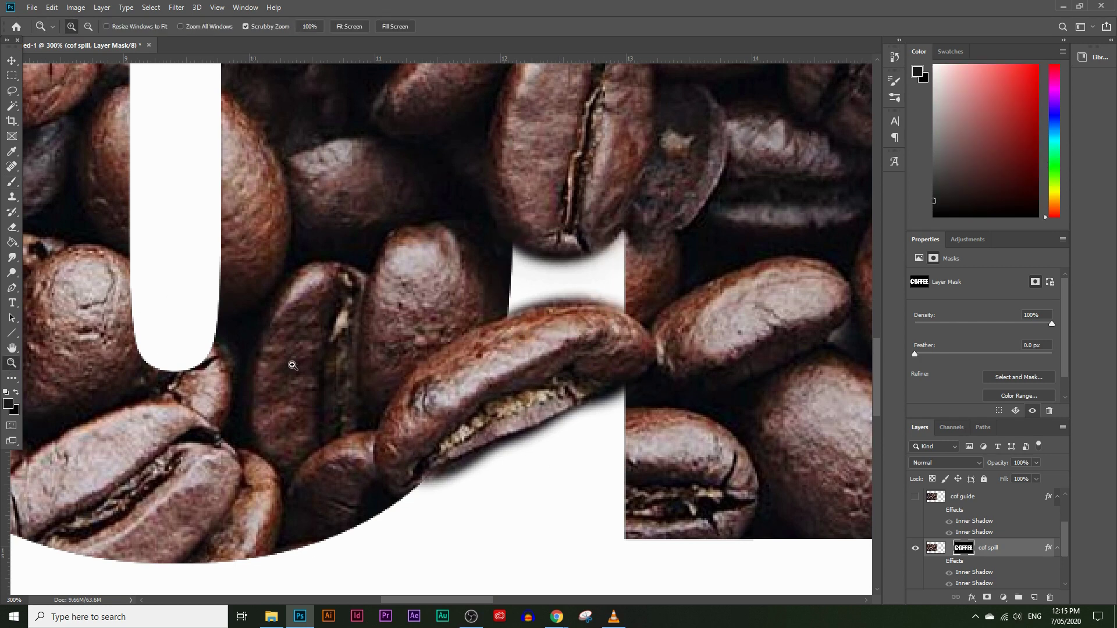
{"action": "left_click", "coordinate": [294, 365], "text": "alt"}
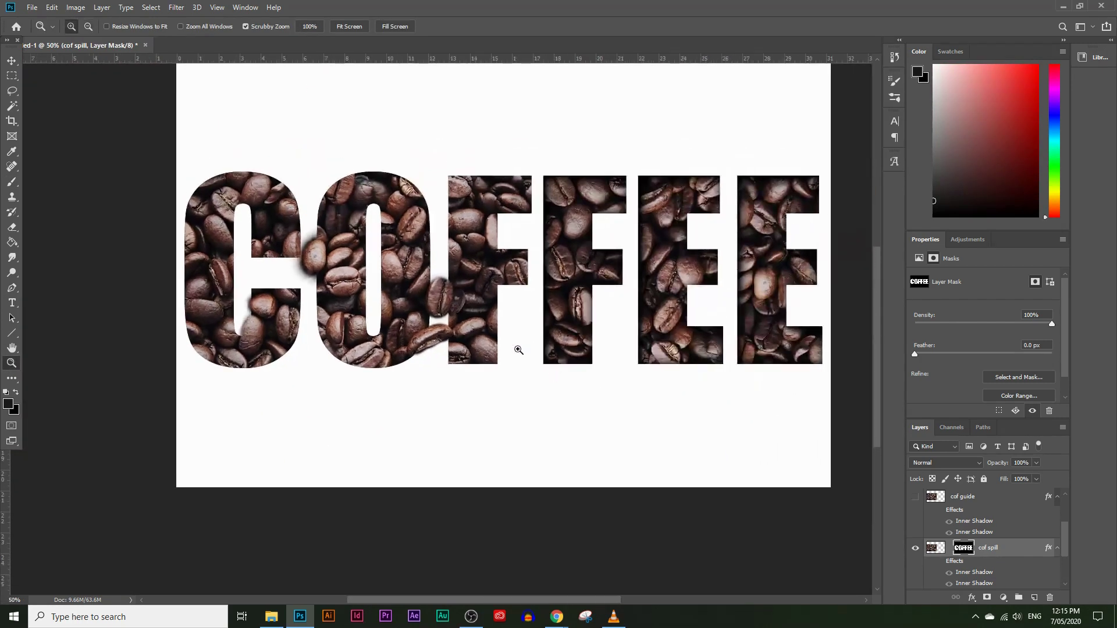
{"action": "left_click", "coordinate": [508, 300], "text": "alt"}
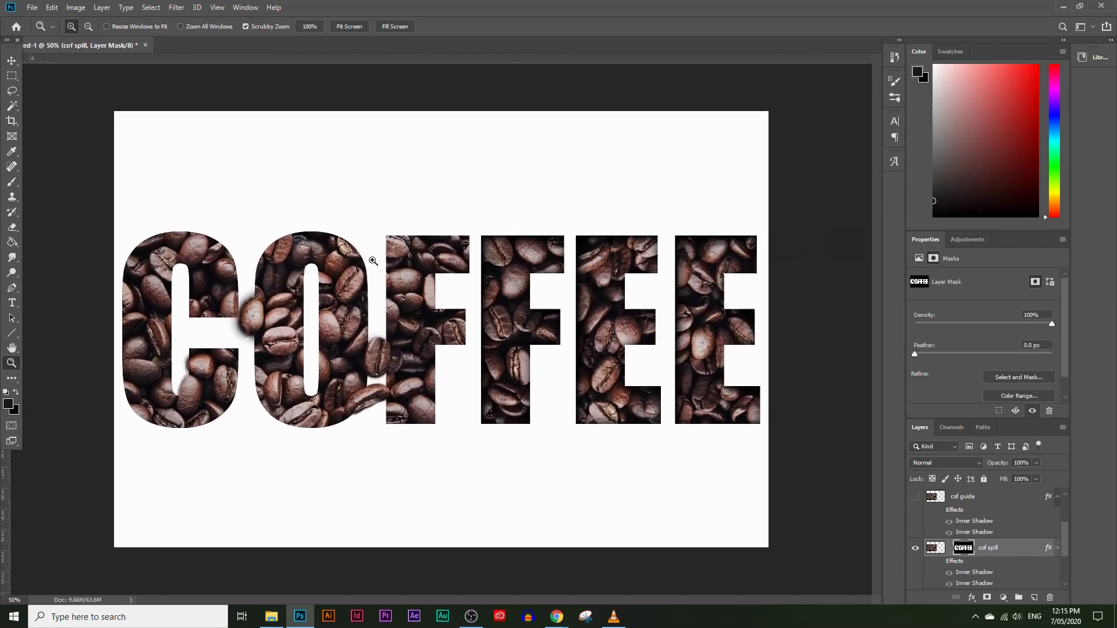
{"action": "left_click", "coordinate": [419, 384]}
{"action": "left_click", "coordinate": [418, 384], "text": "alt"}
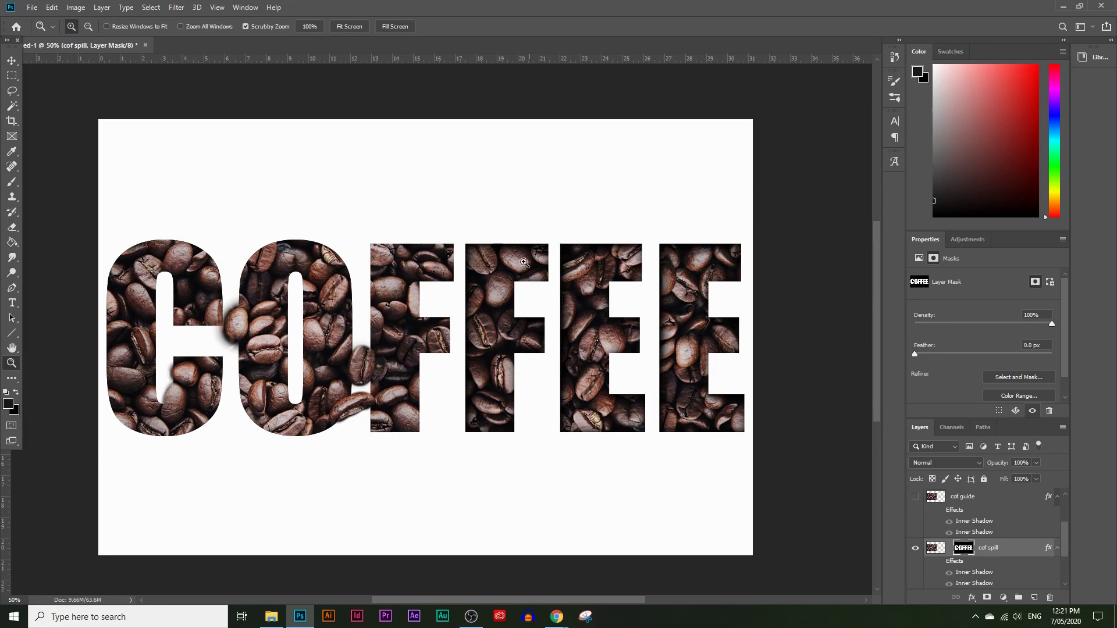
Show the cof guide layer again and lower its opacity so the letter outlines are easier to distinguish.
{"action": "left_click", "coordinate": [124, 200]}
{"action": "left_click", "coordinate": [915, 497]}
{"action": "left_click", "coordinate": [989, 497]}
{"action": "left_click", "coordinate": [1036, 463]}
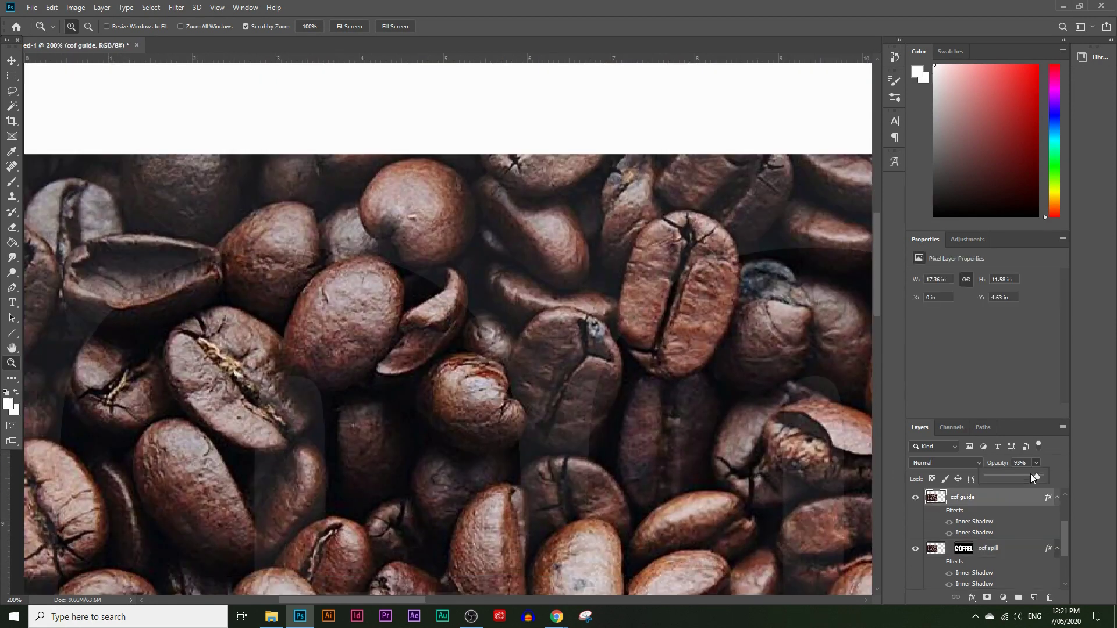
{"action": "left_click_drag", "start_coordinate": [1037, 478], "coordinate": [1022, 478]}
Set the foreground colour to white and start painting spilled beans on the cof spill mask at the C's upper edge.
{"action": "left_click", "coordinate": [200, 250]}
{"action": "left_click", "coordinate": [1007, 547]}
{"action": "scroll", "coordinate": [1007, 547], "scroll_direction": "down", "scroll_amount": 1}
{"action": "left_click", "coordinate": [963, 530]}
{"action": "scroll", "coordinate": [978, 530], "scroll_direction": "down", "scroll_amount": 1}
{"action": "left_click", "coordinate": [11, 182]}
{"action": "left_click", "coordinate": [9, 404]}
{"action": "left_click", "coordinate": [901, 213]}
{"action": "mouse_move", "coordinate": [448, 372]}
{"action": "left_mouse_down"}
{"action": "mouse_move", "coordinate": [327, 393]}
{"action": "mouse_move", "coordinate": [430, 358]}
{"action": "left_mouse_up"}
Adjust the brush size and hardness and finish painting the beans that spill past the C's upper edge.
{"action": "left_click", "coordinate": [83, 27]}
{"action": "left_click_drag", "start_coordinate": [83, 65], "coordinate": [74, 65]}
{"action": "mouse_move", "coordinate": [338, 322]}
{"action": "left_mouse_down"}
{"action": "mouse_move", "coordinate": [421, 334]}
{"action": "mouse_move", "coordinate": [354, 327]}
{"action": "mouse_move", "coordinate": [317, 429]}
{"action": "mouse_move", "coordinate": [502, 332]}
{"action": "mouse_move", "coordinate": [589, 272]}
{"action": "mouse_move", "coordinate": [559, 318]}
{"action": "mouse_move", "coordinate": [627, 338]}
{"action": "left_mouse_up"}
{"action": "left_click", "coordinate": [84, 27]}
{"action": "left_click_drag", "start_coordinate": [122, 92], "coordinate": [66, 92]}
{"action": "left_click_drag", "start_coordinate": [623, 333], "coordinate": [627, 342]}
{"action": "key", "text": "z"}
{"action": "left_click", "coordinate": [466, 417], "text": "alt"}
{"action": "left_click", "coordinate": [467, 416], "text": "alt"}
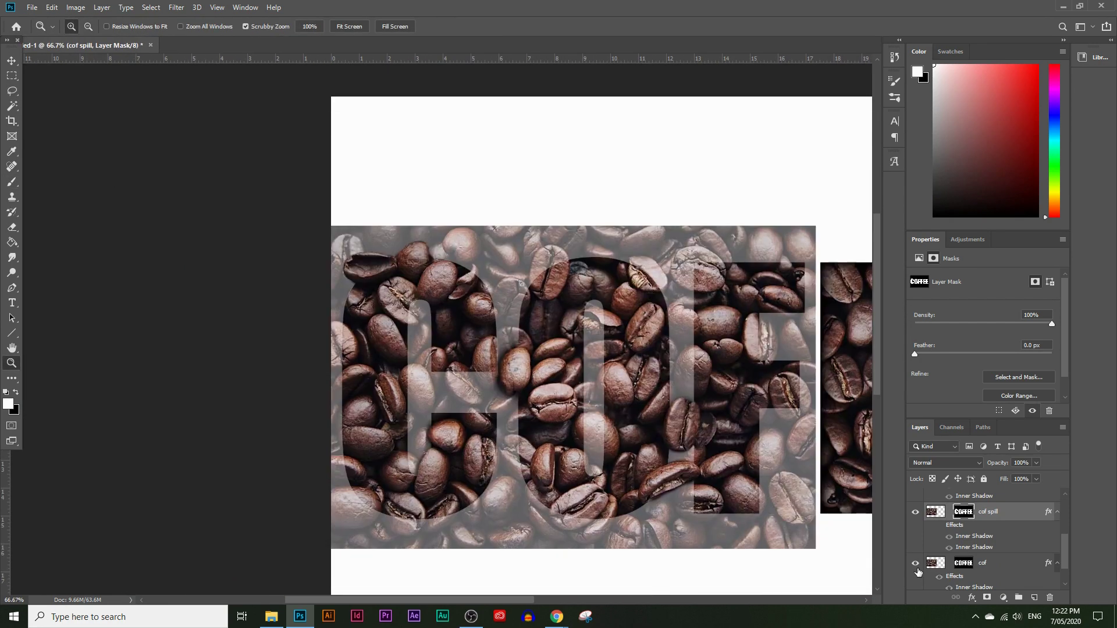
Hide and reshow the cof guide layer to examine the spilled beans against the letters.
{"action": "scroll", "coordinate": [931, 523], "scroll_direction": "up", "scroll_amount": 3}
{"action": "left_click", "coordinate": [916, 515]}
{"action": "scroll", "coordinate": [954, 544], "scroll_direction": "down", "scroll_amount": 3}
{"action": "scroll", "coordinate": [954, 544], "scroll_direction": "up", "scroll_amount": 3}
{"action": "left_click", "coordinate": [914, 520]}
Paint white on the cof spill mask around the beans in the lower part of the C, enlarging the brush to 51 px.
{"action": "left_click", "coordinate": [429, 478]}
{"action": "left_click", "coordinate": [429, 478]}
{"action": "left_click", "coordinate": [429, 478]}
{"action": "key", "text": "b"}
{"action": "mouse_move", "coordinate": [377, 414]}
{"action": "left_mouse_down"}
{"action": "mouse_move", "coordinate": [346, 440]}
{"action": "mouse_move", "coordinate": [405, 377]}
{"action": "left_mouse_up"}
{"action": "left_click_drag", "start_coordinate": [469, 355], "coordinate": [414, 373]}
{"action": "left_click", "coordinate": [83, 27]}
{"action": "left_click_drag", "start_coordinate": [77, 67], "coordinate": [85, 67]}
{"action": "mouse_move", "coordinate": [381, 396]}
{"action": "left_mouse_down"}
{"action": "mouse_move", "coordinate": [401, 439]}
{"action": "mouse_move", "coordinate": [295, 375]}
{"action": "left_mouse_up"}
{"action": "scroll", "coordinate": [644, 374], "scroll_direction": "up", "scroll_amount": 3}
Paint white on the cof spill mask over the large split bean crossing the O's bottom edge.
{"action": "key", "text": "z"}
{"action": "left_click", "coordinate": [412, 305], "text": "alt"}
{"action": "left_click", "coordinate": [412, 305], "text": "alt"}
{"action": "left_click", "coordinate": [376, 476]}
{"action": "left_click", "coordinate": [376, 476]}
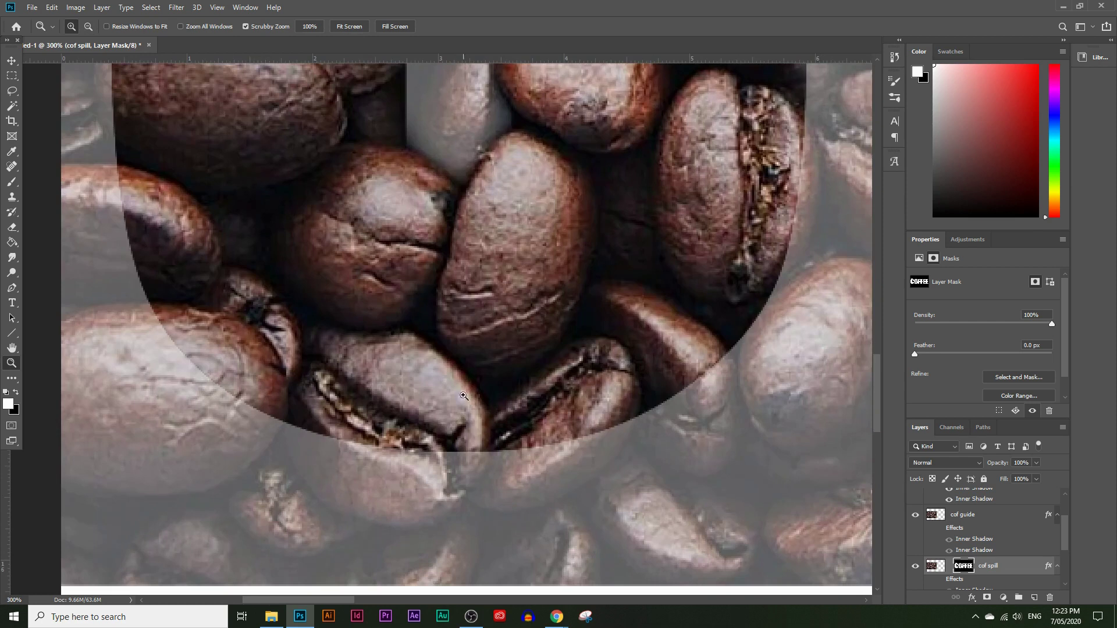
{"action": "left_click", "coordinate": [314, 438], "text": "alt"}
{"action": "left_click", "coordinate": [314, 437], "text": "alt"}
{"action": "left_click", "coordinate": [646, 425]}
{"action": "scroll", "coordinate": [547, 419], "scroll_direction": "down", "scroll_amount": 1}
{"action": "key", "text": "b"}
{"action": "left_click_drag", "start_coordinate": [465, 407], "coordinate": [541, 414]}
Raise the brush hardness and extend the white painting over the neighbouring bean beneath the O's bottom edge.
{"action": "left_click", "coordinate": [84, 27]}
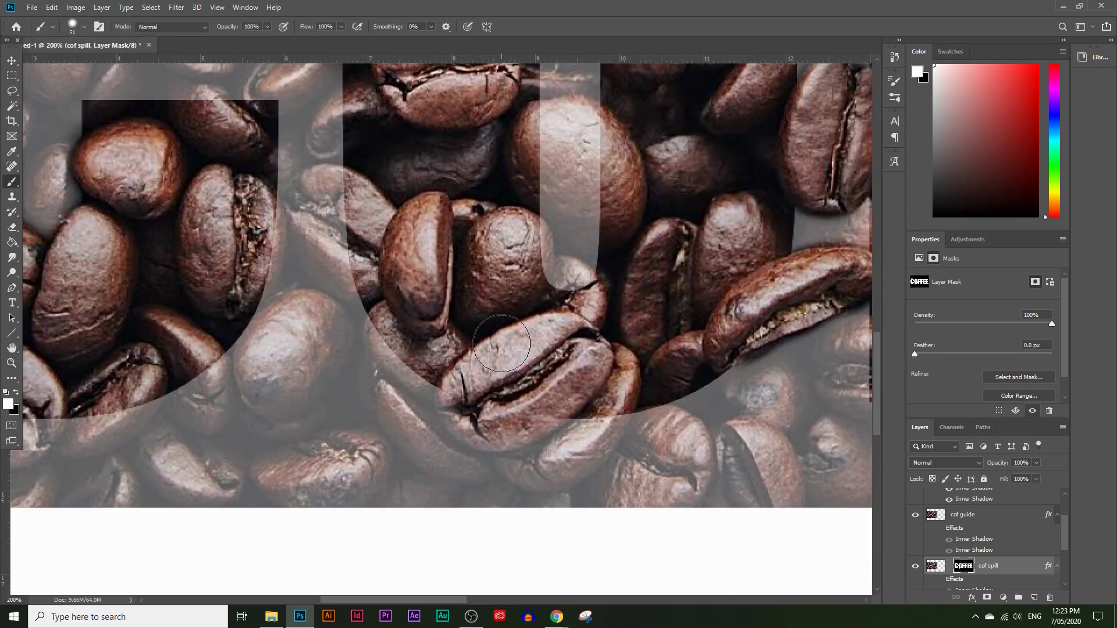
{"action": "left_click_drag", "start_coordinate": [465, 405], "coordinate": [542, 399]}
{"action": "left_click", "coordinate": [84, 27]}
{"action": "left_click_drag", "start_coordinate": [70, 91], "coordinate": [110, 92]}
{"action": "mouse_move", "coordinate": [476, 421]}
{"action": "left_mouse_down"}
{"action": "mouse_move", "coordinate": [466, 400]}
{"action": "mouse_move", "coordinate": [513, 414]}
{"action": "mouse_move", "coordinate": [557, 391]}
{"action": "mouse_move", "coordinate": [466, 391]}
{"action": "mouse_move", "coordinate": [489, 419]}
{"action": "mouse_move", "coordinate": [521, 406]}
{"action": "mouse_move", "coordinate": [525, 470]}
{"action": "mouse_move", "coordinate": [556, 473]}
{"action": "mouse_move", "coordinate": [584, 448]}
{"action": "left_mouse_up"}
{"action": "scroll", "coordinate": [521, 407], "scroll_direction": "up", "scroll_amount": 1}
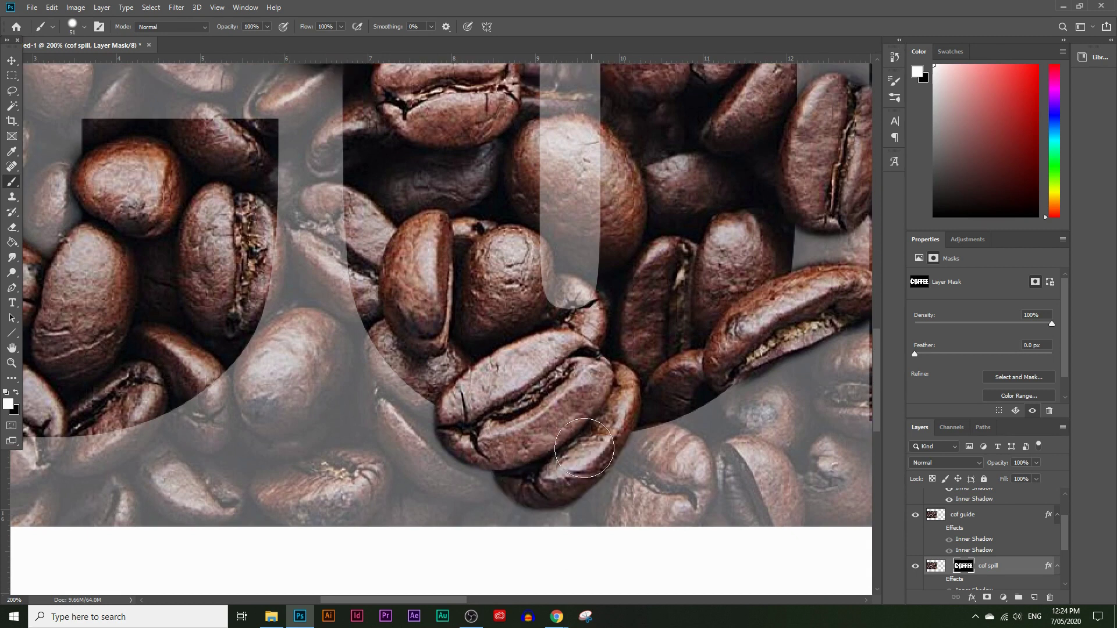
Readjust the brush hardness and touch up the edges of the two beans spilling below the O.
{"action": "left_click", "coordinate": [84, 26]}
{"action": "left_click_drag", "start_coordinate": [140, 92], "coordinate": [106, 92]}
{"action": "mouse_move", "coordinate": [464, 417]}
{"action": "left_mouse_down"}
{"action": "mouse_move", "coordinate": [565, 470]}
{"action": "mouse_move", "coordinate": [599, 424]}
{"action": "left_mouse_up"}
{"action": "scroll", "coordinate": [571, 444], "scroll_direction": "up", "scroll_amount": 1}
{"action": "scroll", "coordinate": [483, 368], "scroll_direction": "right", "scroll_amount": 6}
{"action": "scroll", "coordinate": [628, 294], "scroll_direction": "up", "scroll_amount": 3}
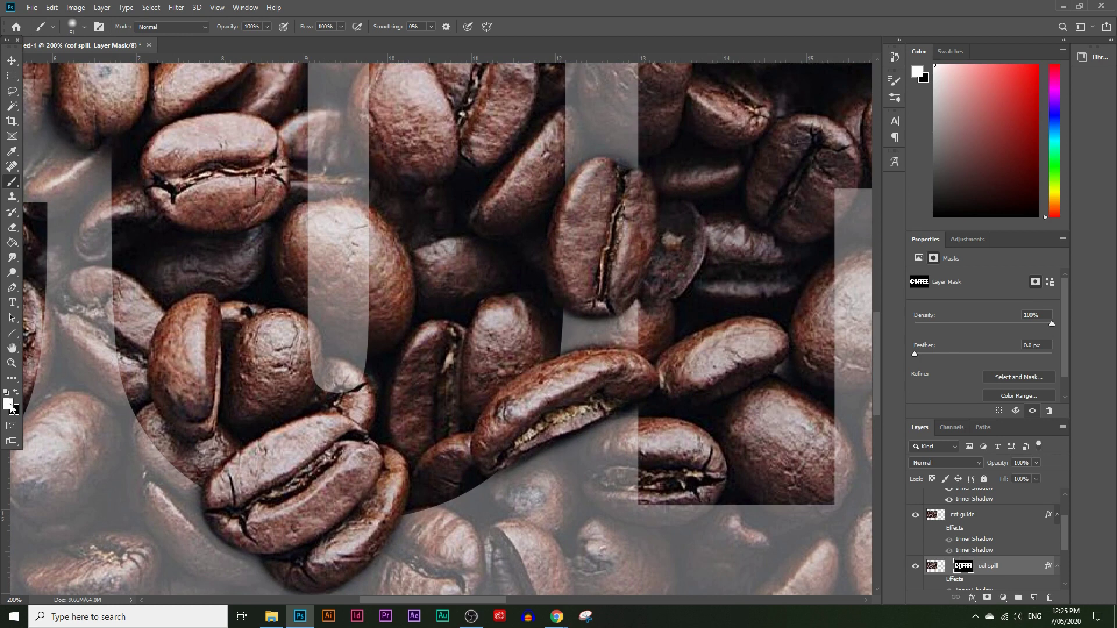
Touch up the cof spill mask around the beans between the O and the first F with a smaller brush.
{"action": "left_click", "coordinate": [354, 151], "text": "alt"}
{"action": "key", "text": "z"}
{"action": "left_click", "coordinate": [658, 324]}
{"action": "left_click", "coordinate": [657, 324]}
{"action": "key", "text": "b"}
{"action": "left_click", "coordinate": [84, 27]}
{"action": "left_click_drag", "start_coordinate": [84, 64], "coordinate": [79, 64]}
{"action": "mouse_move", "coordinate": [599, 362]}
{"action": "left_mouse_down"}
{"action": "mouse_move", "coordinate": [501, 364]}
{"action": "mouse_move", "coordinate": [547, 351]}
{"action": "left_mouse_up"}
{"action": "scroll", "coordinate": [501, 378], "scroll_direction": "up", "scroll_amount": 2}
Set the foreground colour to white and paint on the cof spill mask over the bean at the first F's upper-left corner.
{"action": "key", "text": "z"}
{"action": "left_click", "coordinate": [412, 431], "text": "alt"}
{"action": "left_click", "coordinate": [474, 258]}
{"action": "key", "text": "b"}
{"action": "left_click", "coordinate": [8, 404]}
{"action": "left_click", "coordinate": [634, 205]}
{"action": "left_click", "coordinate": [905, 202]}
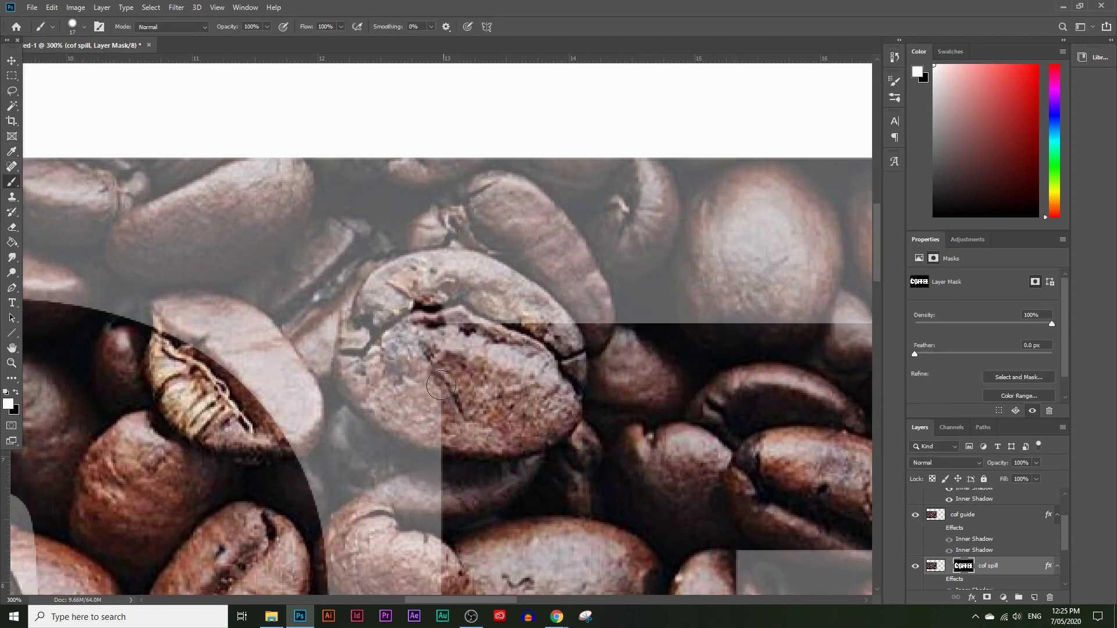
{"action": "left_click_drag", "start_coordinate": [461, 347], "coordinate": [451, 402]}
Adjust the brush size and hardness and paint the upper and outer edges of the bean at the F's corner.
{"action": "left_click", "coordinate": [84, 27]}
{"action": "left_click_drag", "start_coordinate": [87, 64], "coordinate": [79, 64]}
{"action": "mouse_move", "coordinate": [417, 311]}
{"action": "left_mouse_down"}
{"action": "mouse_move", "coordinate": [532, 326]}
{"action": "mouse_move", "coordinate": [538, 305]}
{"action": "left_mouse_up"}
{"action": "left_click", "coordinate": [84, 27]}
{"action": "left_click_drag", "start_coordinate": [117, 91], "coordinate": [110, 91]}
{"action": "mouse_move", "coordinate": [471, 285]}
{"action": "left_mouse_down"}
{"action": "mouse_move", "coordinate": [410, 291]}
{"action": "mouse_move", "coordinate": [382, 384]}
{"action": "mouse_move", "coordinate": [410, 430]}
{"action": "left_mouse_up"}
Set the brush to 67 px with 0% hardness and soften the mask along the left side of the F's corner bean.
{"action": "left_click", "coordinate": [83, 27]}
{"action": "left_click", "coordinate": [416, 416]}
{"action": "mouse_move", "coordinate": [110, 91]}
{"action": "left_mouse_down"}
{"action": "mouse_move", "coordinate": [91, 91]}
{"action": "mouse_move", "coordinate": [89, 64]}
{"action": "left_mouse_up"}
{"action": "left_click", "coordinate": [84, 27]}
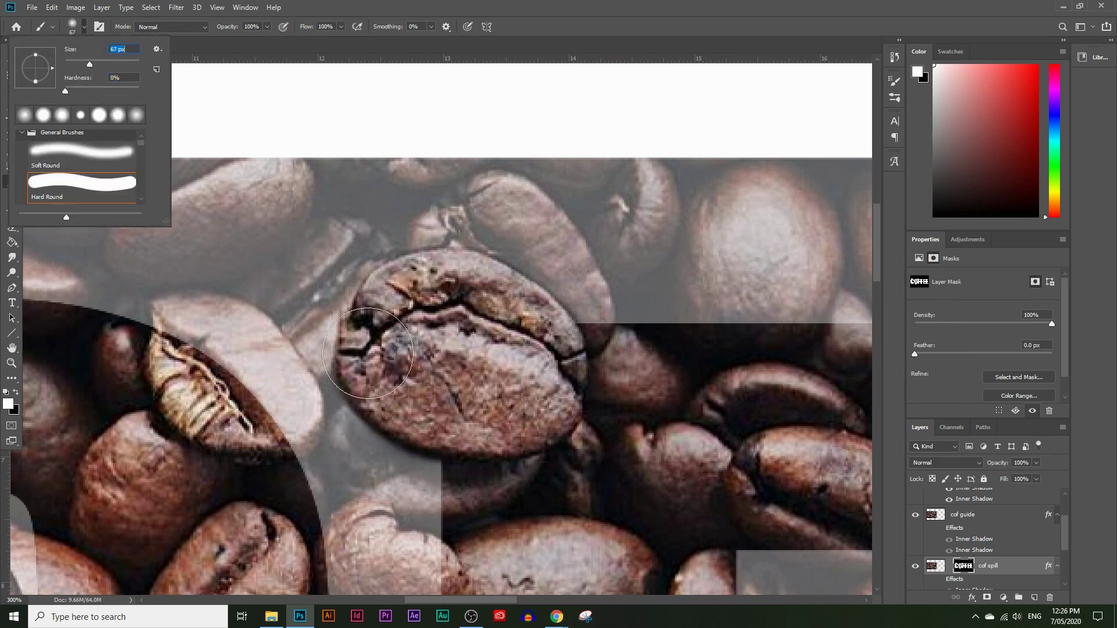
{"action": "left_click_drag", "start_coordinate": [398, 437], "coordinate": [397, 354]}
Swap the mask painting colour and clean up the top edge of the F's corner bean with a smaller brush.
{"action": "key", "text": "x"}
{"action": "left_click", "coordinate": [85, 28]}
{"action": "left_click_drag", "start_coordinate": [89, 65], "coordinate": [71, 65]}
{"action": "left_click_drag", "start_coordinate": [433, 240], "coordinate": [537, 264]}
Paint on the cof spill mask over the open bean at the O's upper-right edge, adjusting the brush hardness and size.
{"action": "mouse_move", "coordinate": [205, 369]}
{"action": "left_mouse_down"}
{"action": "mouse_move", "coordinate": [309, 439]}
{"action": "mouse_move", "coordinate": [159, 317]}
{"action": "mouse_move", "coordinate": [279, 407]}
{"action": "left_mouse_up"}
{"action": "left_click", "coordinate": [84, 27]}
{"action": "left_click_drag", "start_coordinate": [92, 90], "coordinate": [69, 92]}
{"action": "left_click_drag", "start_coordinate": [160, 303], "coordinate": [297, 384]}
{"action": "key", "text": "bracketright"}
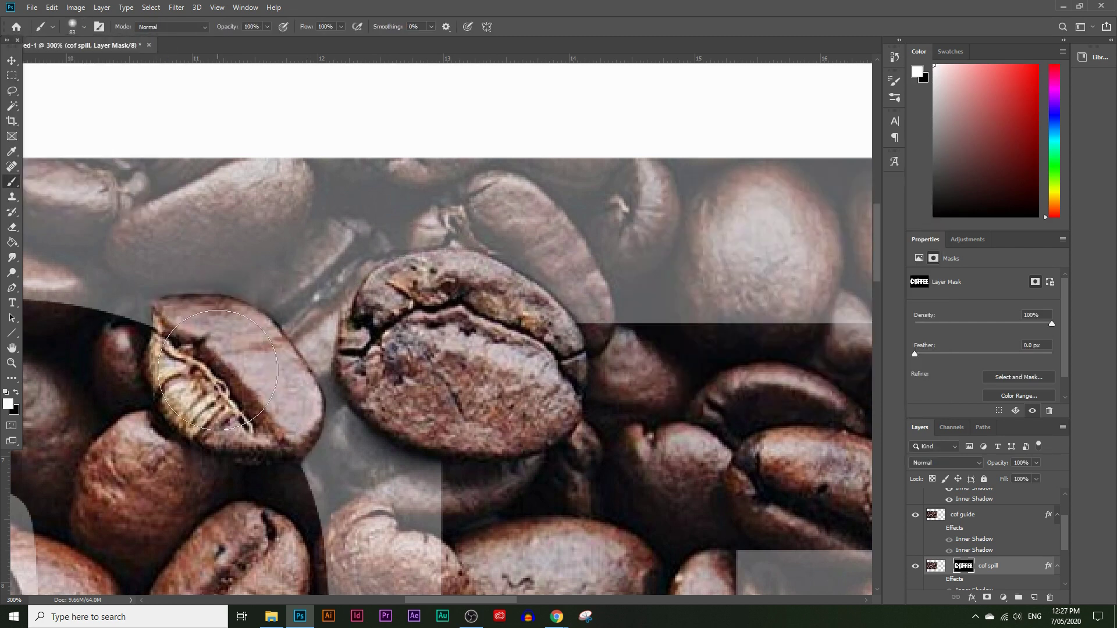
Hide the cof guide layer and check the spilled beans on the C, O and first F.
{"action": "key", "text": "z"}
{"action": "left_click_drag", "start_coordinate": [453, 274], "coordinate": [337, 279]}
{"action": "left_click", "coordinate": [915, 515]}
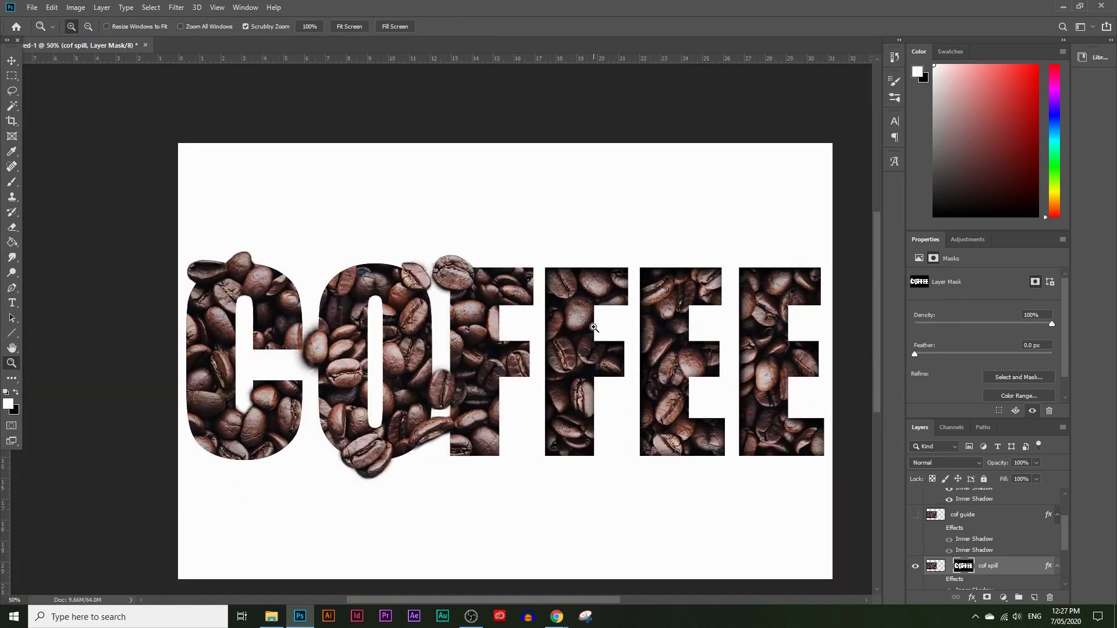
{"action": "left_click", "coordinate": [574, 303], "text": "alt"}
Paint on the cof spill mask to reveal the bean at the end of the first F's middle arm, raising the brush hardness.
{"action": "left_click", "coordinate": [492, 314]}
{"action": "left_click", "coordinate": [492, 314]}
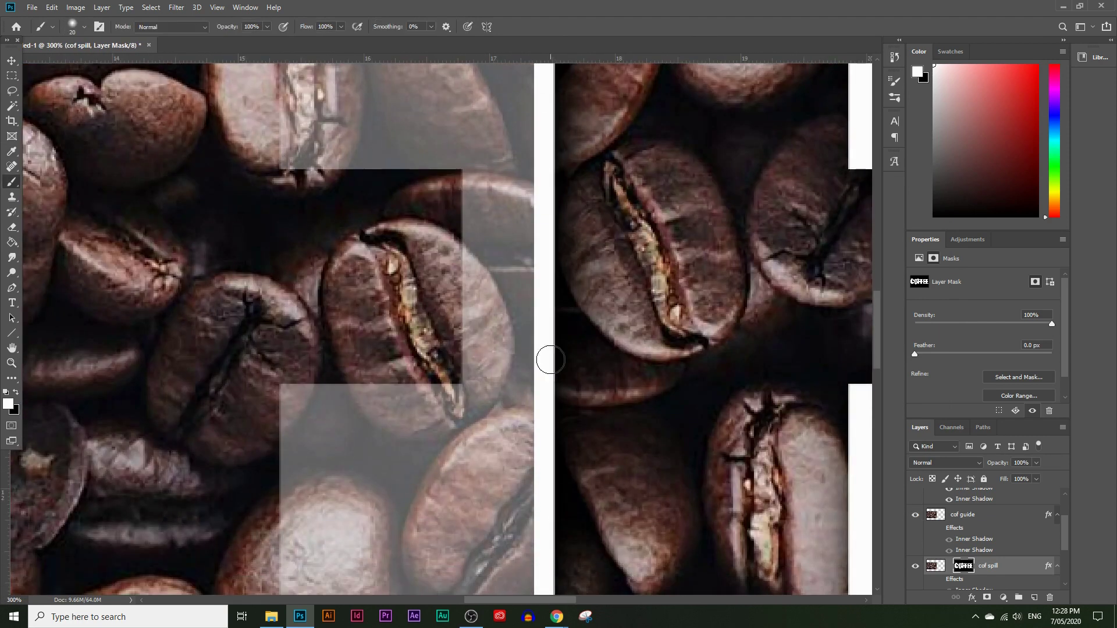
{"action": "mouse_move", "coordinate": [378, 407]}
{"action": "left_mouse_down"}
{"action": "mouse_move", "coordinate": [477, 256]}
{"action": "mouse_move", "coordinate": [506, 344]}
{"action": "mouse_move", "coordinate": [384, 401]}
{"action": "mouse_move", "coordinate": [447, 424]}
{"action": "left_mouse_up"}
{"action": "left_click", "coordinate": [84, 27]}
{"action": "left_click_drag", "start_coordinate": [96, 89], "coordinate": [127, 90]}
{"action": "left_click_drag", "start_coordinate": [367, 390], "coordinate": [444, 417]}
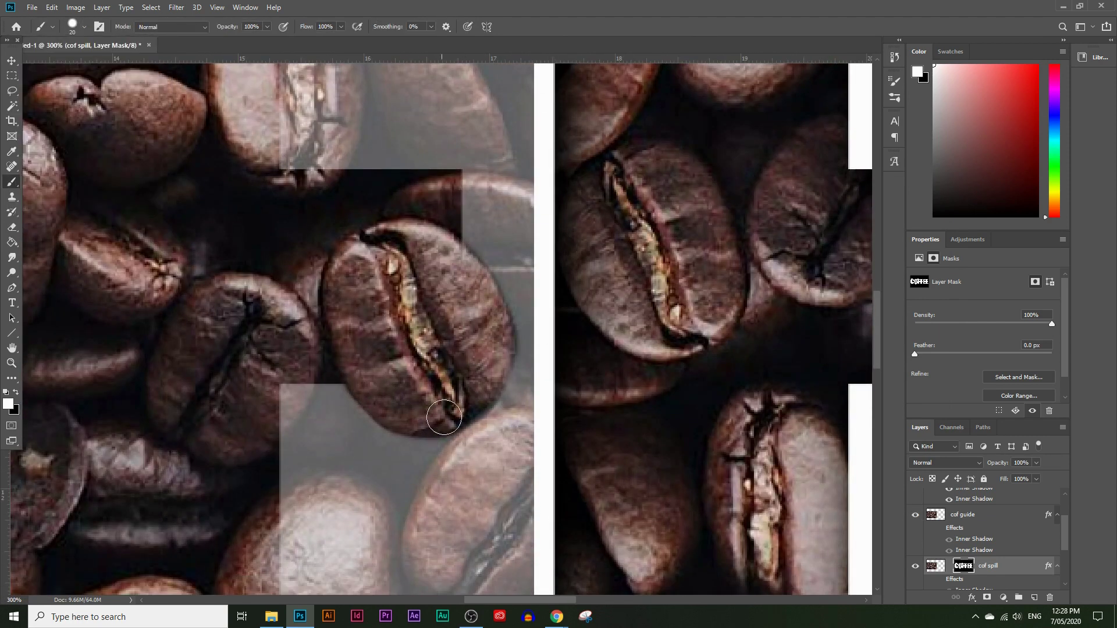
Reveal the bean at the foot of the first F's stem on the cof spill mask, lowering the brush hardness and enlarging the brush.
{"action": "scroll", "coordinate": [421, 419], "scroll_direction": "down", "scroll_amount": 13}
{"action": "scroll", "coordinate": [419, 349], "scroll_direction": "up", "scroll_amount": 6}
{"action": "scroll", "coordinate": [410, 209], "scroll_direction": "down", "scroll_amount": 5}
{"action": "left_click", "coordinate": [84, 27]}
{"action": "left_click_drag", "start_coordinate": [127, 89], "coordinate": [102, 90]}
{"action": "mouse_move", "coordinate": [270, 412]}
{"action": "left_mouse_down"}
{"action": "mouse_move", "coordinate": [287, 427]}
{"action": "mouse_move", "coordinate": [272, 480]}
{"action": "mouse_move", "coordinate": [261, 461]}
{"action": "mouse_move", "coordinate": [243, 499]}
{"action": "mouse_move", "coordinate": [194, 489]}
{"action": "left_mouse_up"}
{"action": "left_click", "coordinate": [84, 27]}
{"action": "left_click_drag", "start_coordinate": [72, 63], "coordinate": [81, 63]}
{"action": "mouse_move", "coordinate": [183, 471]}
{"action": "left_mouse_down"}
{"action": "mouse_move", "coordinate": [244, 422]}
{"action": "mouse_move", "coordinate": [198, 455]}
{"action": "mouse_move", "coordinate": [272, 426]}
{"action": "mouse_move", "coordinate": [256, 457]}
{"action": "left_mouse_up"}
Paint the bean at the O's upper-left edge into the cof spill mask, increasing the brush hardness for its outline.
{"action": "key", "text": "z"}
{"action": "left_click", "coordinate": [360, 390], "text": "alt"}
{"action": "left_click", "coordinate": [360, 384], "text": "alt"}
{"action": "left_click", "coordinate": [361, 326], "text": "alt"}
{"action": "left_click", "coordinate": [361, 315], "text": "alt"}
{"action": "double_click", "coordinate": [271, 226]}
{"action": "double_click", "coordinate": [272, 227]}
{"action": "key", "text": "b"}
{"action": "left_click_drag", "start_coordinate": [305, 319], "coordinate": [320, 321]}
{"action": "left_click", "coordinate": [85, 27]}
{"action": "left_click_drag", "start_coordinate": [102, 89], "coordinate": [120, 90]}
{"action": "mouse_move", "coordinate": [335, 289]}
{"action": "left_mouse_down"}
{"action": "mouse_move", "coordinate": [364, 271]}
{"action": "mouse_move", "coordinate": [333, 279]}
{"action": "mouse_move", "coordinate": [314, 392]}
{"action": "left_mouse_up"}
Lower the brush hardness and soften the mask around the bean at the O's upper-left edge.
{"action": "left_click", "coordinate": [85, 27]}
{"action": "left_click_drag", "start_coordinate": [120, 90], "coordinate": [93, 90]}
{"action": "mouse_move", "coordinate": [308, 337]}
{"action": "left_mouse_down"}
{"action": "mouse_move", "coordinate": [345, 278]}
{"action": "mouse_move", "coordinate": [337, 285]}
{"action": "left_mouse_up"}
Hide the cof guide layer and view the whole word.
{"action": "key", "text": "z"}
{"action": "left_click", "coordinate": [449, 364], "text": "alt"}
{"action": "left_click", "coordinate": [449, 363], "text": "alt"}
{"action": "left_click", "coordinate": [451, 365], "text": "alt"}
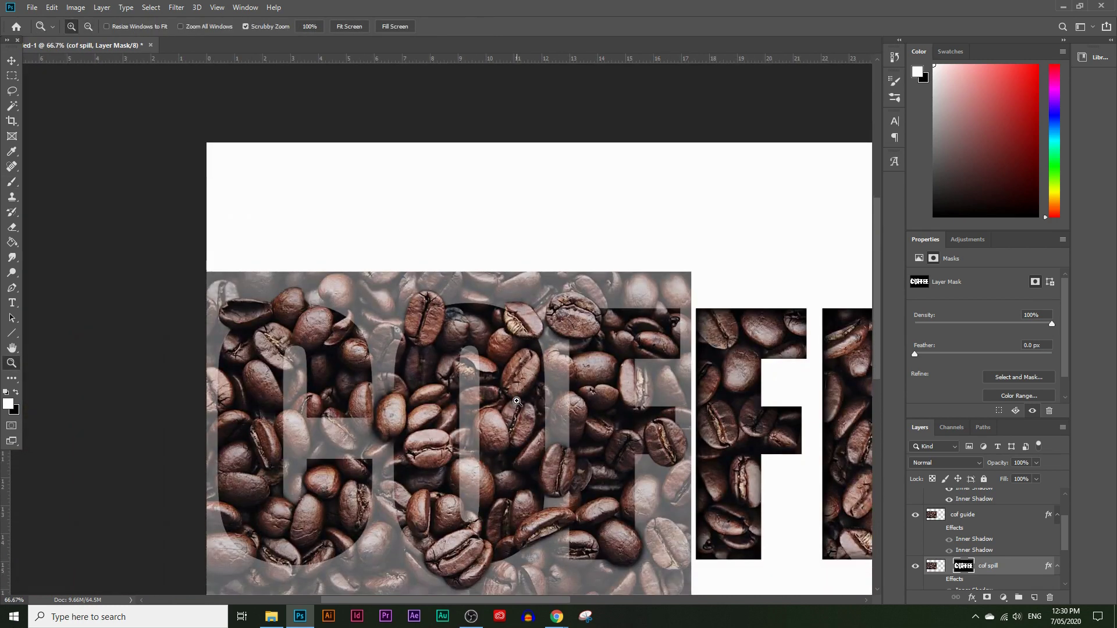
{"action": "left_click", "coordinate": [454, 370], "text": "alt"}
{"action": "left_click", "coordinate": [916, 514]}
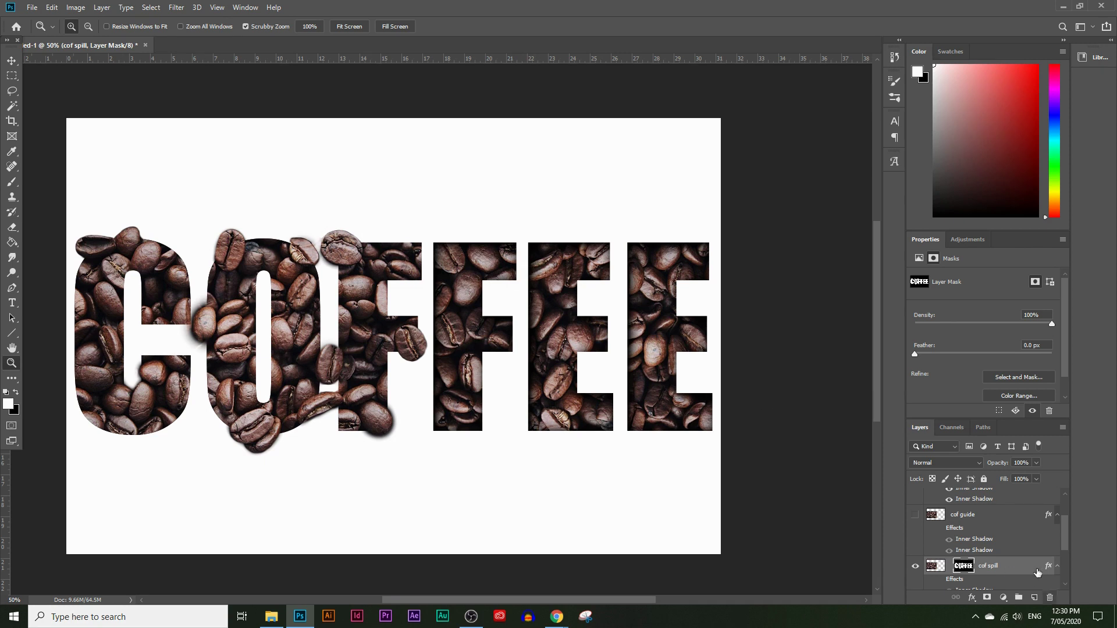
Duplicate the fee layer as fee spill and hide the copy's layer effects.
{"action": "scroll", "coordinate": [1024, 547], "scroll_direction": "up", "scroll_amount": 2}
{"action": "left_click", "coordinate": [989, 519]}
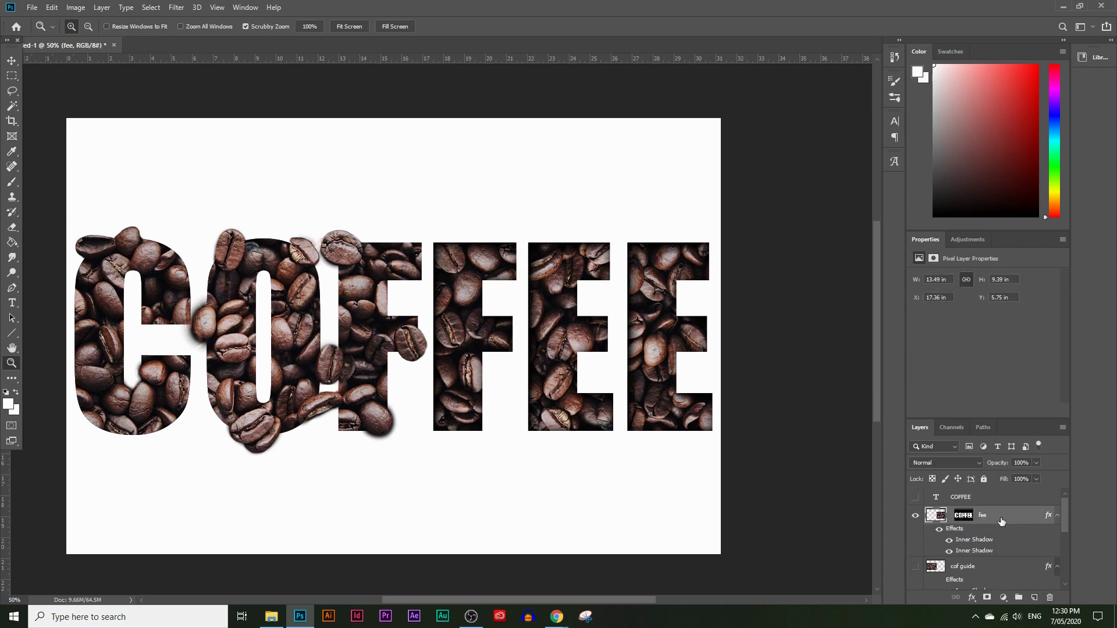
{"action": "left_click_drag", "start_coordinate": [1000, 518], "coordinate": [1036, 597]}
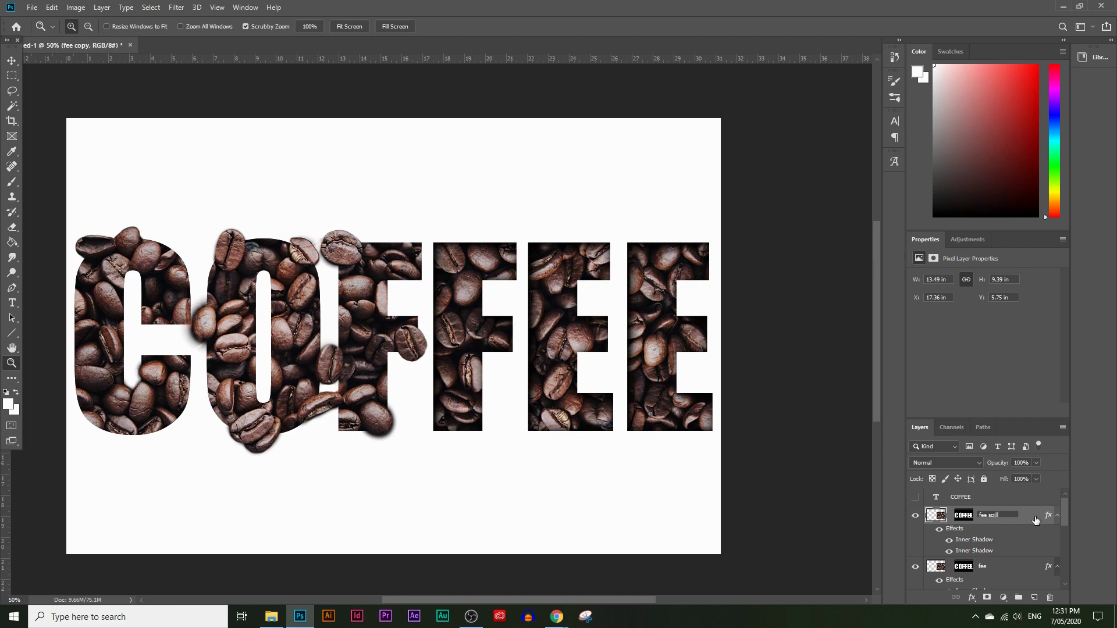
{"action": "left_click", "coordinate": [940, 530]}
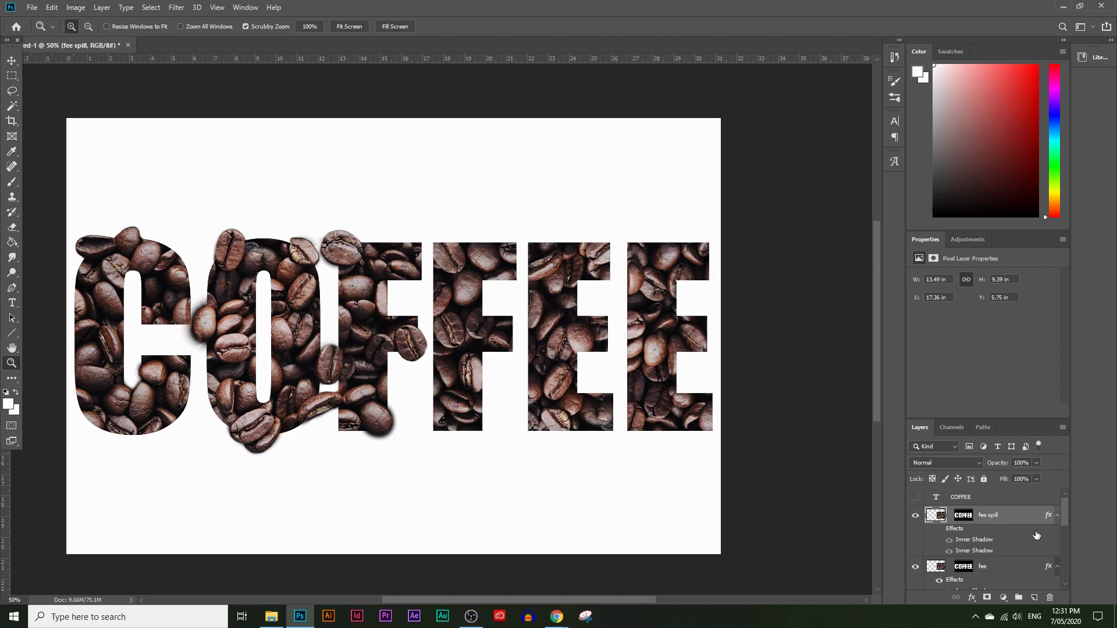
Make a copy of the fee spill layer named fee guide, without its layer mask and at 62% opacity.
{"action": "left_click_drag", "start_coordinate": [1009, 516], "coordinate": [1035, 595]}
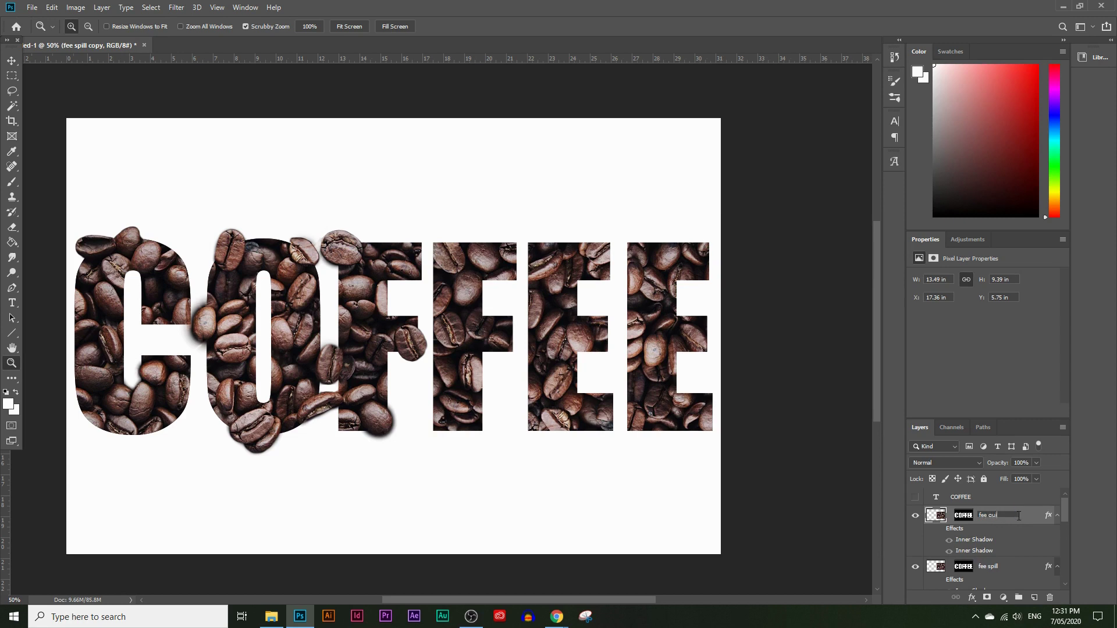
{"action": "right_click", "coordinate": [968, 514]}
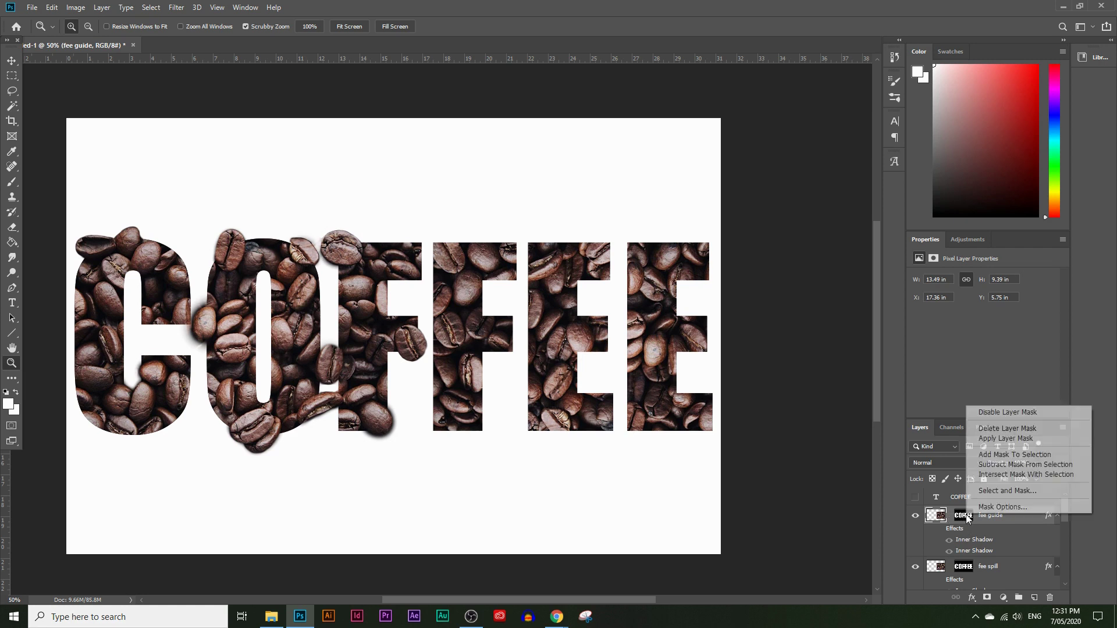
{"action": "left_click", "coordinate": [998, 430]}
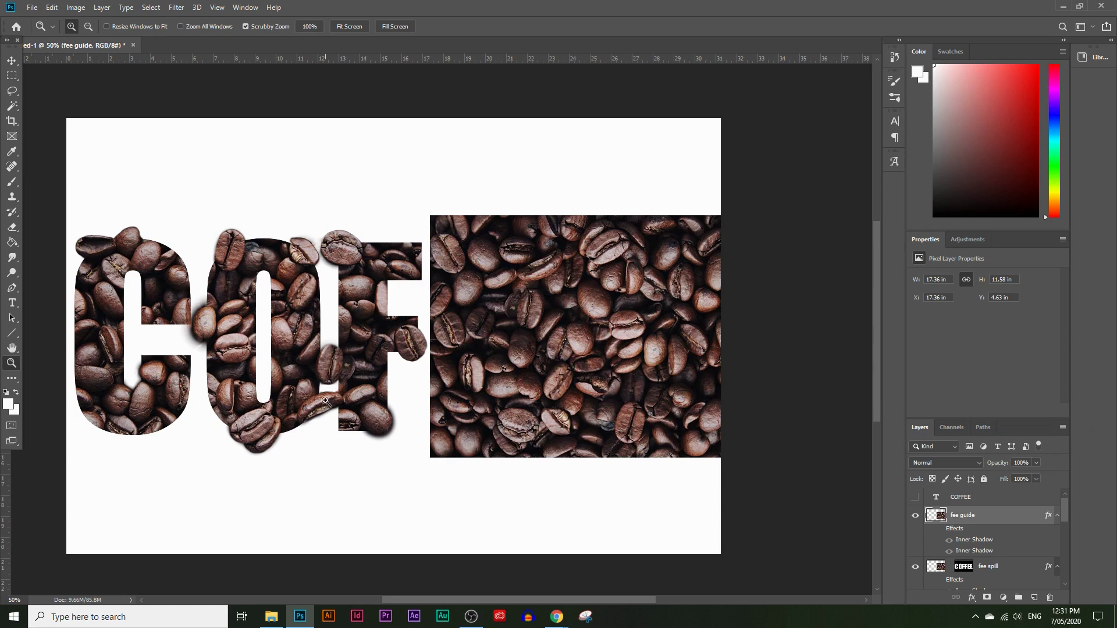
{"action": "left_click", "coordinate": [1036, 463]}
{"action": "left_click_drag", "start_coordinate": [1019, 474], "coordinate": [1018, 474]}
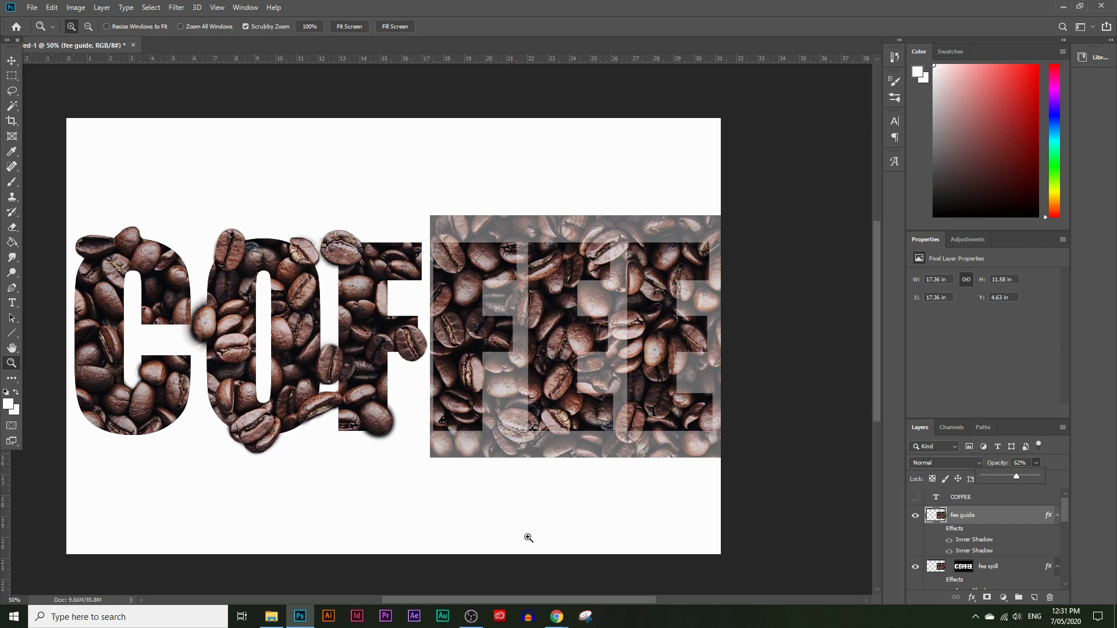
Paint on the fee spill mask to reveal the beans in the gap between the second F and the first E.
{"action": "left_click_drag", "start_coordinate": [533, 599], "coordinate": [551, 587]}
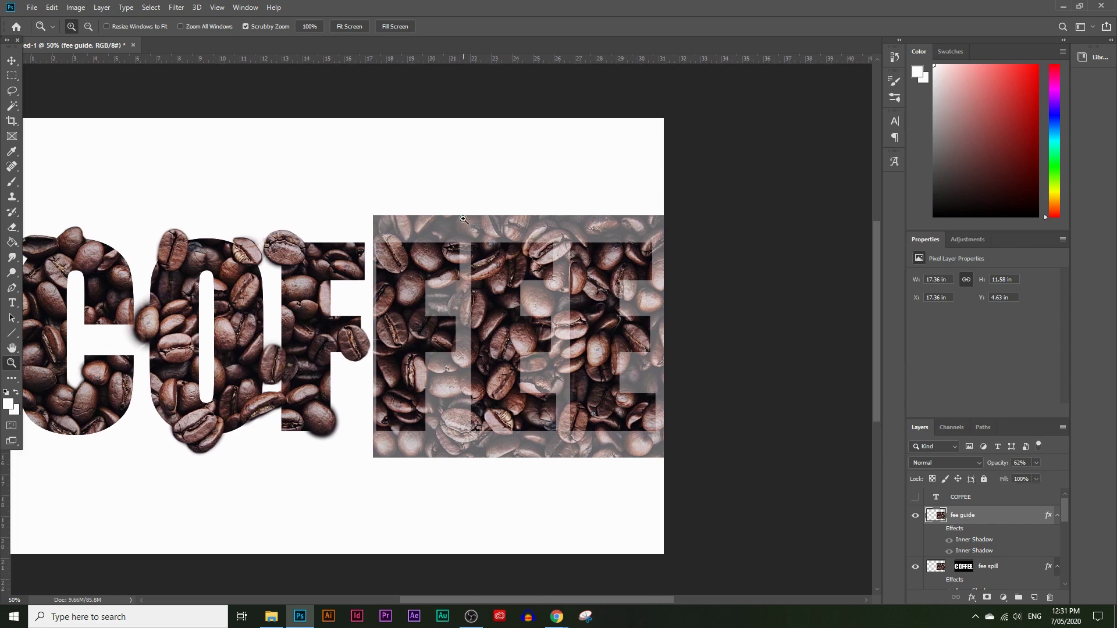
{"action": "left_click", "coordinate": [528, 300]}
{"action": "left_click", "coordinate": [508, 278]}
{"action": "scroll", "coordinate": [402, 206], "scroll_direction": "up", "scroll_amount": 1}
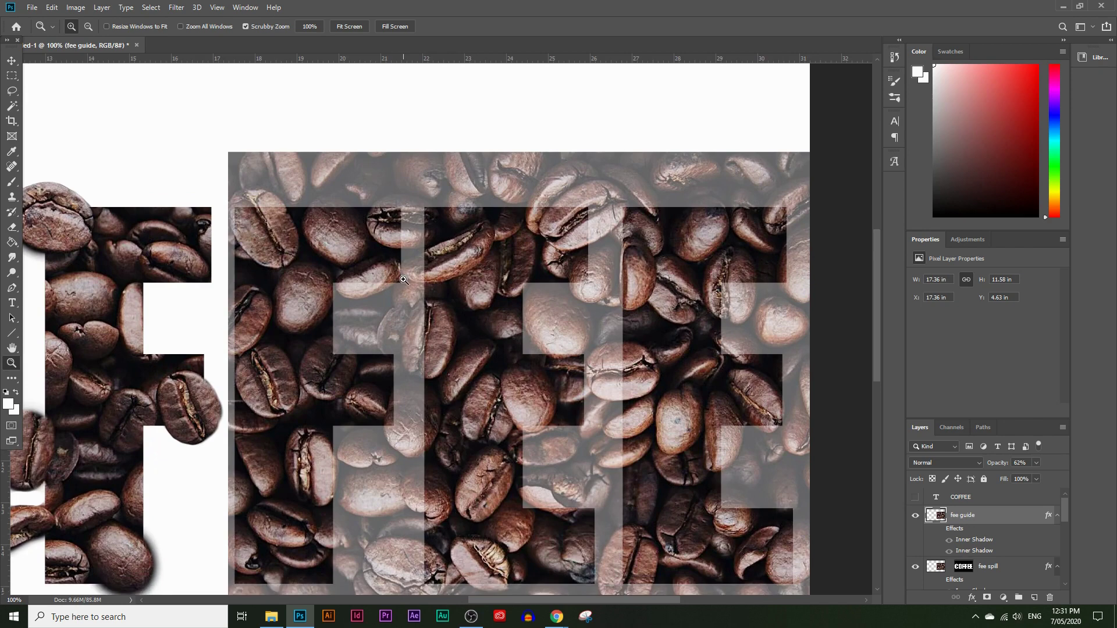
{"action": "left_click", "coordinate": [371, 320]}
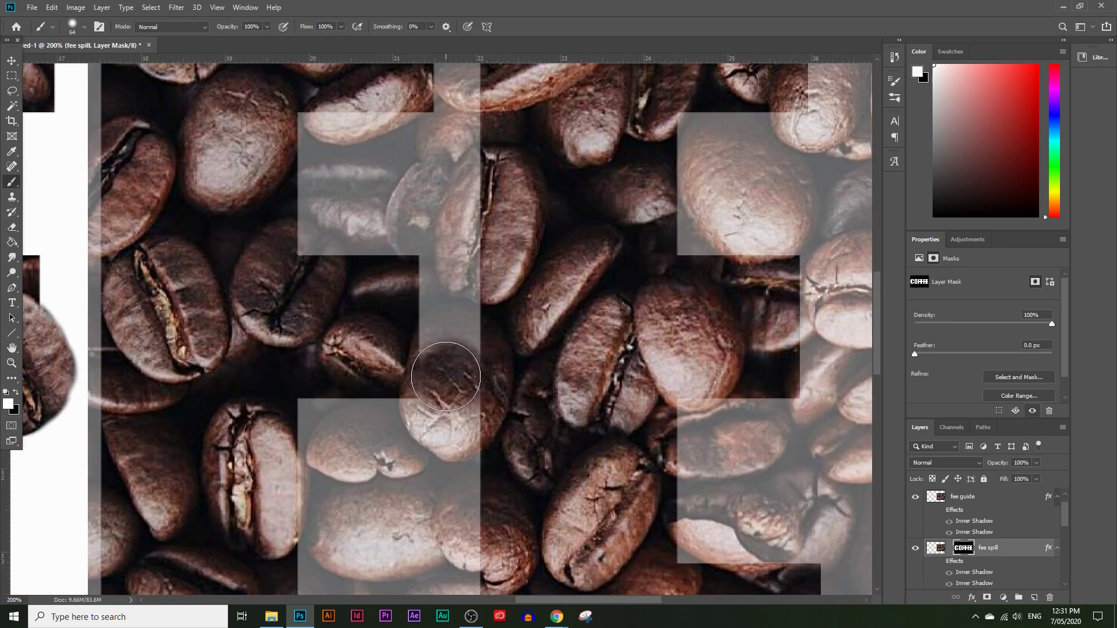
{"action": "mouse_move", "coordinate": [448, 407]}
{"action": "left_mouse_down"}
{"action": "mouse_move", "coordinate": [436, 374]}
{"action": "mouse_move", "coordinate": [465, 360]}
{"action": "left_mouse_up"}
{"action": "left_click", "coordinate": [84, 26]}
{"action": "left_click", "coordinate": [457, 337]}
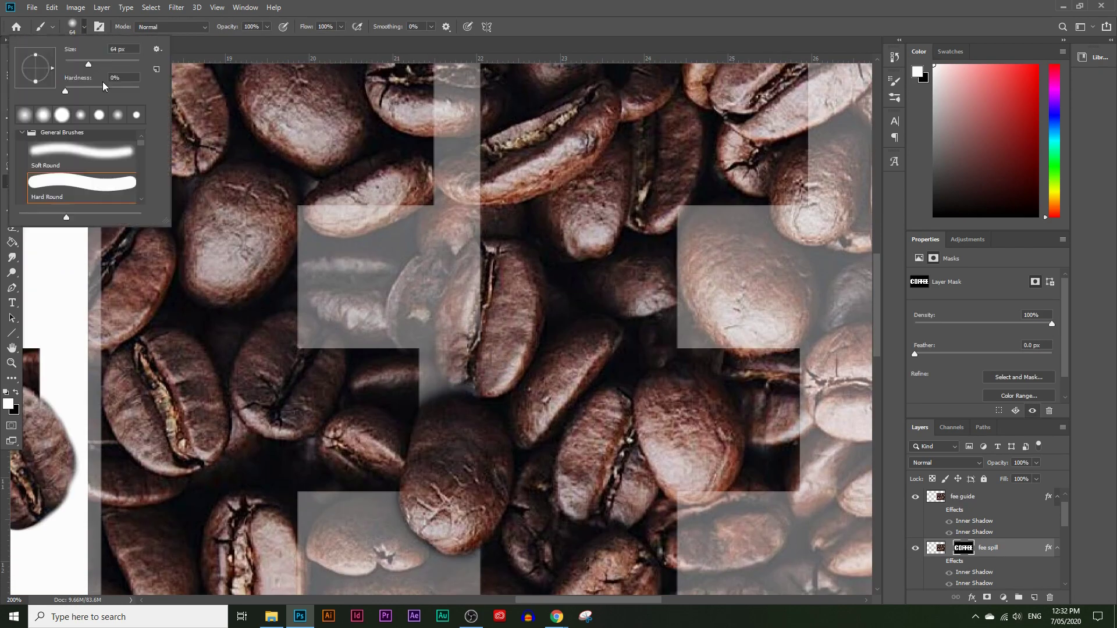
{"action": "left_click", "coordinate": [483, 307]}
{"action": "mouse_move", "coordinate": [483, 250]}
{"action": "left_mouse_down"}
{"action": "mouse_move", "coordinate": [459, 364]}
{"action": "mouse_move", "coordinate": [458, 311]}
{"action": "left_mouse_up"}
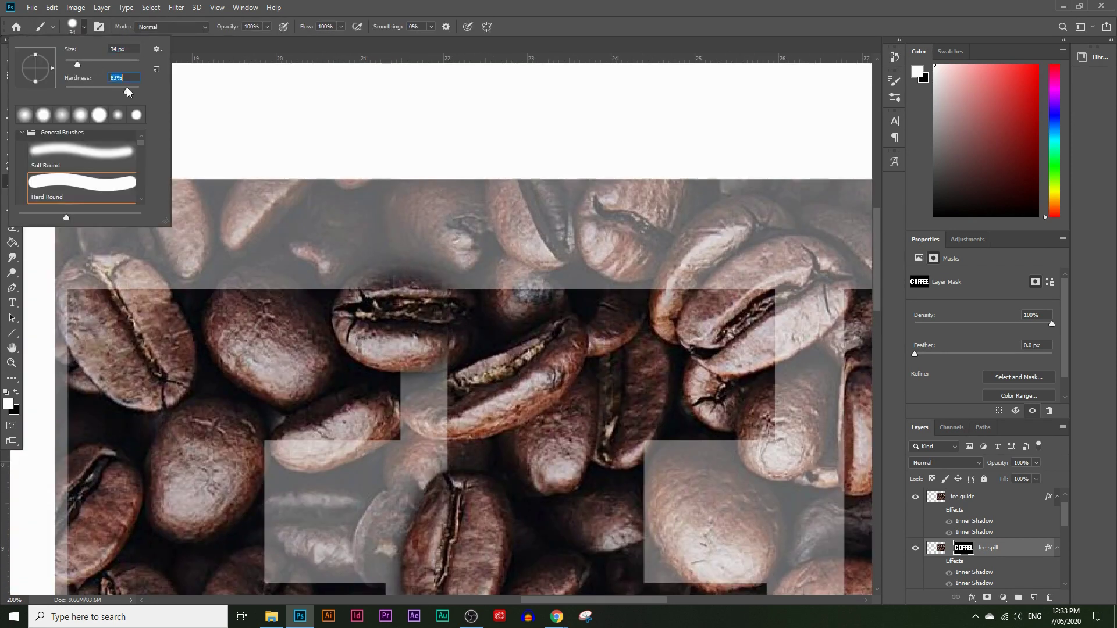
Reveal the bean at the right end of the second F's top edge with a slightly larger brush.
{"action": "mouse_move", "coordinate": [355, 291]}
{"action": "left_mouse_down"}
{"action": "mouse_move", "coordinate": [418, 289]}
{"action": "mouse_move", "coordinate": [453, 304]}
{"action": "left_mouse_up"}
{"action": "left_click", "coordinate": [84, 27]}
{"action": "left_click_drag", "start_coordinate": [82, 64], "coordinate": [92, 62]}
{"action": "left_click_drag", "start_coordinate": [369, 300], "coordinate": [444, 310]}
Reveal the bean over the middle of the second F's top edge, adjusting the brush size and hardness.
{"action": "left_click_drag", "start_coordinate": [253, 310], "coordinate": [282, 308]}
{"action": "left_click", "coordinate": [84, 27]}
{"action": "left_click_drag", "start_coordinate": [93, 62], "coordinate": [88, 63]}
{"action": "left_click_drag", "start_coordinate": [241, 308], "coordinate": [283, 309]}
{"action": "left_click", "coordinate": [84, 27]}
{"action": "left_click_drag", "start_coordinate": [88, 63], "coordinate": [96, 63]}
{"action": "left_click_drag", "start_coordinate": [75, 92], "coordinate": [85, 91]}
{"action": "left_click_drag", "start_coordinate": [251, 314], "coordinate": [265, 325]}
Paint the large bean at the first E's lower-left corner into the fee spill mask, lowering the brush hardness for its edges.
{"action": "key", "text": "z"}
{"action": "left_click", "coordinate": [350, 240], "text": "alt"}
{"action": "left_click", "coordinate": [350, 241], "text": "alt"}
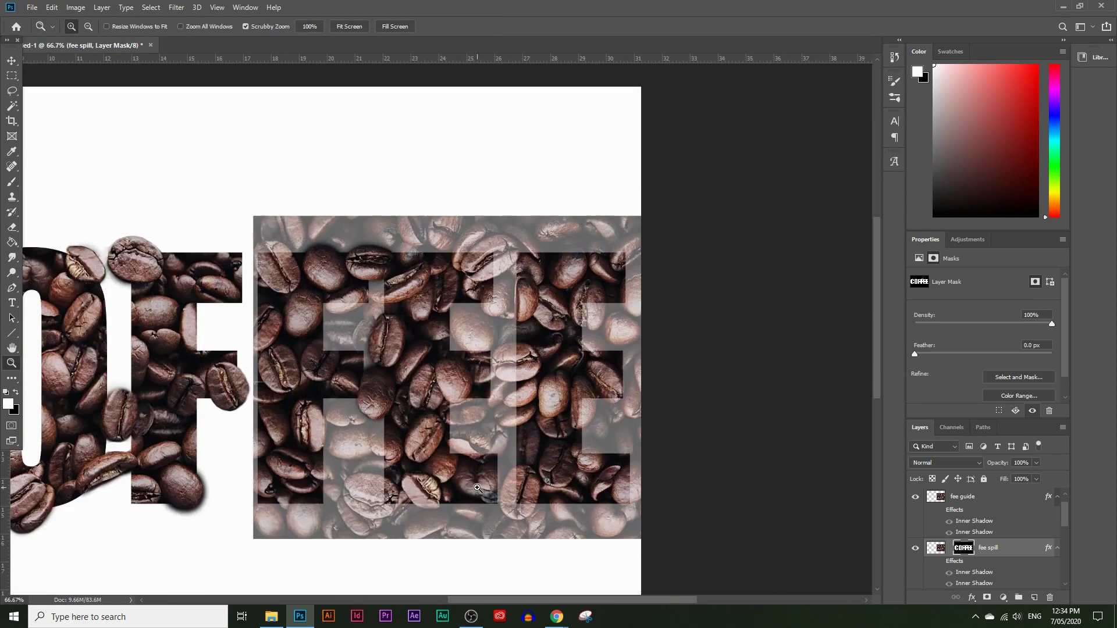
{"action": "left_click", "coordinate": [364, 540]}
{"action": "left_click", "coordinate": [364, 540]}
{"action": "left_click", "coordinate": [364, 540]}
{"action": "key", "text": "b"}
{"action": "left_click_drag", "start_coordinate": [407, 349], "coordinate": [335, 320]}
{"action": "left_click", "coordinate": [85, 26]}
{"action": "key", "text": "Return"}
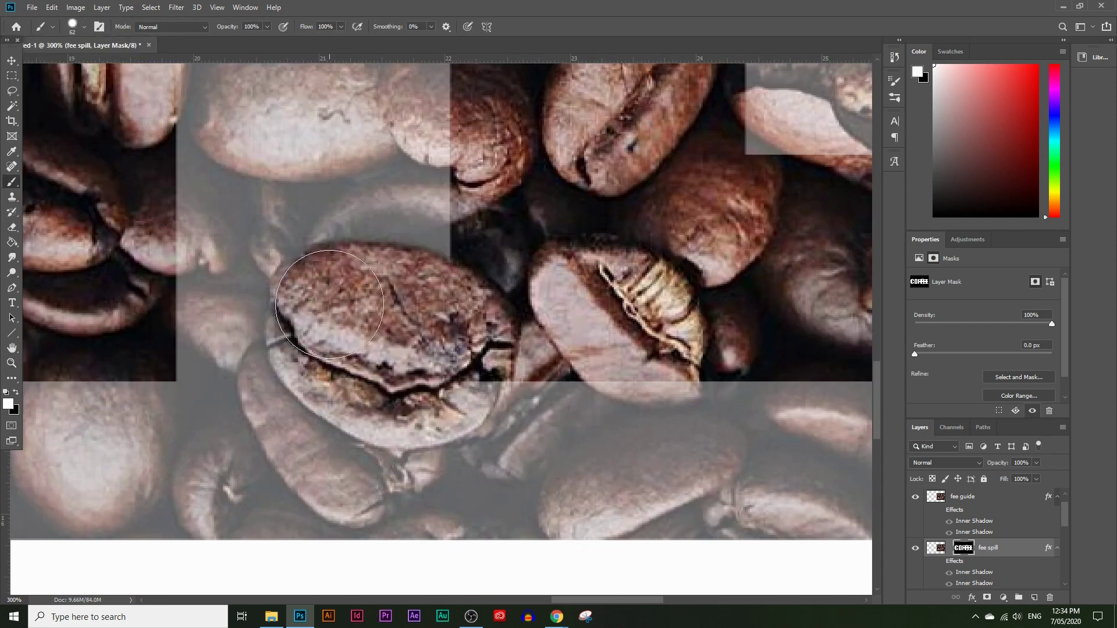
{"action": "left_click_drag", "start_coordinate": [387, 387], "coordinate": [320, 372]}
{"action": "left_click", "coordinate": [84, 27]}
{"action": "left_click_drag", "start_coordinate": [105, 92], "coordinate": [75, 92]}
Reveal the open bean on the first E's bottom edge on the fee spill mask, using brush sizes of 20 px and 15 px.
{"action": "key", "text": "z"}
{"action": "left_click", "coordinate": [583, 251], "text": "alt"}
{"action": "left_click", "coordinate": [477, 352]}
{"action": "key", "text": "b"}
{"action": "mouse_move", "coordinate": [402, 389]}
{"action": "left_mouse_down"}
{"action": "mouse_move", "coordinate": [442, 401]}
{"action": "mouse_move", "coordinate": [447, 392]}
{"action": "left_mouse_up"}
{"action": "left_click", "coordinate": [85, 26]}
{"action": "left_click_drag", "start_coordinate": [85, 62], "coordinate": [79, 62]}
{"action": "type", "text": "20"}
{"action": "key", "text": "Return"}
{"action": "left_click", "coordinate": [84, 27]}
{"action": "mouse_move", "coordinate": [394, 419]}
{"action": "left_mouse_down"}
{"action": "mouse_move", "coordinate": [501, 434]}
{"action": "mouse_move", "coordinate": [488, 452]}
{"action": "mouse_move", "coordinate": [507, 433]}
{"action": "mouse_move", "coordinate": [504, 443]}
{"action": "left_mouse_up"}
{"action": "type", "text": "15"}
{"action": "key", "text": "Return"}
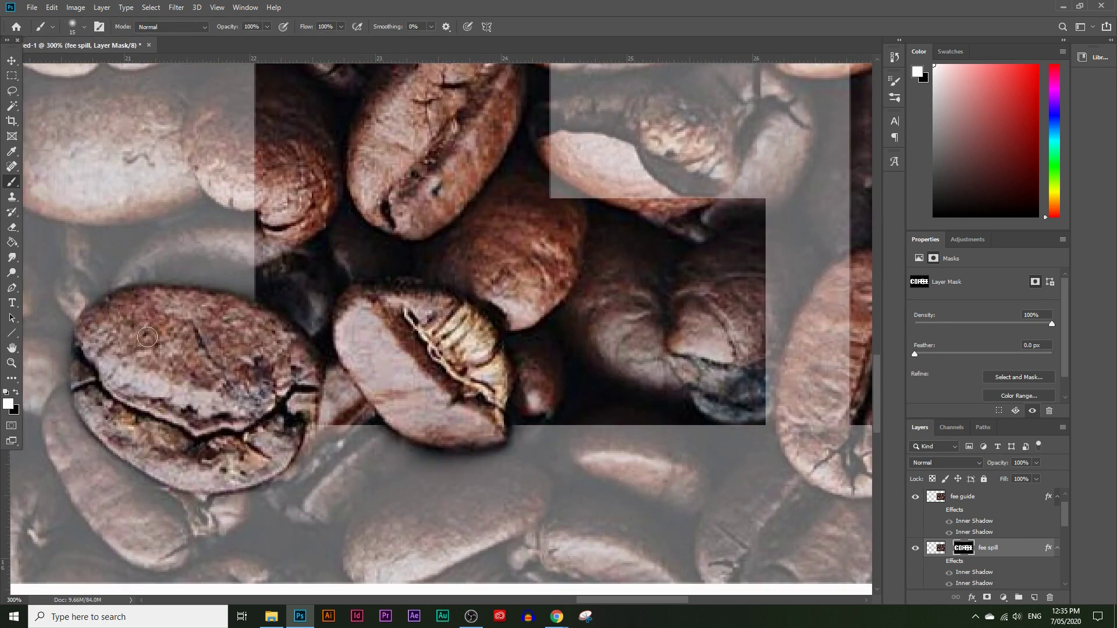
Hide the fee guide layer to check the beans revealed so far, and show it again.
{"action": "key", "text": "z"}
{"action": "left_click", "coordinate": [490, 457], "text": "alt"}
{"action": "left_click", "coordinate": [490, 456], "text": "alt"}
{"action": "left_click", "coordinate": [915, 497]}
{"action": "left_click", "coordinate": [575, 329], "text": "alt"}
{"action": "double_click", "coordinate": [575, 329]}
{"action": "left_click", "coordinate": [915, 496]}
{"action": "scroll", "coordinate": [591, 319], "scroll_direction": "right", "scroll_amount": 4}
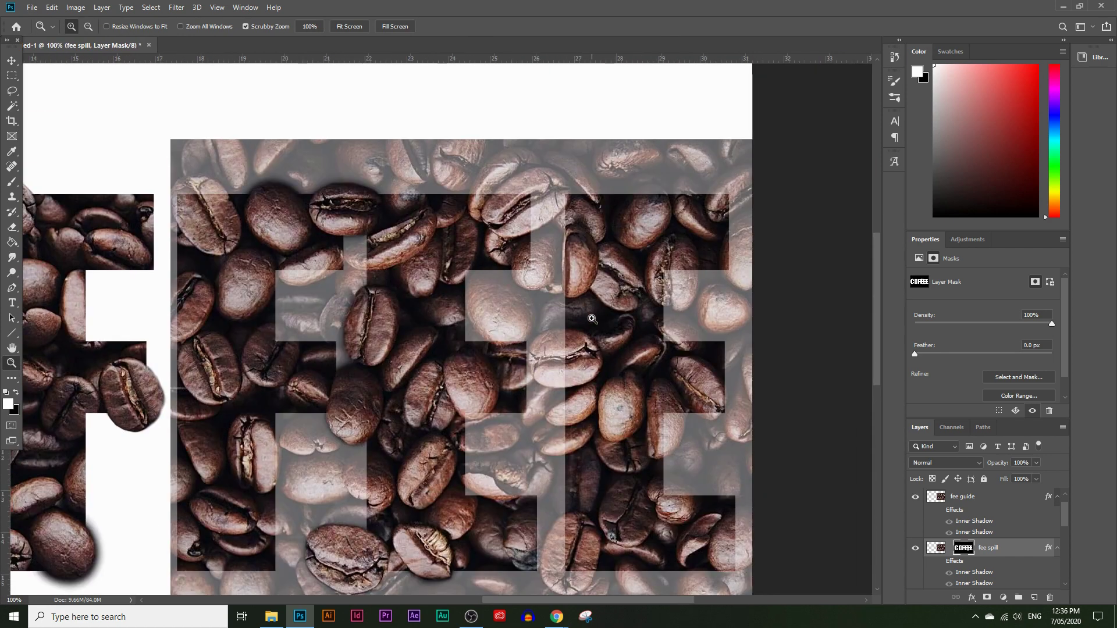
Reveal the bean at the last E's lower-left corner on the fee spill mask, enlarging the brush and lowering its hardness.
{"action": "left_click", "coordinate": [593, 320]}
{"action": "scroll", "coordinate": [594, 326], "scroll_direction": "down", "scroll_amount": 5}
{"action": "key", "text": "b"}
{"action": "left_click", "coordinate": [85, 26]}
{"action": "mouse_move", "coordinate": [570, 335]}
{"action": "left_mouse_down"}
{"action": "mouse_move", "coordinate": [494, 448]}
{"action": "mouse_move", "coordinate": [581, 470]}
{"action": "left_mouse_up"}
{"action": "left_click", "coordinate": [85, 27]}
{"action": "left_click_drag", "start_coordinate": [108, 64], "coordinate": [116, 64]}
{"action": "mouse_move", "coordinate": [543, 362]}
{"action": "left_mouse_down"}
{"action": "mouse_move", "coordinate": [518, 428]}
{"action": "mouse_move", "coordinate": [531, 379]}
{"action": "mouse_move", "coordinate": [526, 457]}
{"action": "mouse_move", "coordinate": [564, 441]}
{"action": "mouse_move", "coordinate": [553, 450]}
{"action": "mouse_move", "coordinate": [522, 387]}
{"action": "left_mouse_up"}
{"action": "left_click", "coordinate": [85, 27]}
{"action": "left_click_drag", "start_coordinate": [108, 86], "coordinate": [52, 86]}
{"action": "mouse_move", "coordinate": [521, 378]}
{"action": "left_mouse_down"}
{"action": "mouse_move", "coordinate": [550, 354]}
{"action": "mouse_move", "coordinate": [519, 428]}
{"action": "mouse_move", "coordinate": [547, 455]}
{"action": "mouse_move", "coordinate": [572, 426]}
{"action": "mouse_move", "coordinate": [557, 352]}
{"action": "left_mouse_up"}
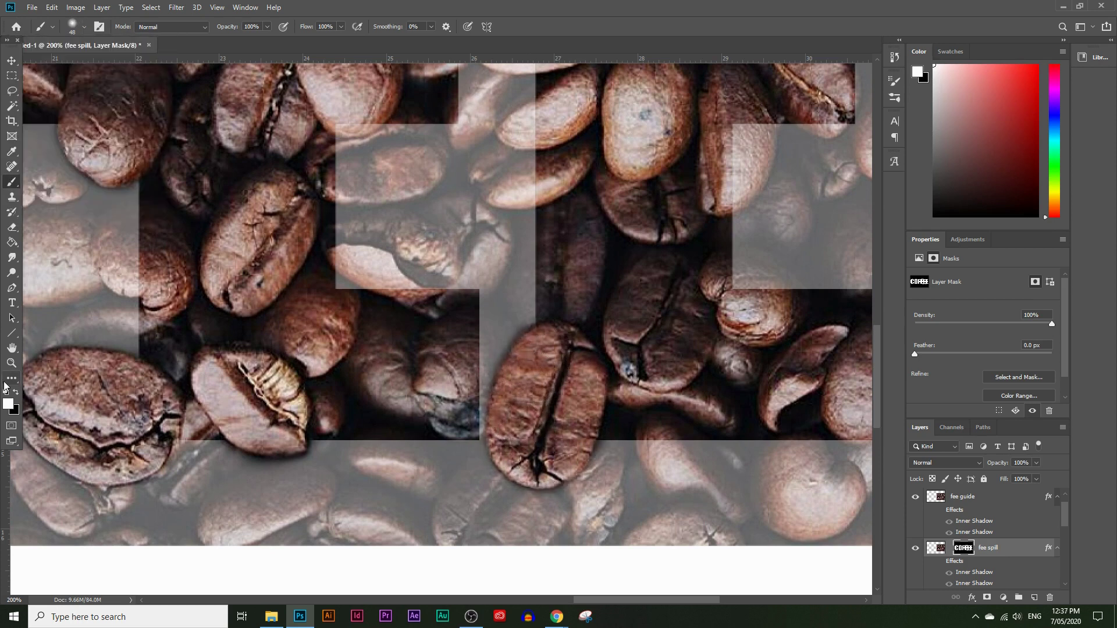
Paint the bean hanging below the last E's middle arm into the fee spill mask, adjusting the brush hardness and size.
{"action": "left_click", "coordinate": [11, 363]}
{"action": "left_click", "coordinate": [539, 407], "text": "alt"}
{"action": "scroll", "coordinate": [541, 373], "scroll_direction": "up", "scroll_amount": 2}
{"action": "left_click", "coordinate": [675, 291]}
{"action": "left_click", "coordinate": [11, 182]}
{"action": "mouse_move", "coordinate": [605, 459]}
{"action": "left_mouse_down"}
{"action": "mouse_move", "coordinate": [608, 419]}
{"action": "mouse_move", "coordinate": [594, 410]}
{"action": "left_mouse_up"}
{"action": "key", "text": "shift+bracketright"}
{"action": "key", "text": "bracketleft"}
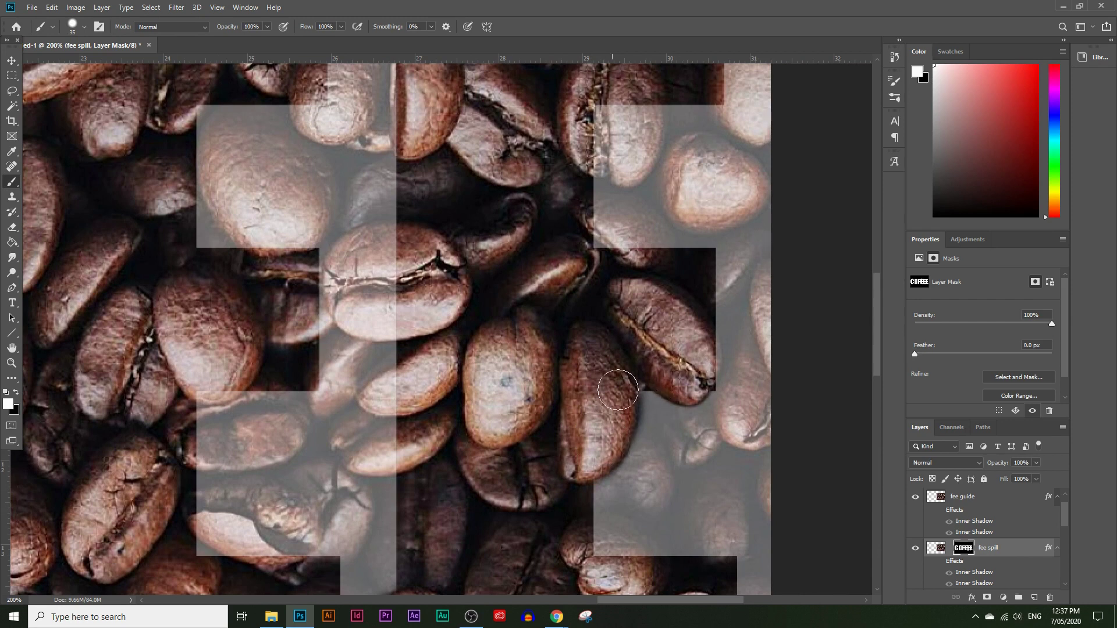
Reveal the bean hanging below the last E's top arm on the fee spill mask, adjusting the brush size and hardness.
{"action": "scroll", "coordinate": [618, 390], "scroll_direction": "up", "scroll_amount": 3}
{"action": "key", "text": "bracketright"}
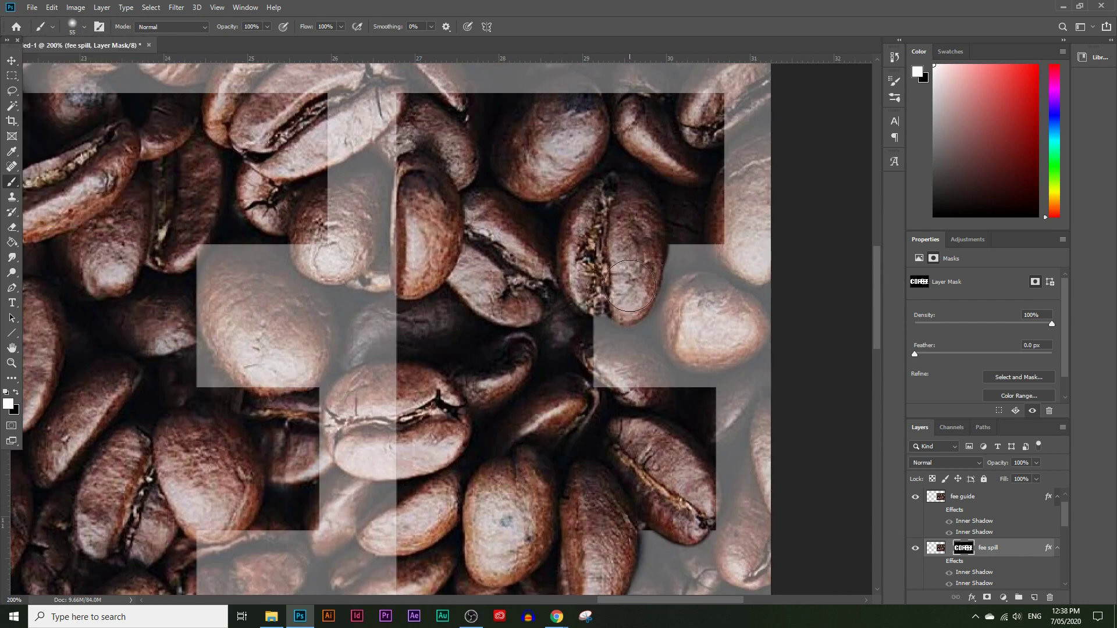
{"action": "scroll", "coordinate": [524, 273], "scroll_direction": "up", "scroll_amount": 2}
{"action": "key", "text": "shift+bracketright"}
{"action": "key", "text": "bracketleft"}
{"action": "key", "text": "bracketleft"}
{"action": "key", "text": "bracketleft"}
Paint the bean protruding from the left side of the last E's stem and set the foreground colour to black.
{"action": "scroll", "coordinate": [433, 401], "scroll_direction": "down", "scroll_amount": 10}
{"action": "mouse_move", "coordinate": [389, 333]}
{"action": "left_mouse_down"}
{"action": "mouse_move", "coordinate": [386, 344]}
{"action": "mouse_move", "coordinate": [389, 318]}
{"action": "left_mouse_up"}
{"action": "left_click", "coordinate": [8, 404]}
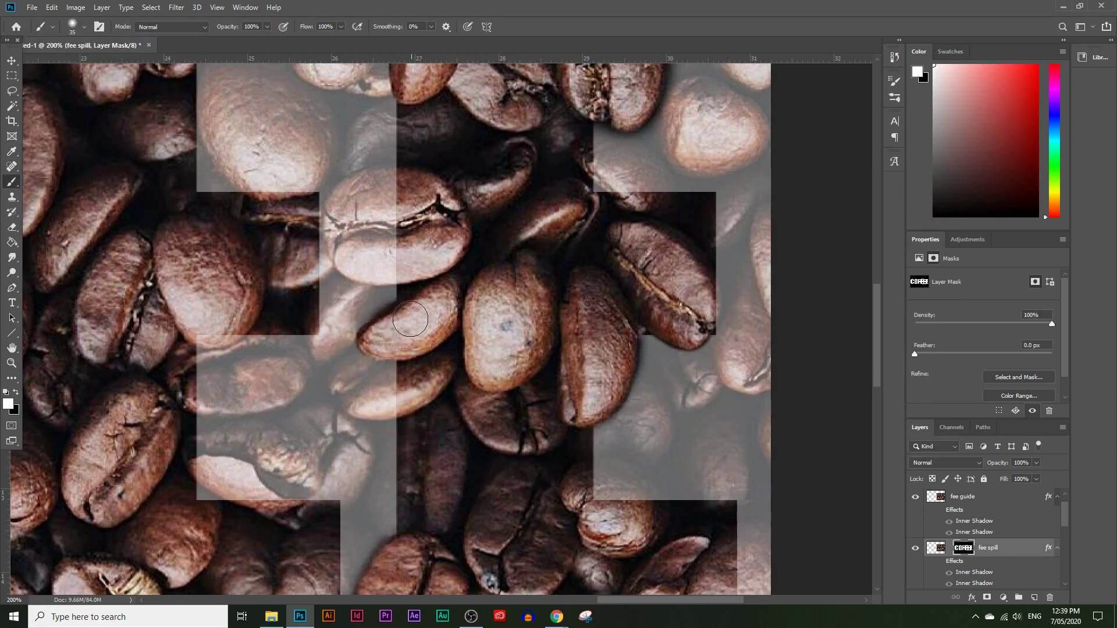
Reveal the beans bulging from the second F's lower stem and from the left side of the first E's lower stem.
{"action": "scroll", "coordinate": [254, 382], "scroll_direction": "down", "scroll_amount": 3}
{"action": "left_click_drag", "start_coordinate": [685, 401], "coordinate": [593, 402]}
{"action": "left_click_drag", "start_coordinate": [247, 346], "coordinate": [331, 352]}
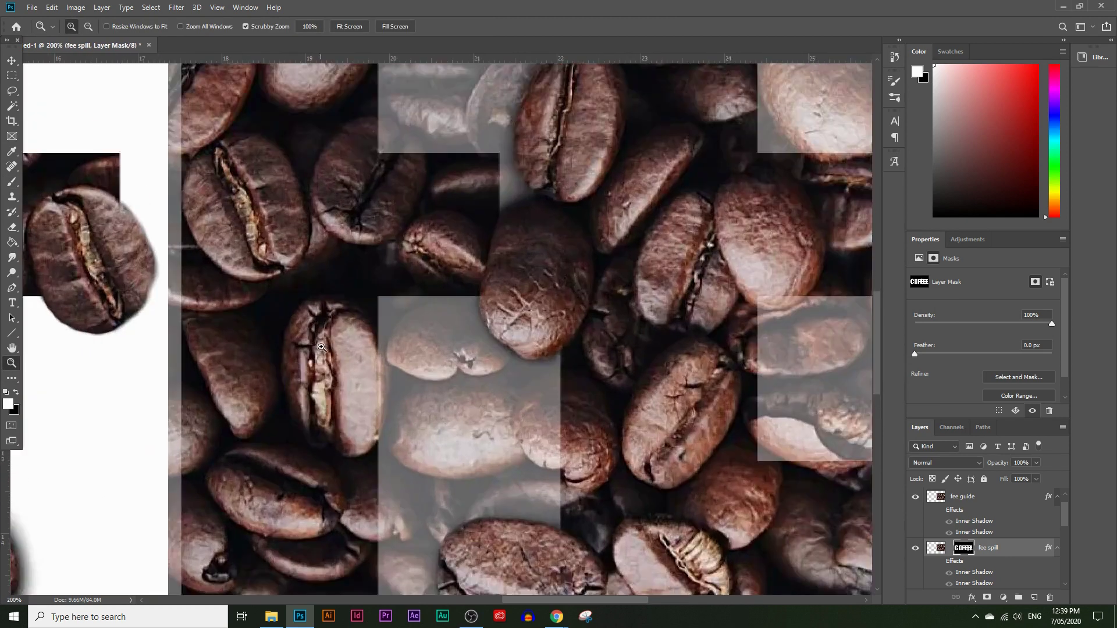
{"action": "left_click_drag", "start_coordinate": [361, 417], "coordinate": [356, 423]}
{"action": "left_click", "coordinate": [84, 26]}
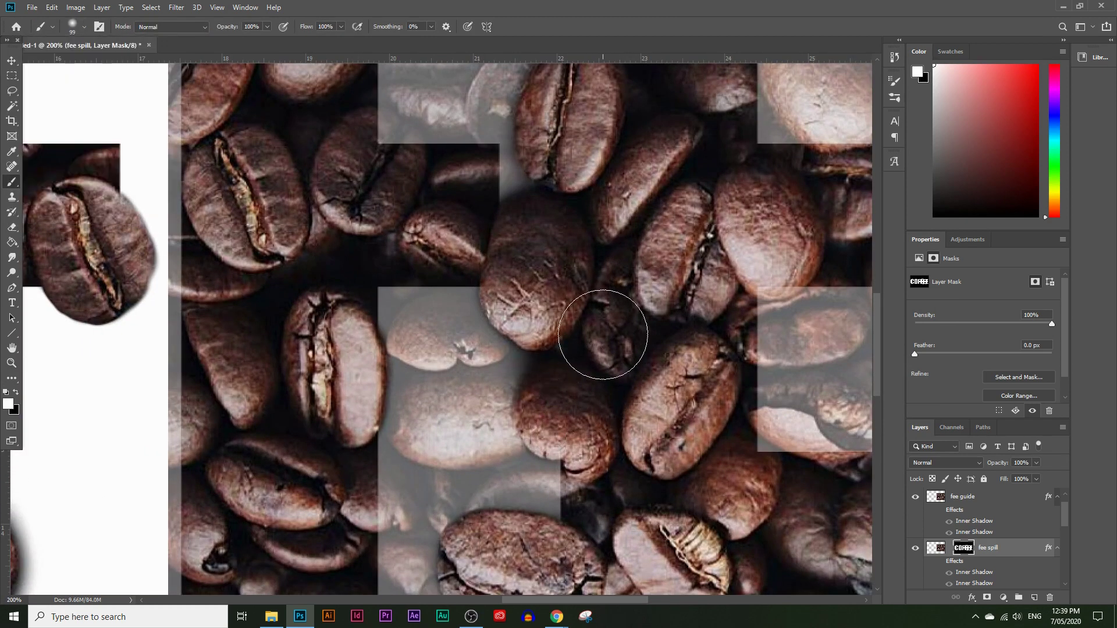
{"action": "left_click", "coordinate": [362, 401]}
{"action": "scroll", "coordinate": [362, 401], "scroll_direction": "down", "scroll_amount": 4}
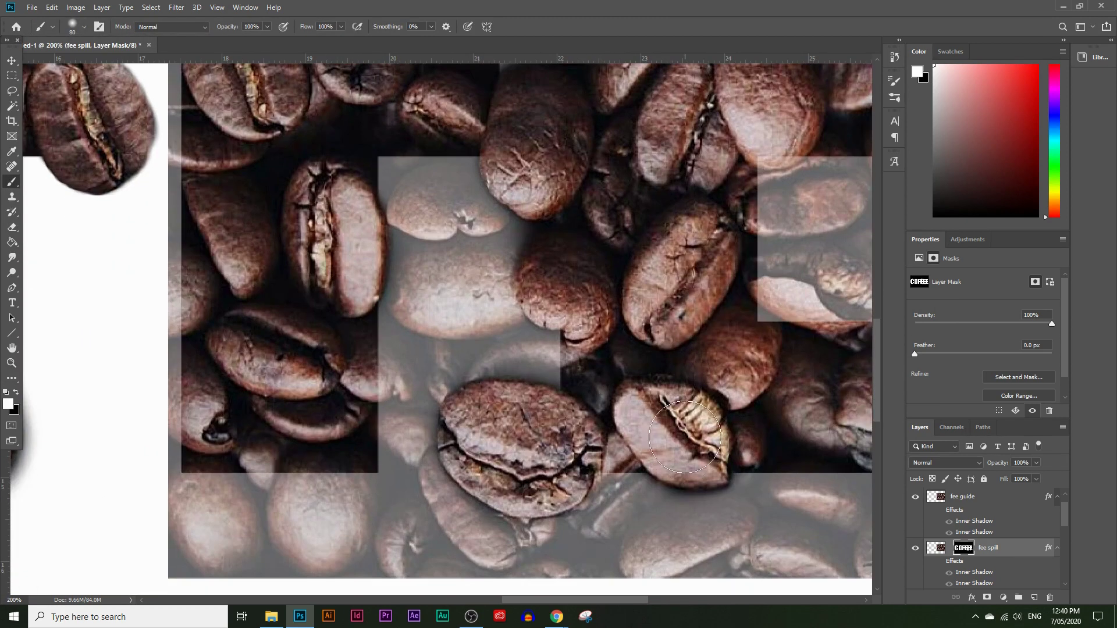
Soften the mask under the open bean on the first E's bottom edge and reduce the brush size.
{"action": "left_click_drag", "start_coordinate": [677, 465], "coordinate": [700, 465]}
{"action": "scroll", "coordinate": [640, 396], "scroll_direction": "up", "scroll_amount": 11}
{"action": "key", "text": "bracketleft"}
{"action": "key", "text": "bracketleft"}
{"action": "key", "text": "bracketleft"}
{"action": "key", "text": "bracketleft"}
Hide the fee guide layer and examine the spilled beans around the second F and both Es.
{"action": "key", "text": "z"}
{"action": "left_click", "coordinate": [436, 376], "text": "alt"}
{"action": "left_click", "coordinate": [436, 376], "text": "alt"}
{"action": "left_click", "coordinate": [916, 497]}
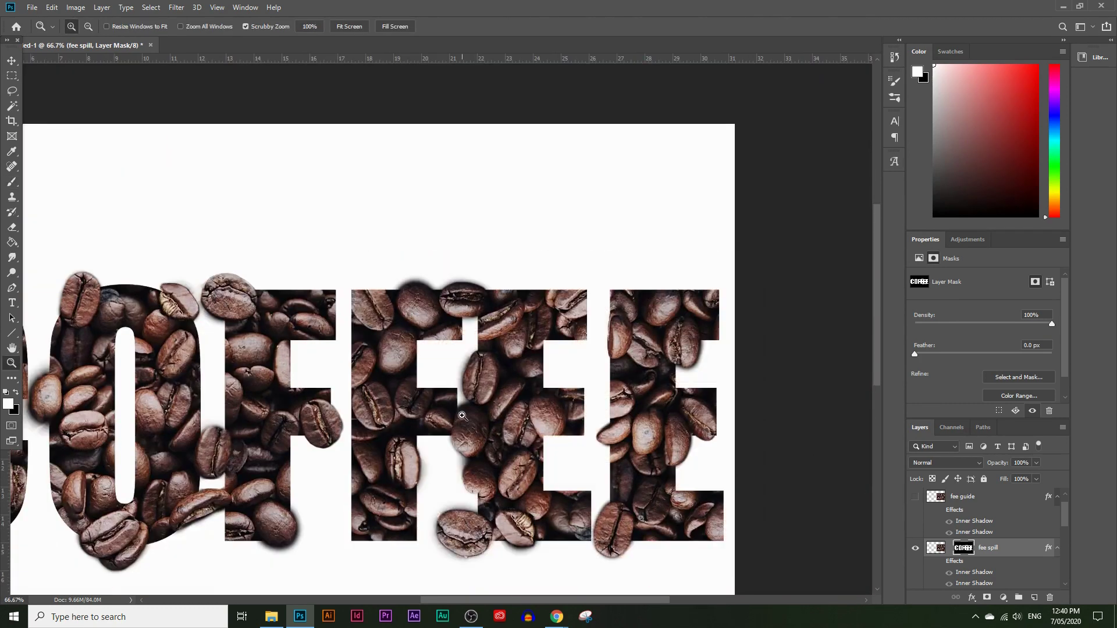
{"action": "left_click", "coordinate": [507, 367], "text": "alt"}
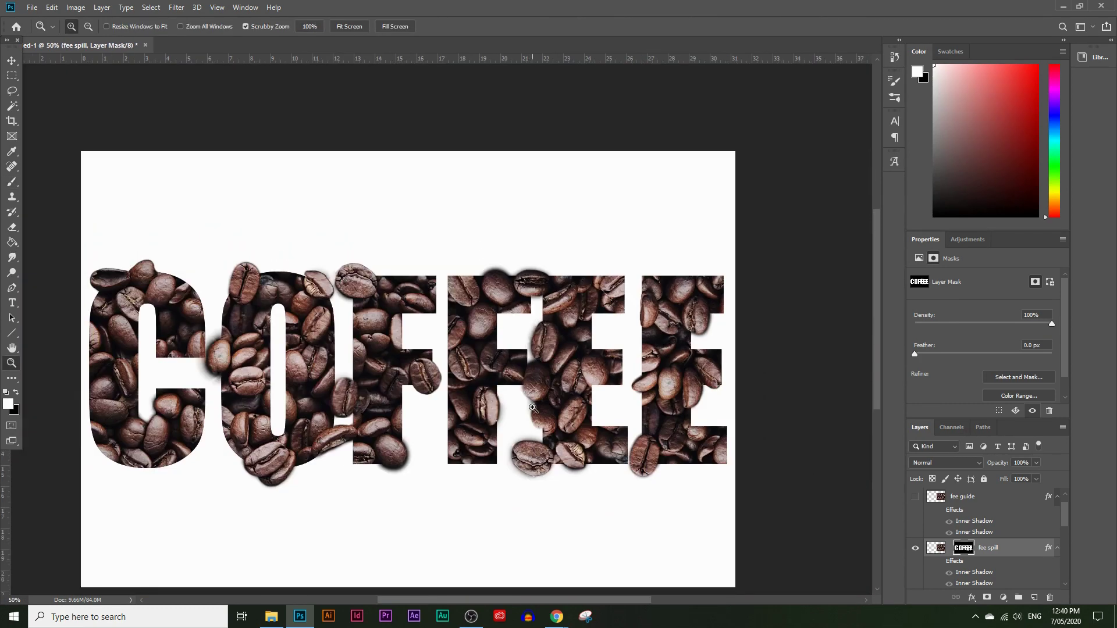
{"action": "left_click", "coordinate": [486, 455]}
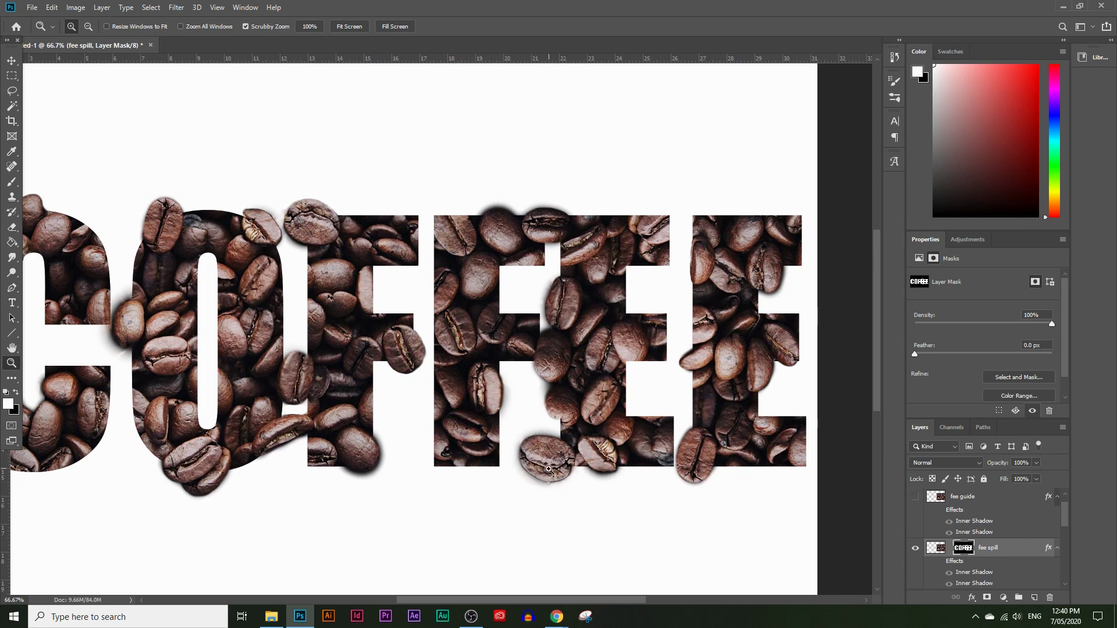
{"action": "left_click", "coordinate": [637, 401]}
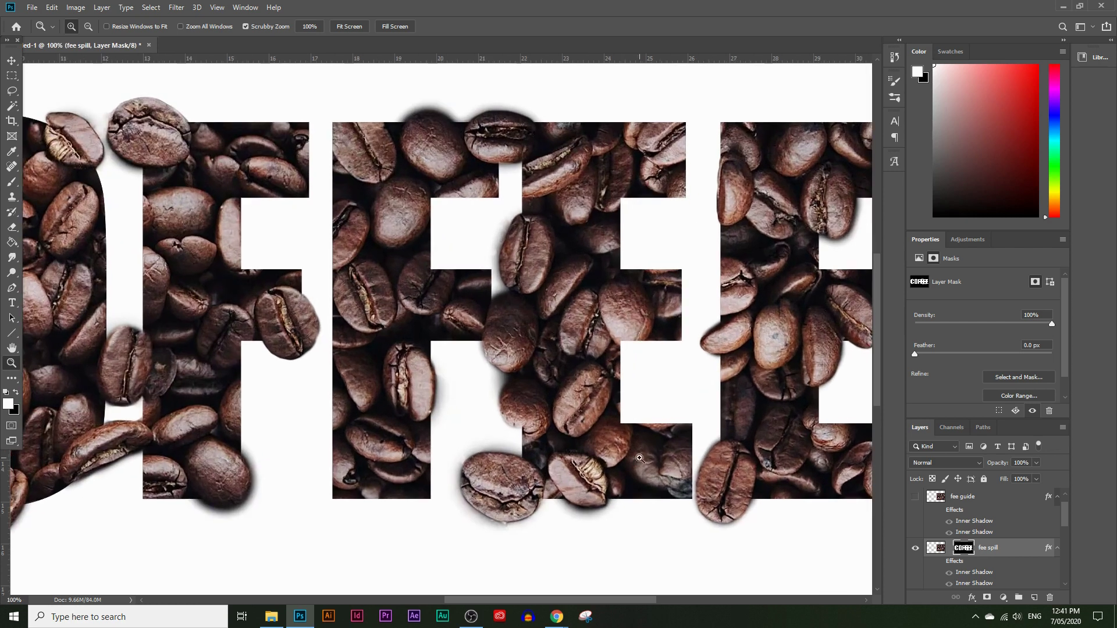
{"action": "left_click", "coordinate": [640, 459]}
Load the fee layer's mask as a selection and invert it.
{"action": "scroll", "coordinate": [656, 453], "scroll_direction": "down", "scroll_amount": 1}
{"action": "scroll", "coordinate": [983, 567], "scroll_direction": "down", "scroll_amount": 1}
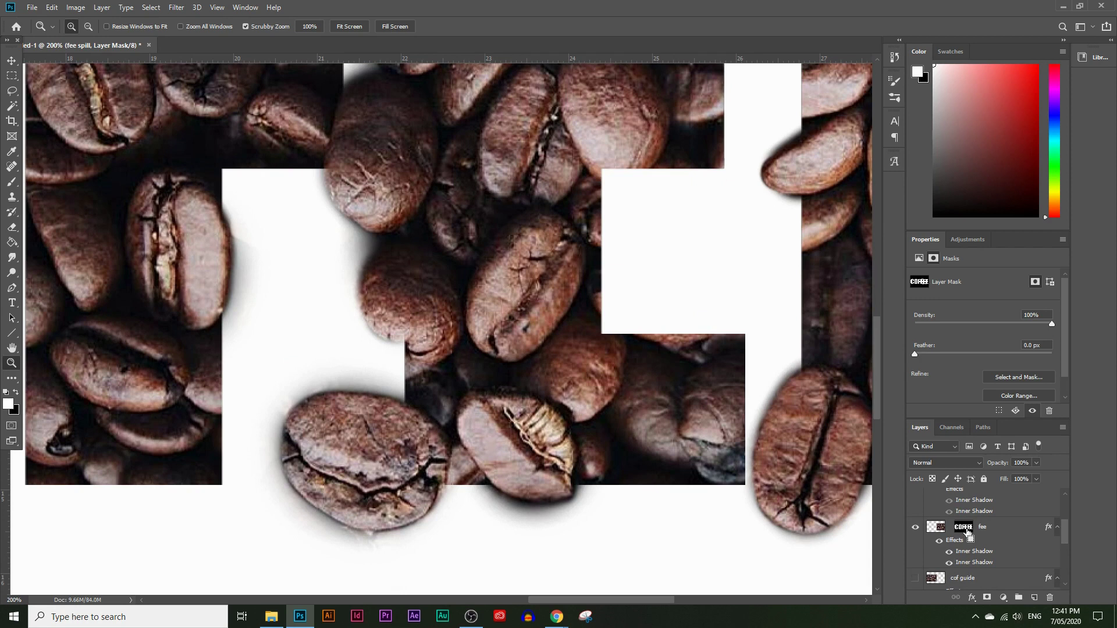
{"action": "left_click", "coordinate": [966, 529], "text": "ctrl"}
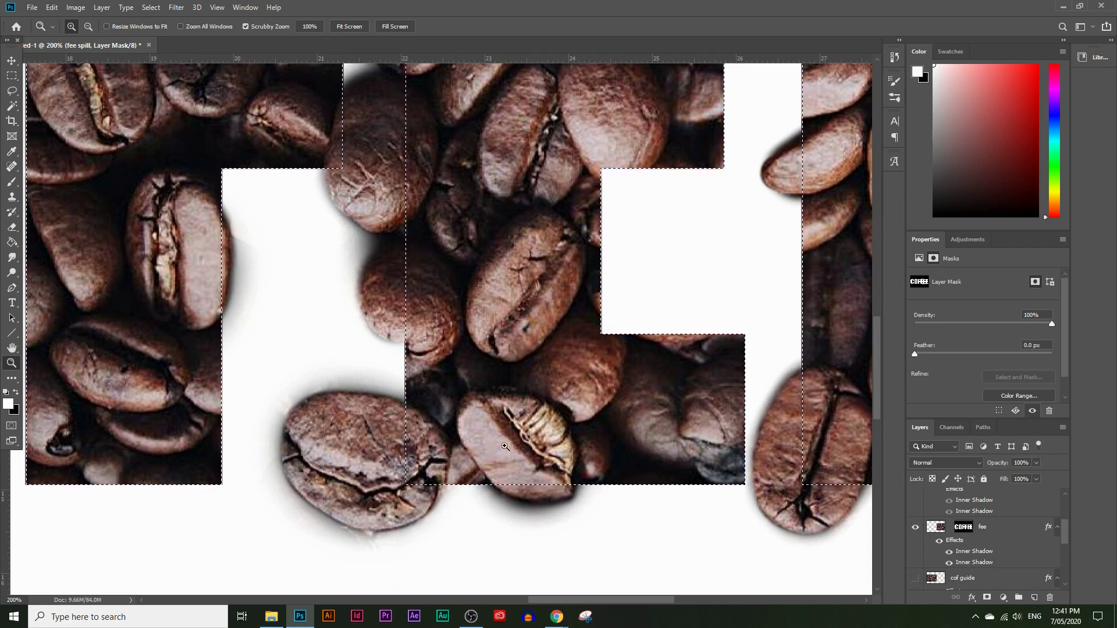
{"action": "left_click", "coordinate": [151, 7]}
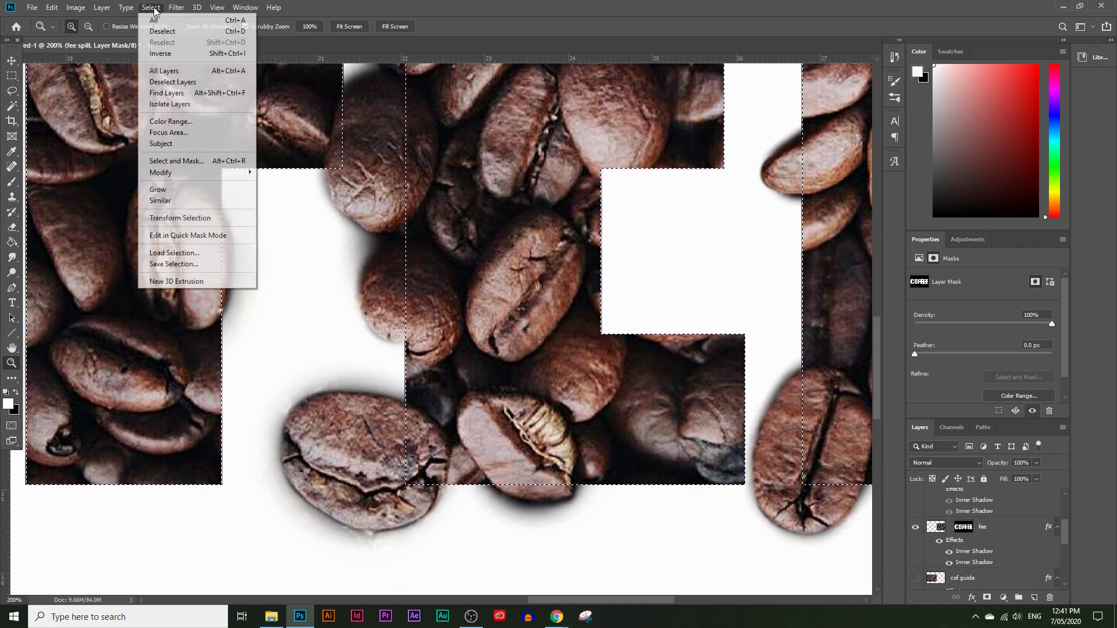
{"action": "left_click", "coordinate": [172, 55]}
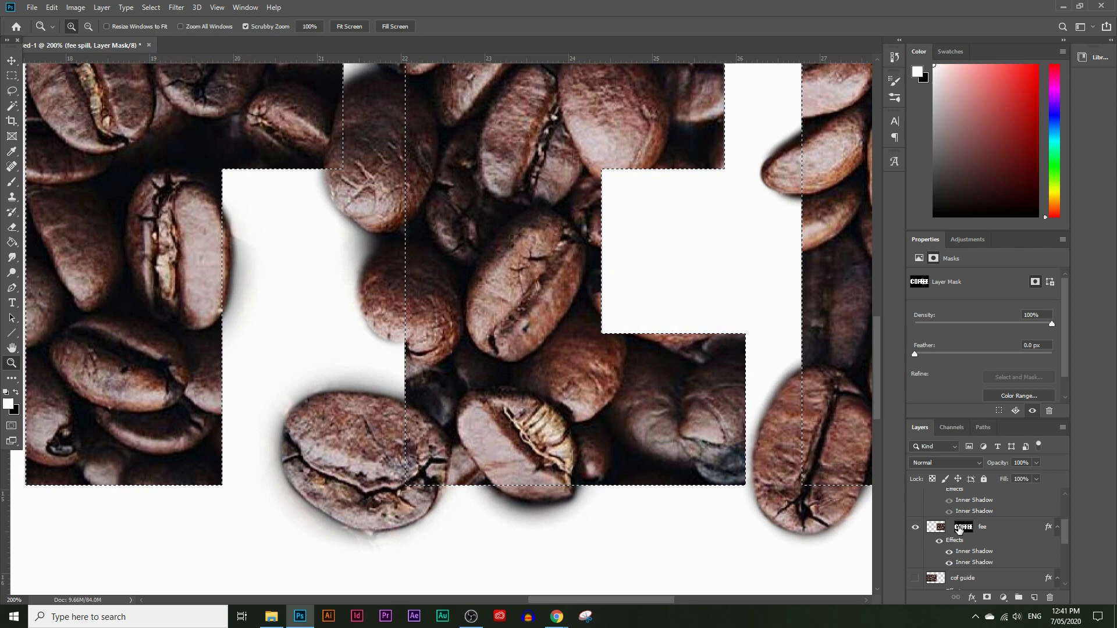
Set the foreground colour to black and paint out the large bean outside the first E's lower-left corner on the fee spill mask.
{"action": "scroll", "coordinate": [960, 531], "scroll_direction": "up", "scroll_amount": 3}
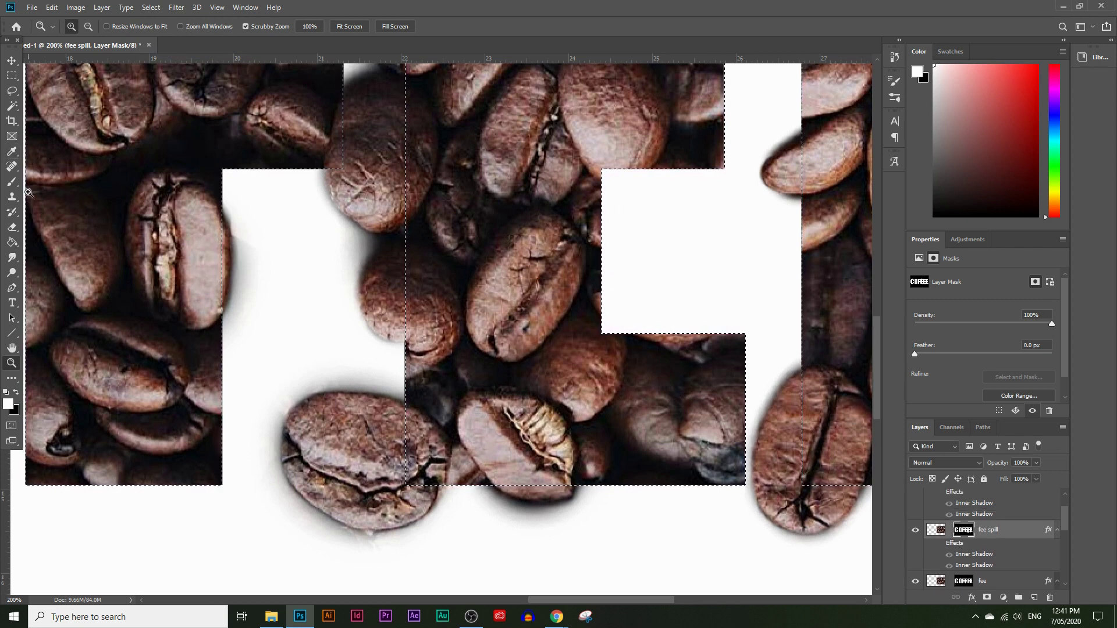
{"action": "left_click", "coordinate": [7, 403]}
{"action": "left_click_drag", "start_coordinate": [634, 348], "coordinate": [730, 409]}
{"action": "left_click", "coordinate": [901, 207]}
{"action": "key", "text": "b"}
{"action": "mouse_move", "coordinate": [352, 408]}
{"action": "left_mouse_down"}
{"action": "mouse_move", "coordinate": [349, 397]}
{"action": "mouse_move", "coordinate": [324, 424]}
{"action": "mouse_move", "coordinate": [315, 412]}
{"action": "mouse_move", "coordinate": [417, 488]}
{"action": "mouse_move", "coordinate": [347, 522]}
{"action": "mouse_move", "coordinate": [282, 464]}
{"action": "mouse_move", "coordinate": [292, 357]}
{"action": "left_mouse_up"}
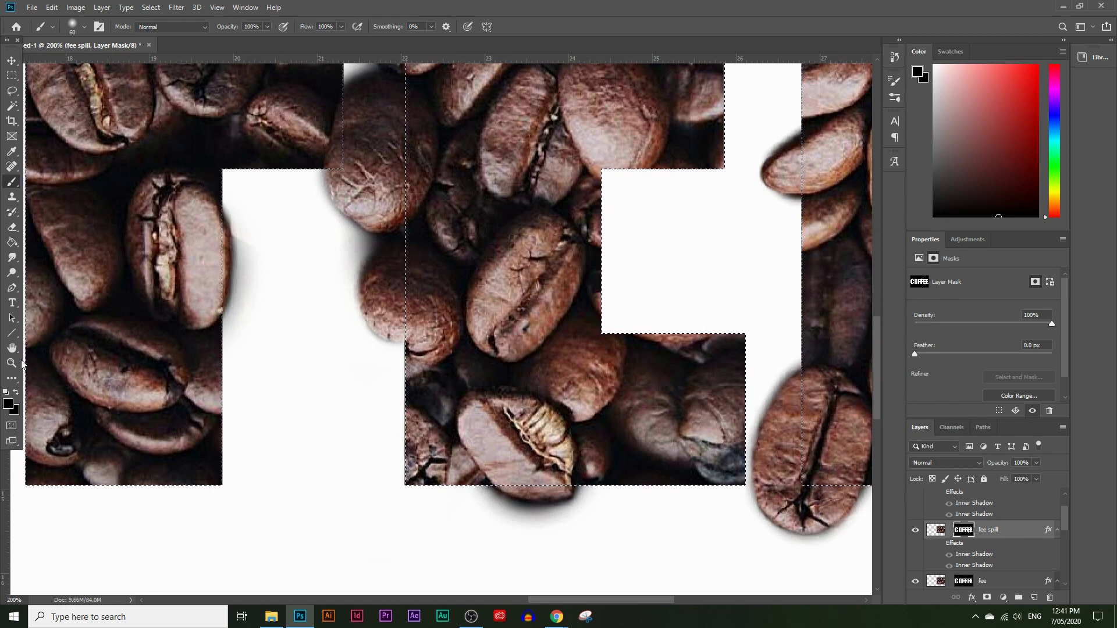
Clear the selection and examine the spilled beans across the whole COFFEE word.
{"action": "key", "text": "z"}
{"action": "left_click", "coordinate": [354, 359], "text": "alt"}
{"action": "left_click", "coordinate": [343, 379], "text": "alt"}
{"action": "left_click", "coordinate": [349, 367], "text": "alt"}
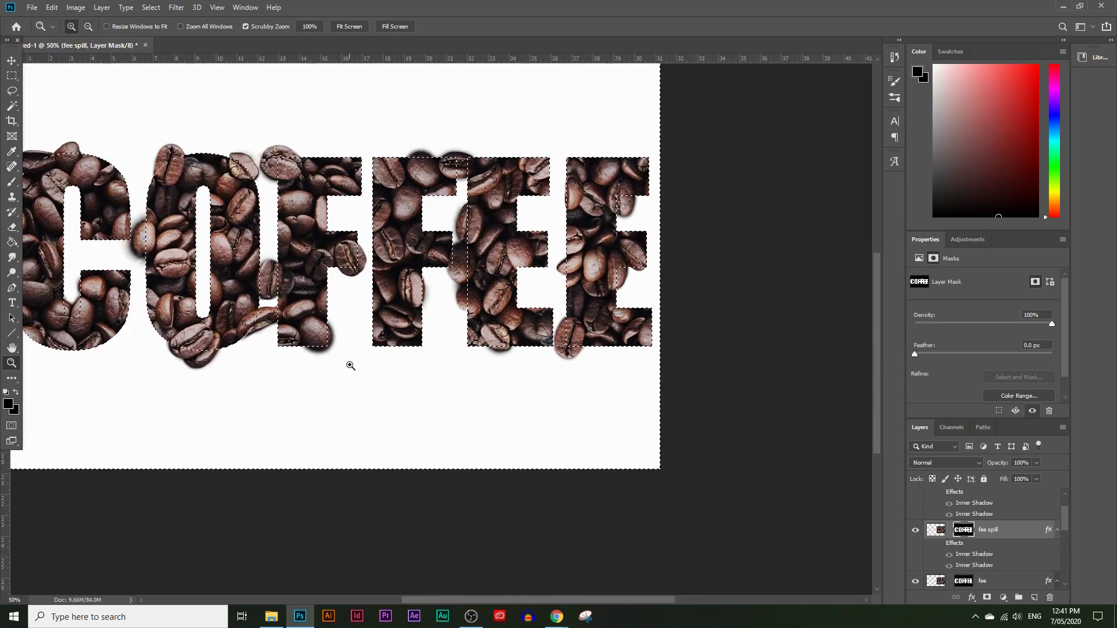
{"action": "left_click_drag", "start_coordinate": [560, 600], "coordinate": [521, 600]}
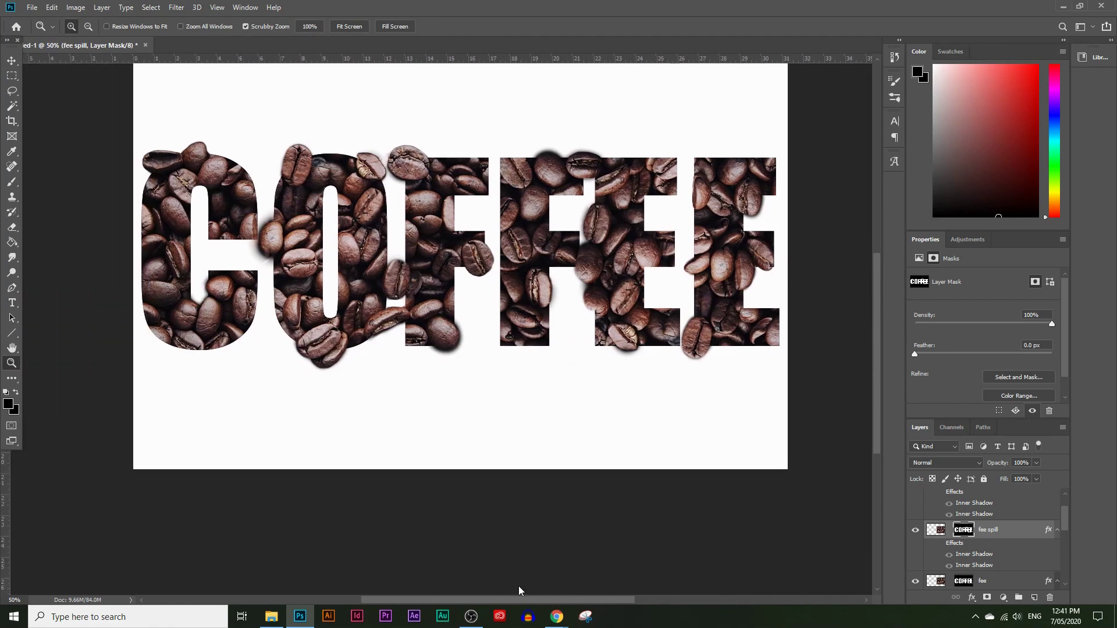
{"action": "scroll", "coordinate": [559, 464], "scroll_direction": "up", "scroll_amount": 3}
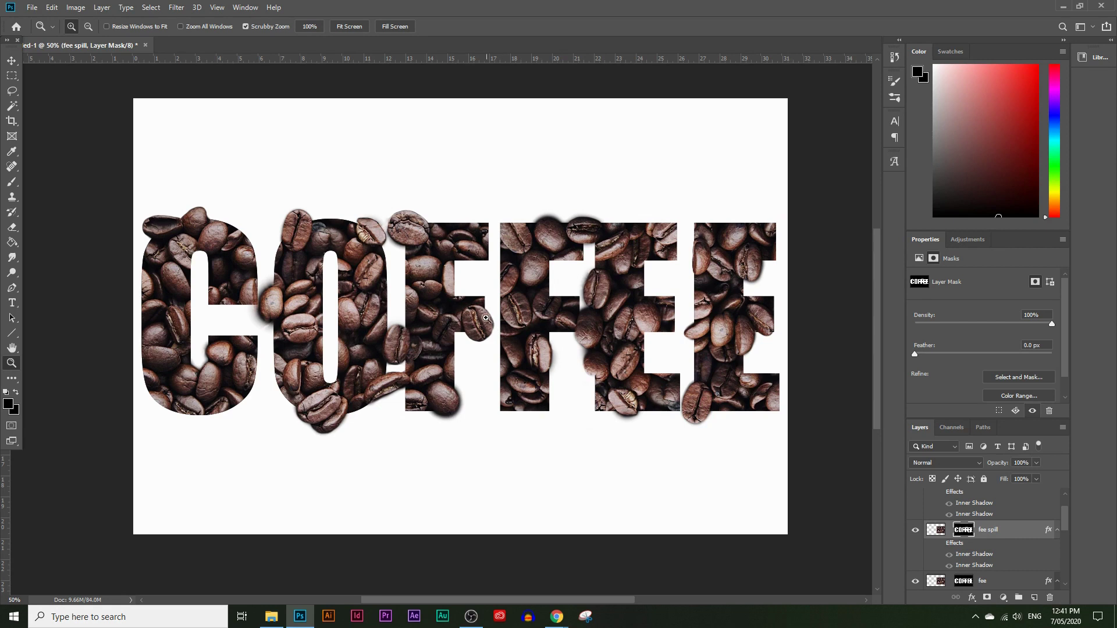
Activate the Brush tool and select the cof spill layer for work on the bean at the first F's middle arm.
{"action": "left_click", "coordinate": [485, 318]}
{"action": "left_click", "coordinate": [486, 318]}
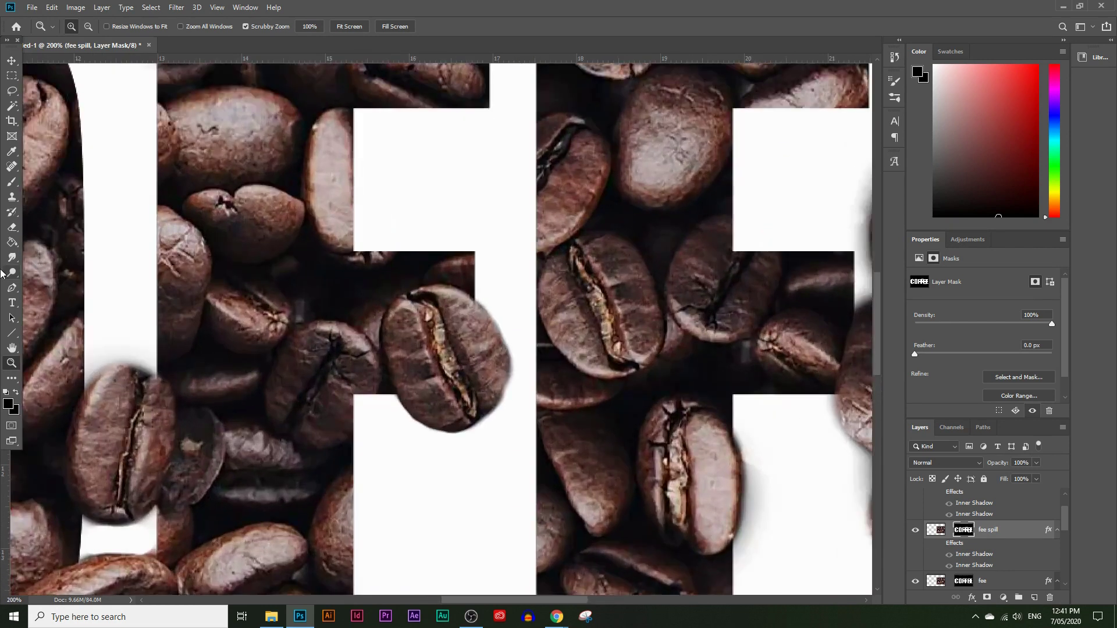
{"action": "left_click", "coordinate": [12, 181]}
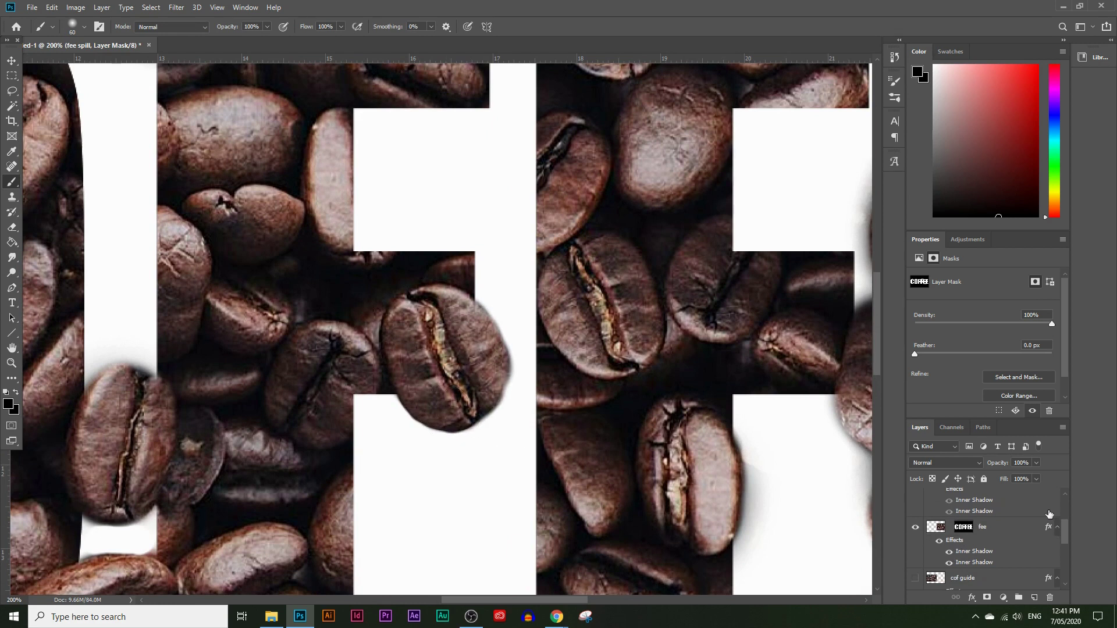
{"action": "scroll", "coordinate": [1030, 543], "scroll_direction": "down", "scroll_amount": 1}
{"action": "scroll", "coordinate": [1009, 538], "scroll_direction": "down", "scroll_amount": 1}
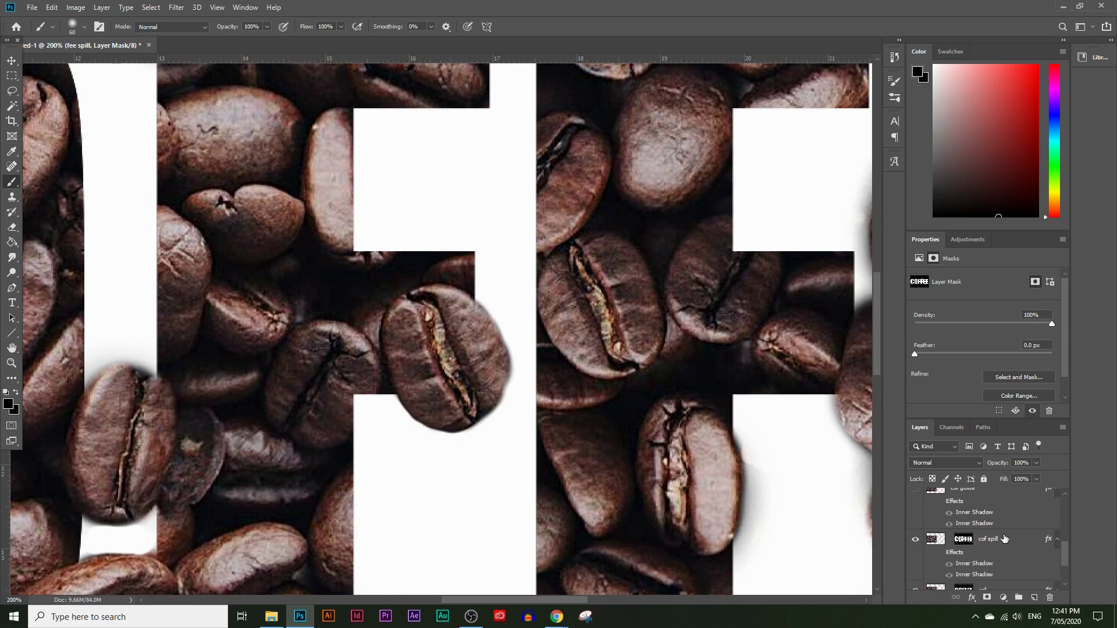
{"action": "left_click", "coordinate": [995, 543]}
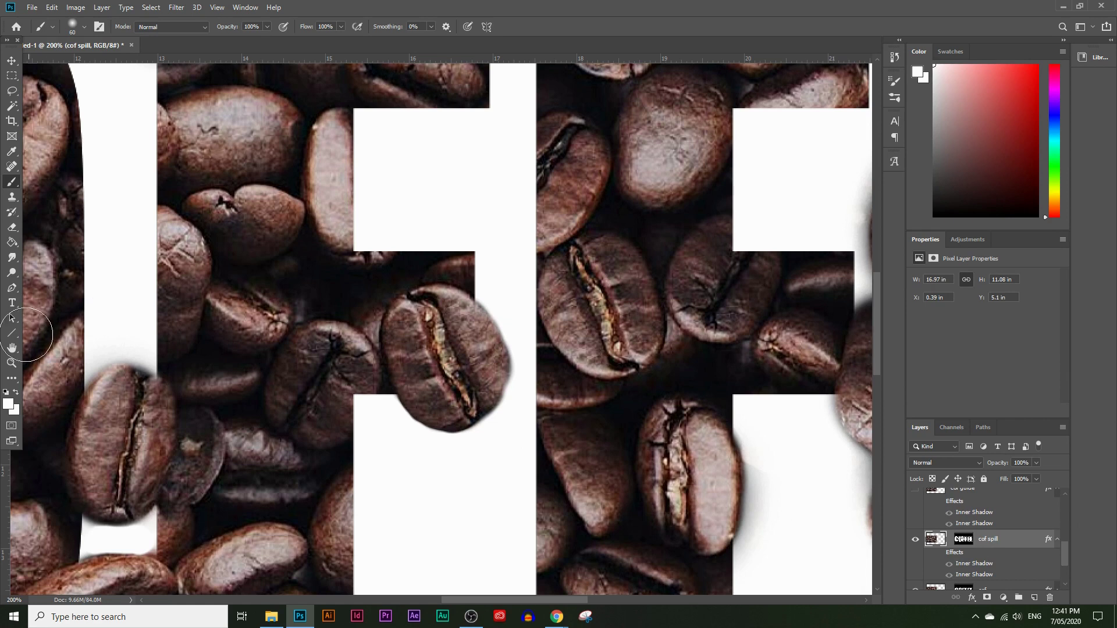
{"action": "left_click", "coordinate": [9, 404]}
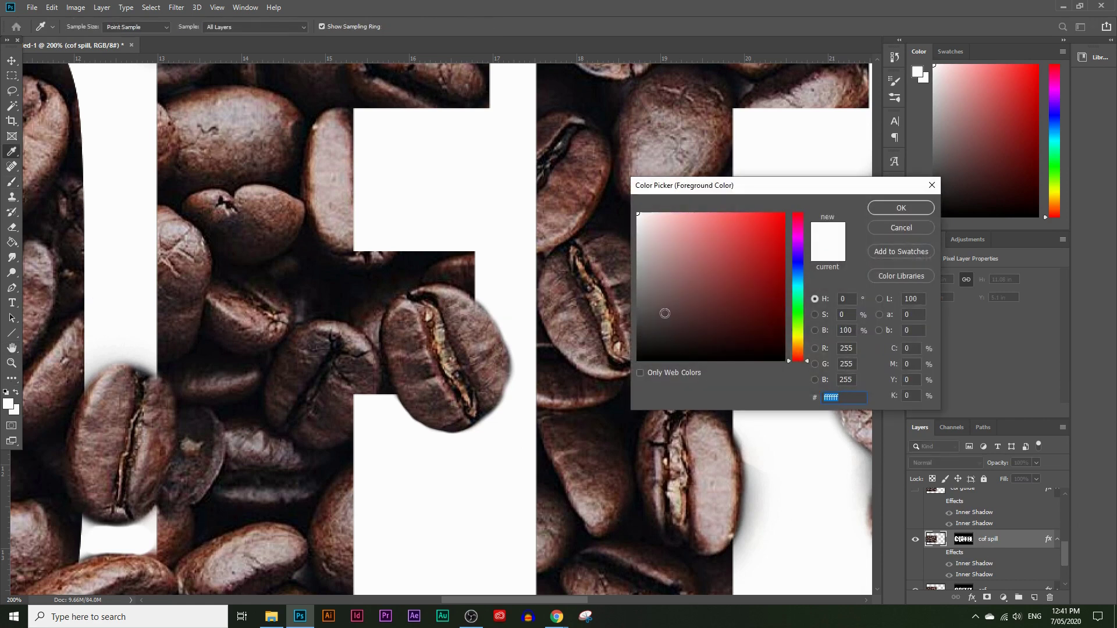
{"action": "left_click", "coordinate": [900, 208]}
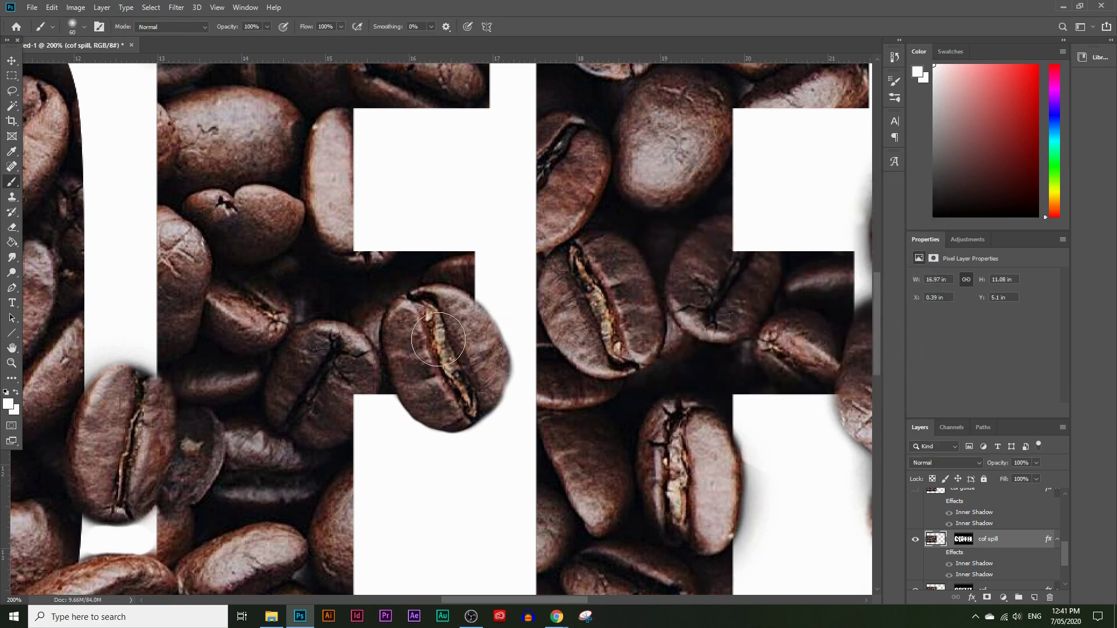
{"action": "left_click_drag", "start_coordinate": [438, 339], "coordinate": [460, 368]}
{"action": "key", "text": "ctrl+z"}
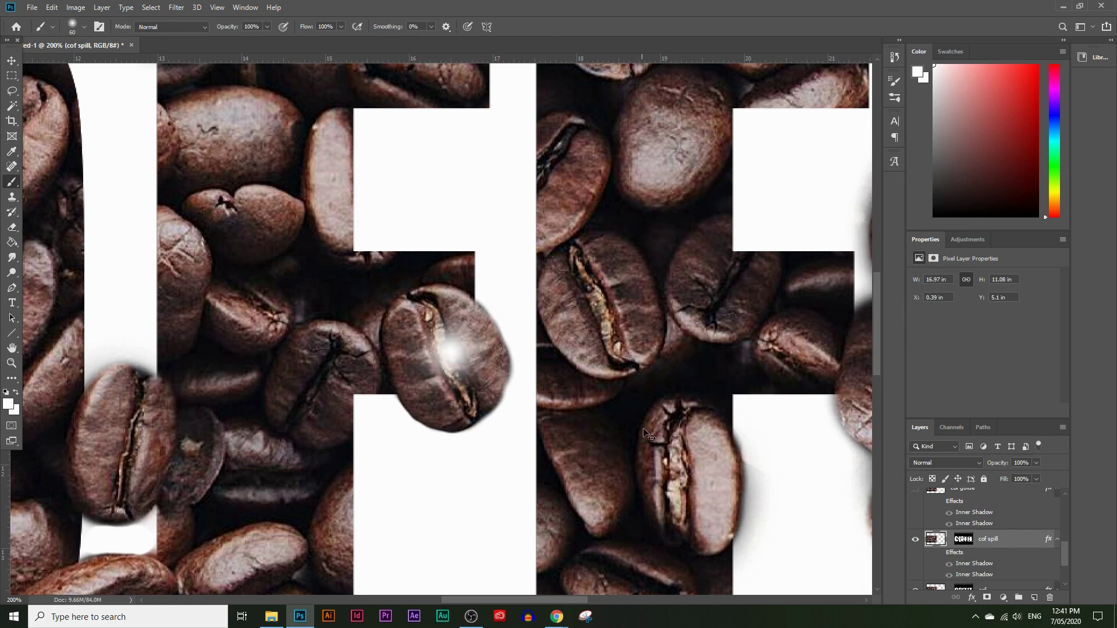
{"action": "key", "text": "ctrl+z"}
Target the cof spill layer mask and paint with white (ffffff) to reveal a soft shadow around the bean on the first F's middle arm.
{"action": "left_click", "coordinate": [963, 538]}
{"action": "key", "text": "d"}
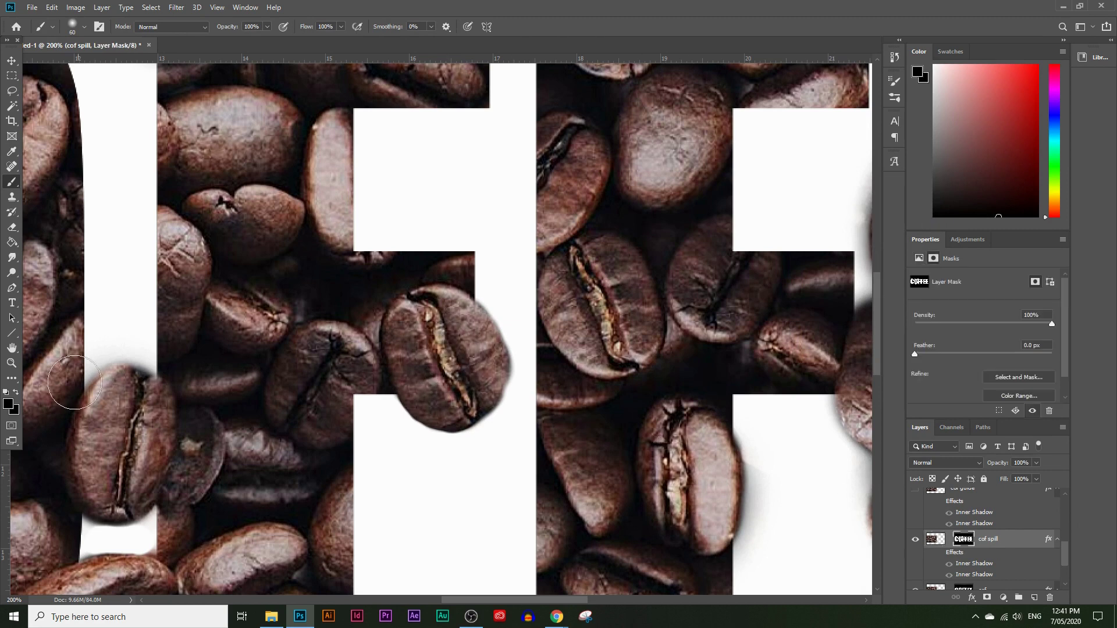
{"action": "left_click", "coordinate": [8, 404]}
{"action": "type", "text": "ffffff"}
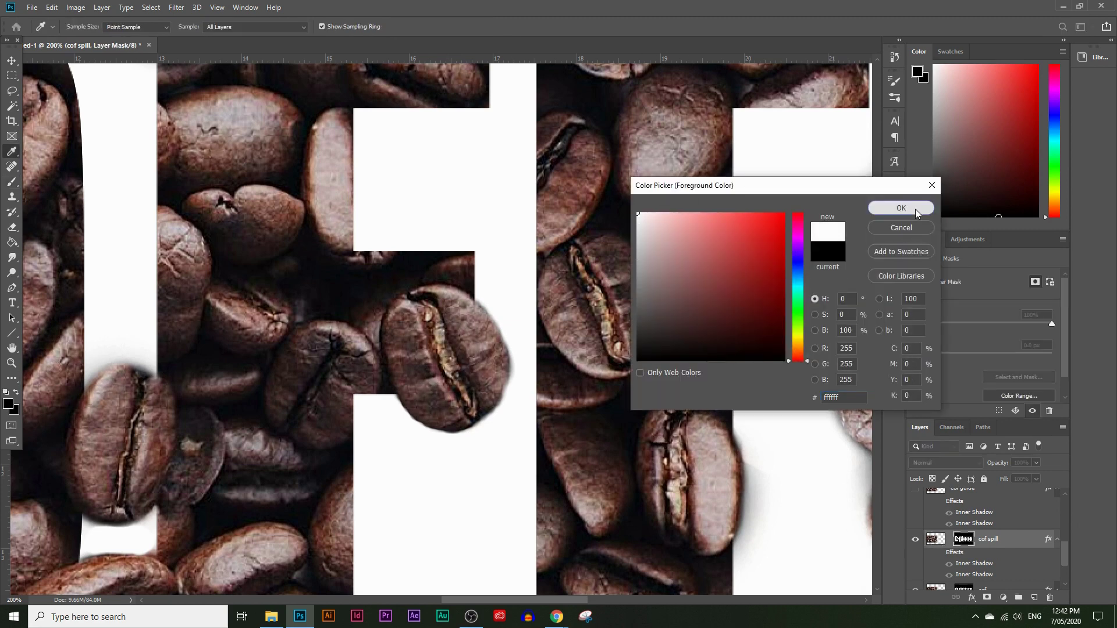
{"action": "left_click", "coordinate": [900, 207]}
{"action": "mouse_move", "coordinate": [462, 391]}
{"action": "left_mouse_down"}
{"action": "mouse_move", "coordinate": [477, 375]}
{"action": "mouse_move", "coordinate": [488, 396]}
{"action": "mouse_move", "coordinate": [500, 352]}
{"action": "mouse_move", "coordinate": [471, 325]}
{"action": "mouse_move", "coordinate": [461, 341]}
{"action": "left_mouse_up"}
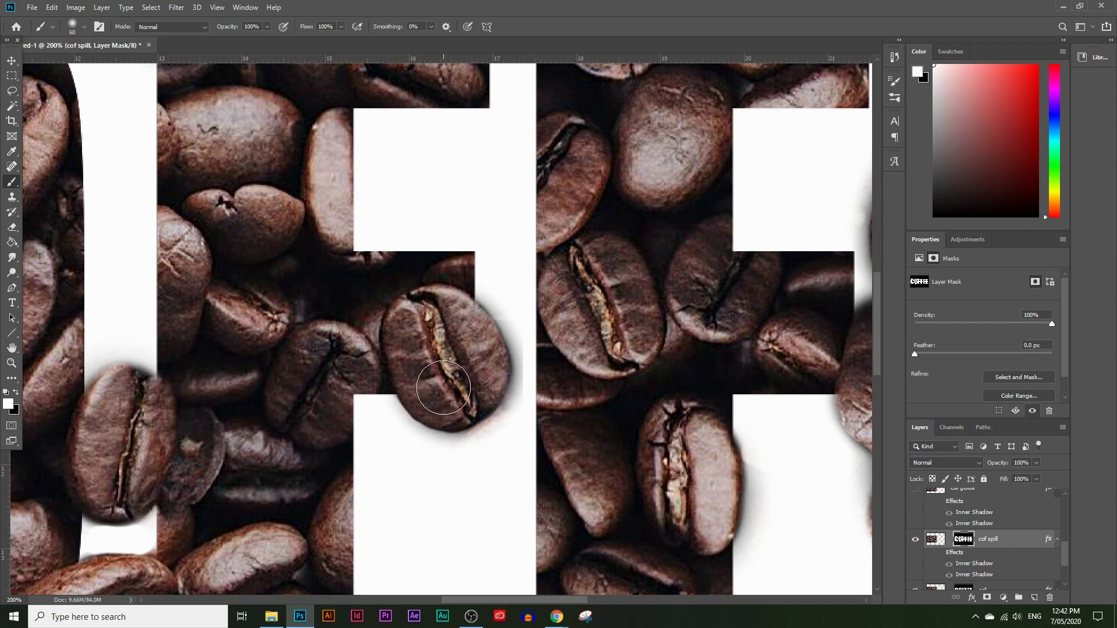
Paint white on the cof spill mask to reveal a soft shadow above the bean bridging the O and the first F.
{"action": "key", "text": "z"}
{"action": "left_click", "coordinate": [310, 363], "text": "alt"}
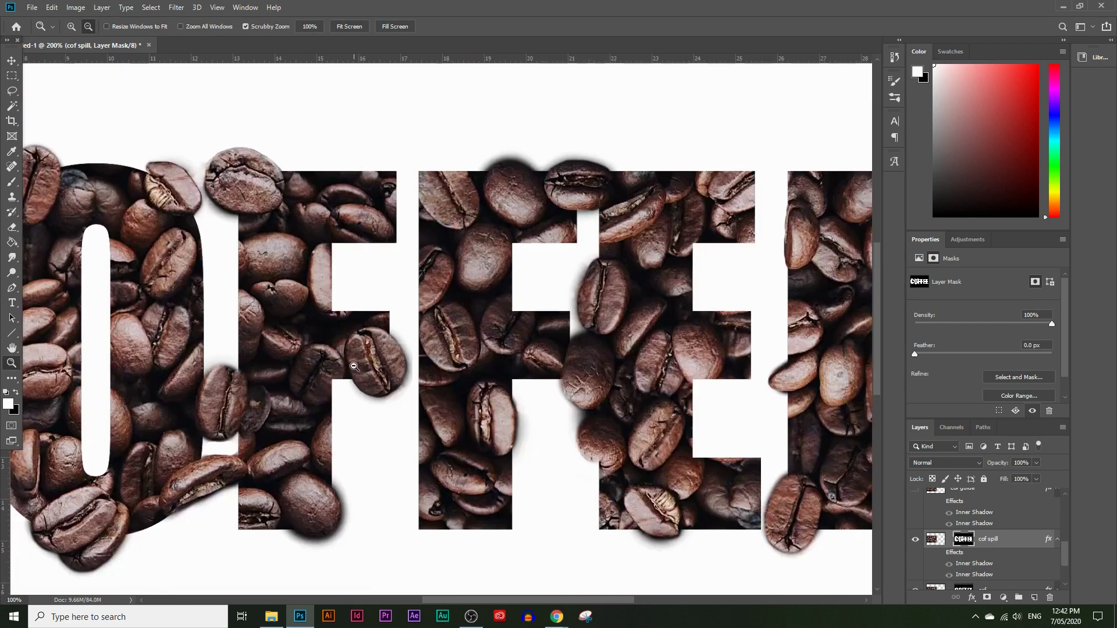
{"action": "left_click", "coordinate": [353, 367], "text": "alt"}
{"action": "left_click", "coordinate": [241, 369]}
{"action": "left_click", "coordinate": [239, 369]}
{"action": "left_click", "coordinate": [240, 369]}
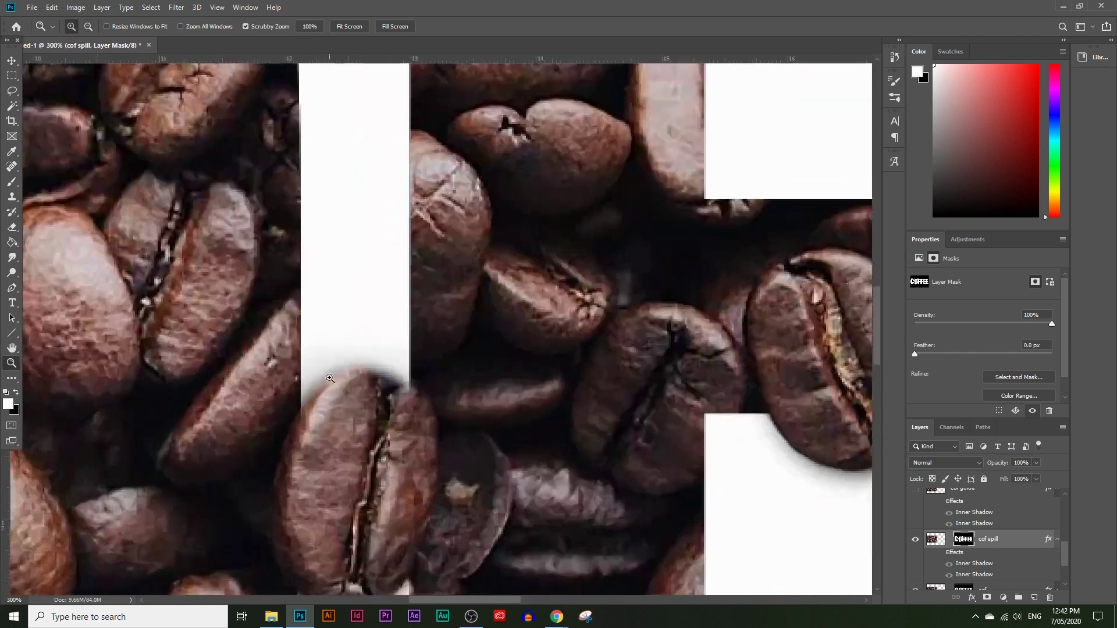
{"action": "left_click", "coordinate": [12, 182]}
{"action": "left_click", "coordinate": [361, 420]}
{"action": "left_click", "coordinate": [367, 417]}
{"action": "mouse_move", "coordinate": [366, 418]}
{"action": "left_mouse_down"}
{"action": "mouse_move", "coordinate": [334, 441]}
{"action": "mouse_move", "coordinate": [366, 420]}
{"action": "mouse_move", "coordinate": [387, 434]}
{"action": "mouse_move", "coordinate": [377, 441]}
{"action": "left_mouse_up"}
Brush white on the cof spill mask to extend the shadow beneath the bean bridging the O and the first F.
{"action": "left_click", "coordinate": [11, 363]}
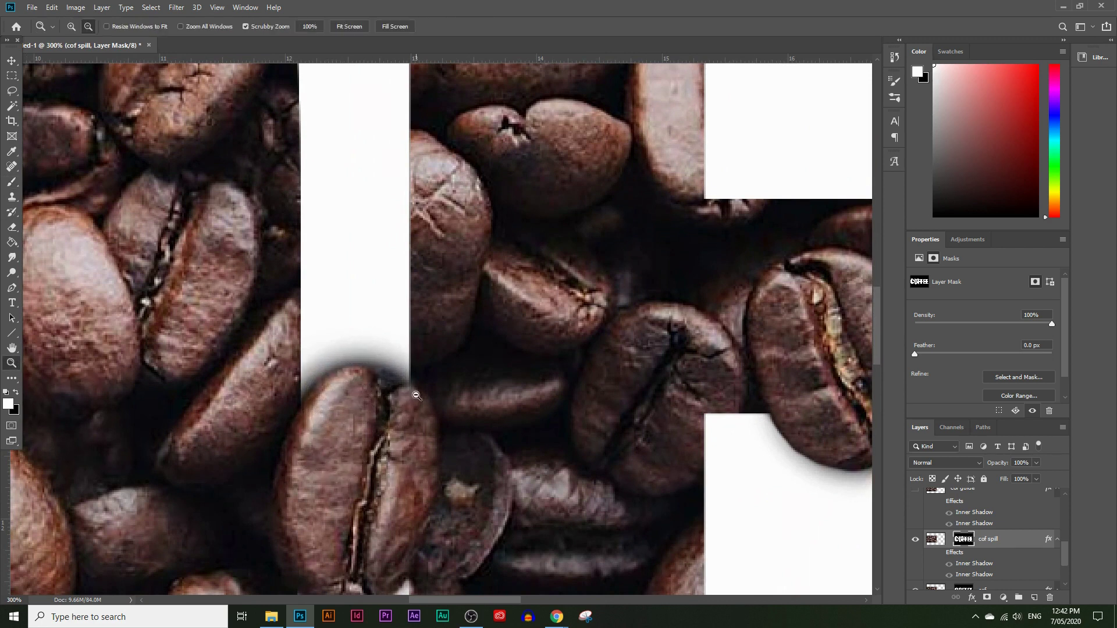
{"action": "left_click", "coordinate": [416, 395], "text": "alt"}
{"action": "left_click", "coordinate": [416, 395], "text": "alt"}
{"action": "left_click", "coordinate": [416, 394], "text": "alt"}
{"action": "left_click", "coordinate": [396, 427]}
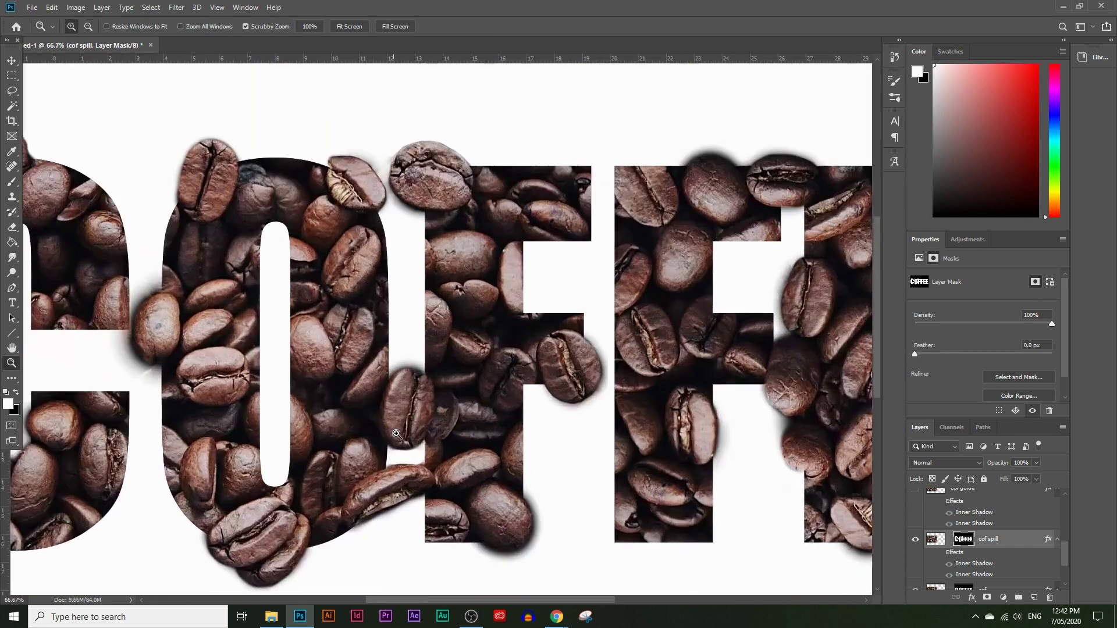
{"action": "left_click", "coordinate": [397, 431]}
{"action": "left_click", "coordinate": [398, 434]}
{"action": "left_click", "coordinate": [400, 437]}
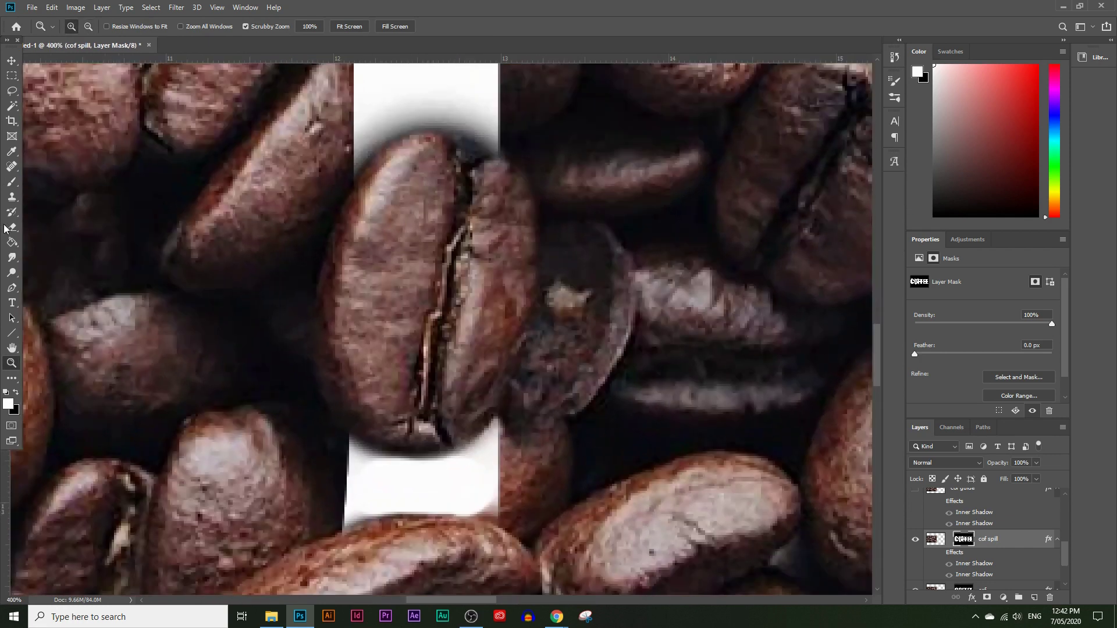
{"action": "left_click", "coordinate": [11, 182]}
{"action": "left_click_drag", "start_coordinate": [413, 380], "coordinate": [409, 395]}
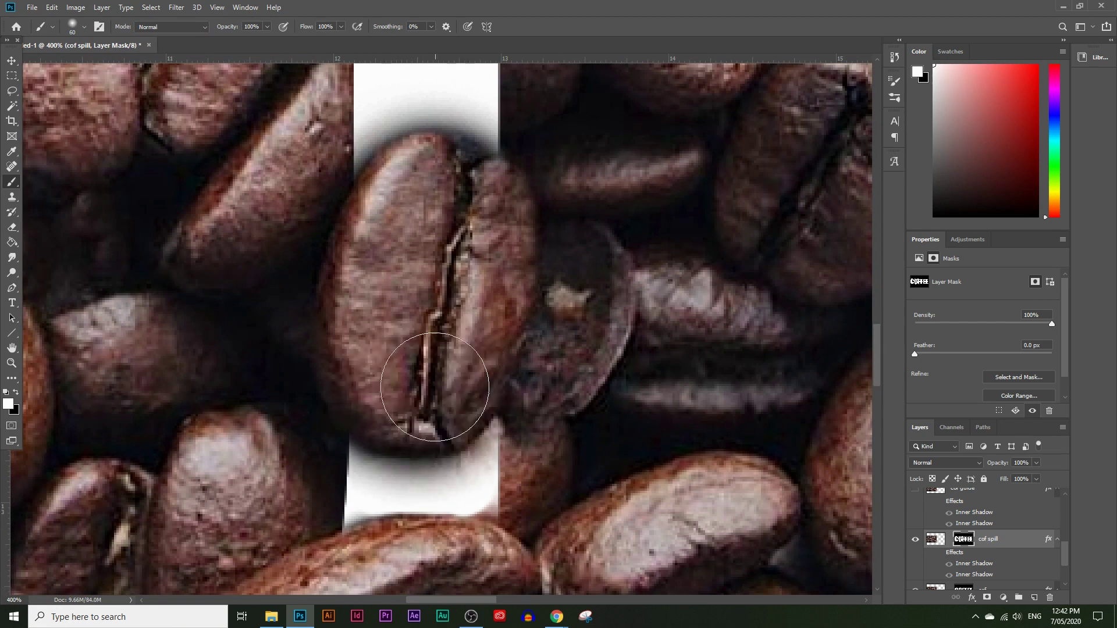
Examine the bean shadows along the edges of the whole COFFEE word.
{"action": "left_click", "coordinate": [11, 363]}
{"action": "left_click", "coordinate": [402, 359], "text": "alt"}
{"action": "left_click", "coordinate": [402, 359], "text": "alt"}
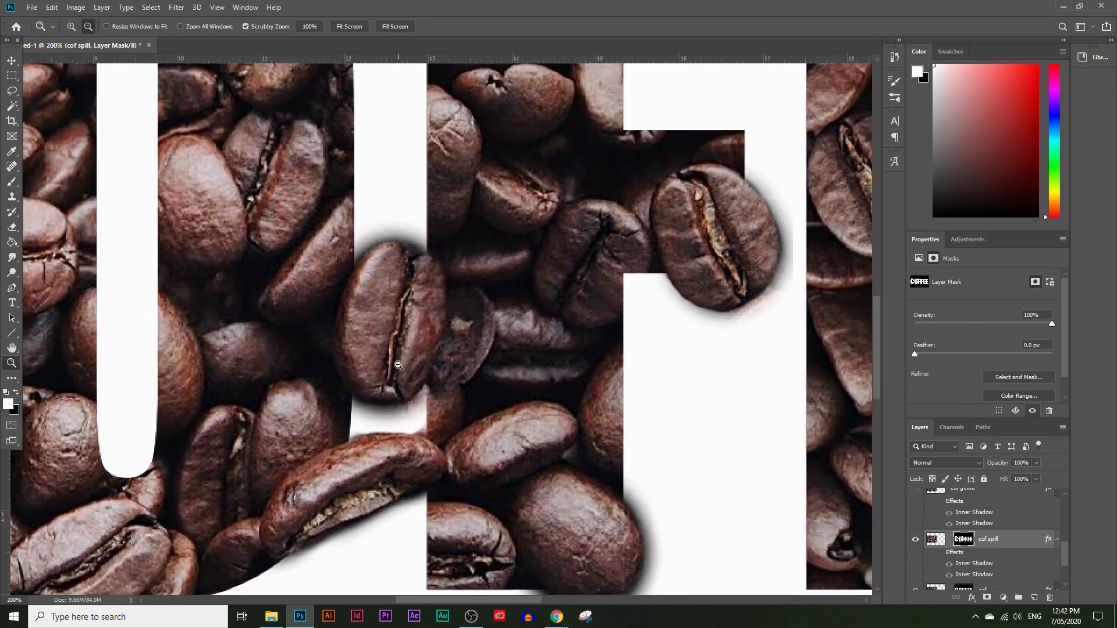
{"action": "left_click", "coordinate": [399, 365], "text": "alt"}
{"action": "left_click", "coordinate": [398, 366], "text": "alt"}
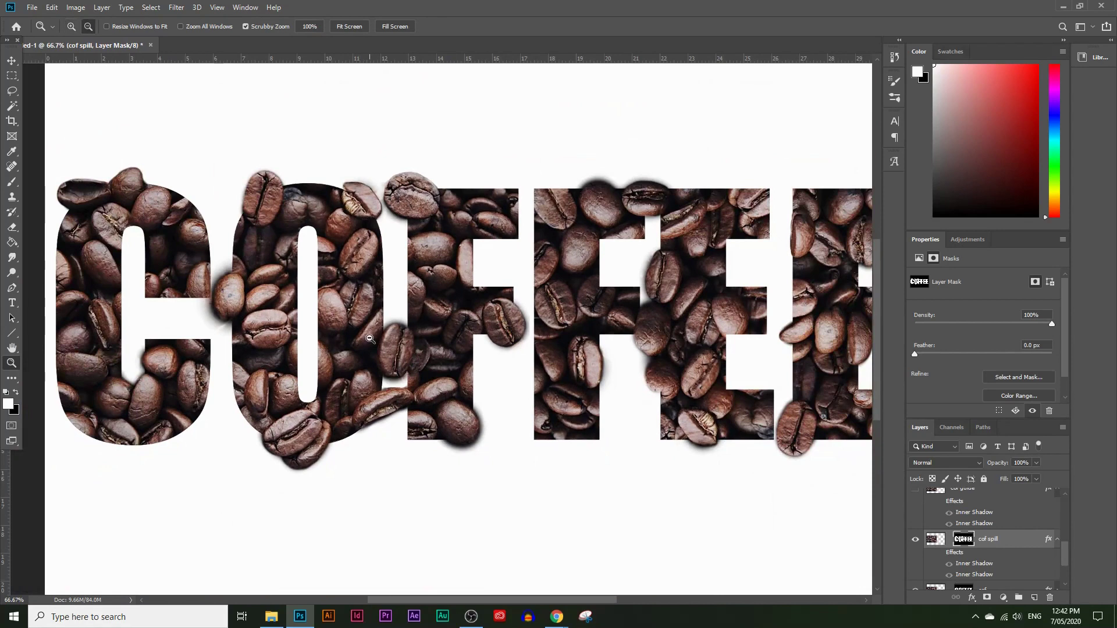
{"action": "left_click", "coordinate": [478, 312], "text": "alt"}
{"action": "left_click_drag", "start_coordinate": [522, 600], "coordinate": [555, 600]}
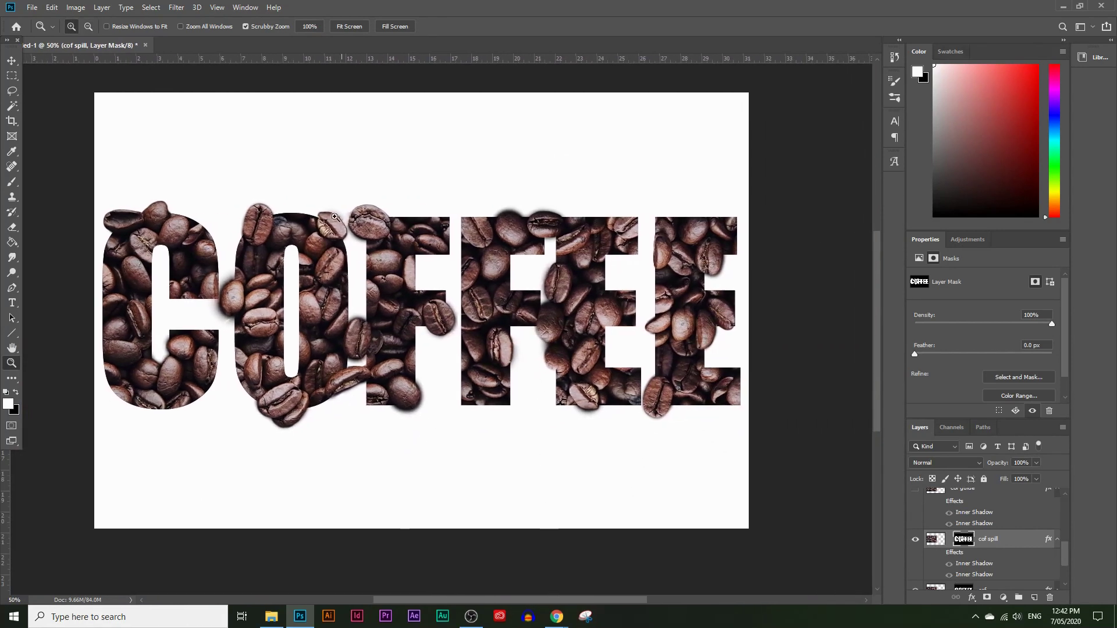
{"action": "scroll", "coordinate": [481, 403], "scroll_direction": "up", "scroll_amount": 2}
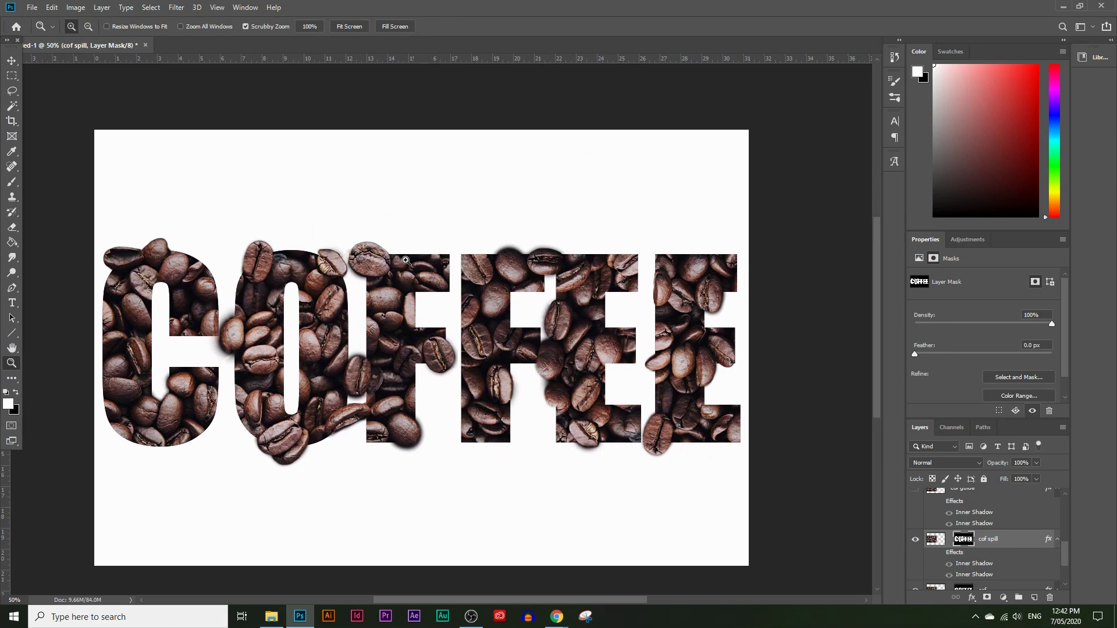